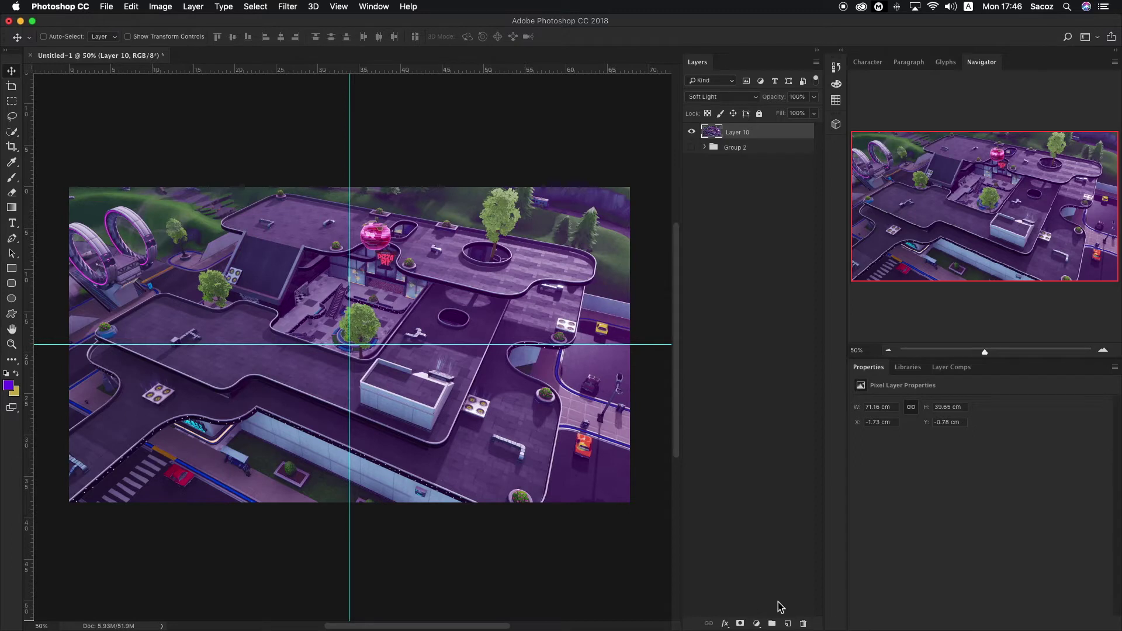
Add a new layer above the Layer 10 image and select the whole canvas with the Rectangular Marquee.
click(787, 623)
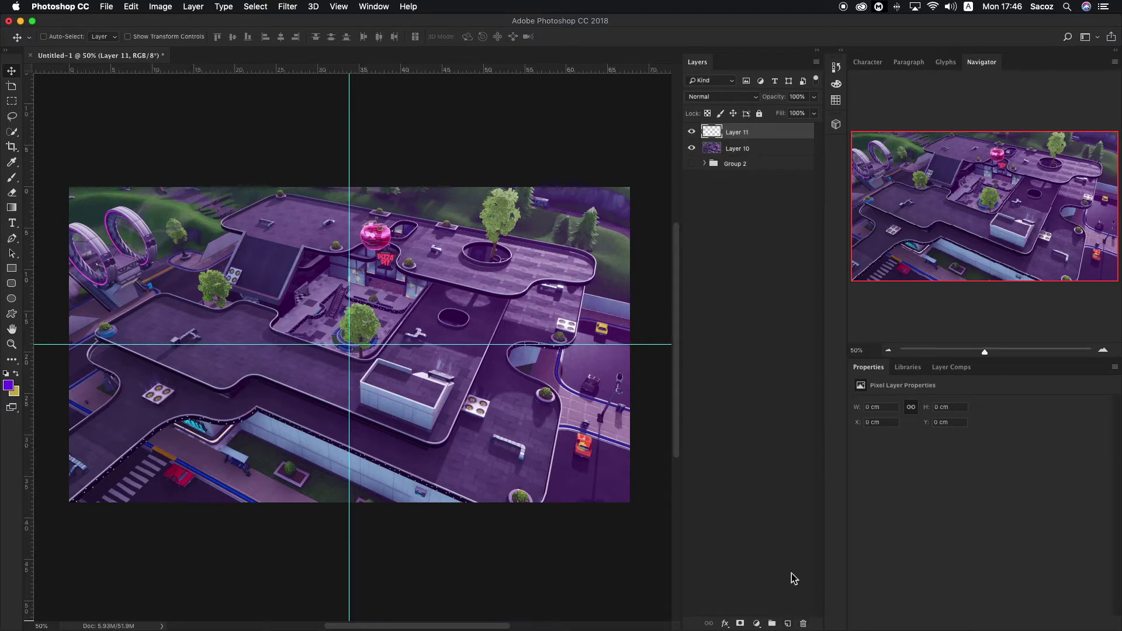
click(20, 104)
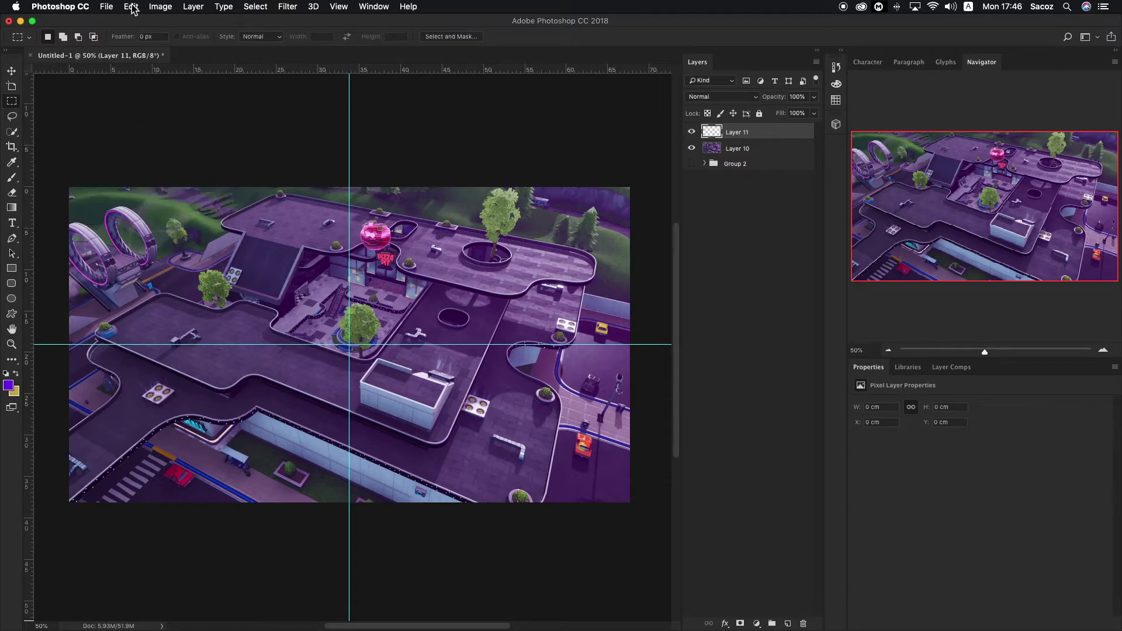
drag(68, 188, 621, 496)
scroll(626, 476, left, 3)
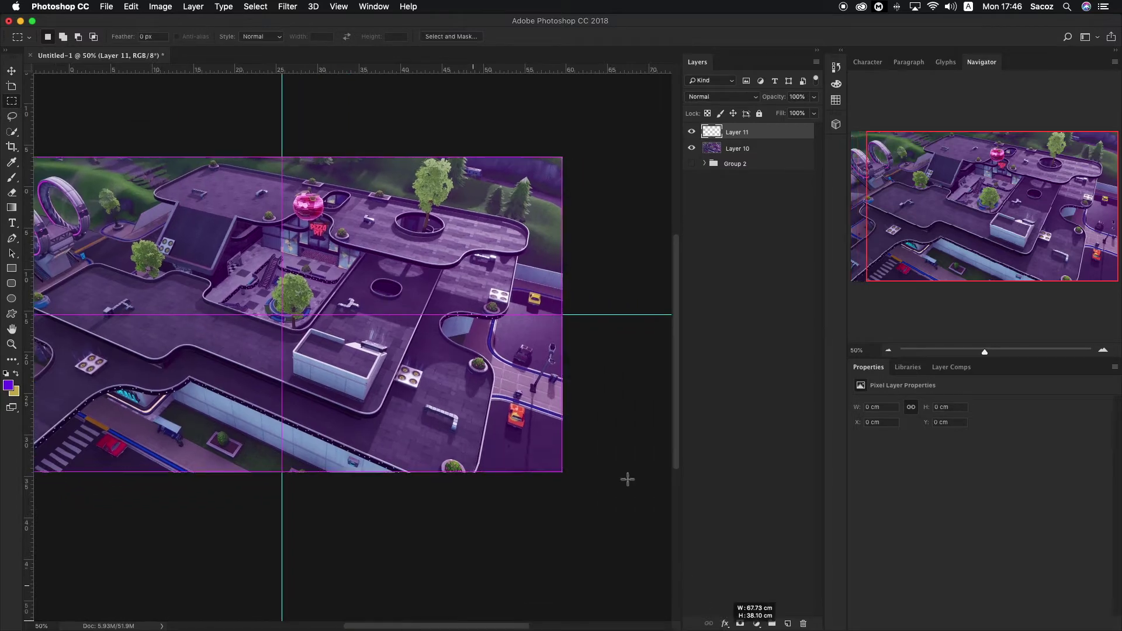
scroll(483, 252, right, 2)
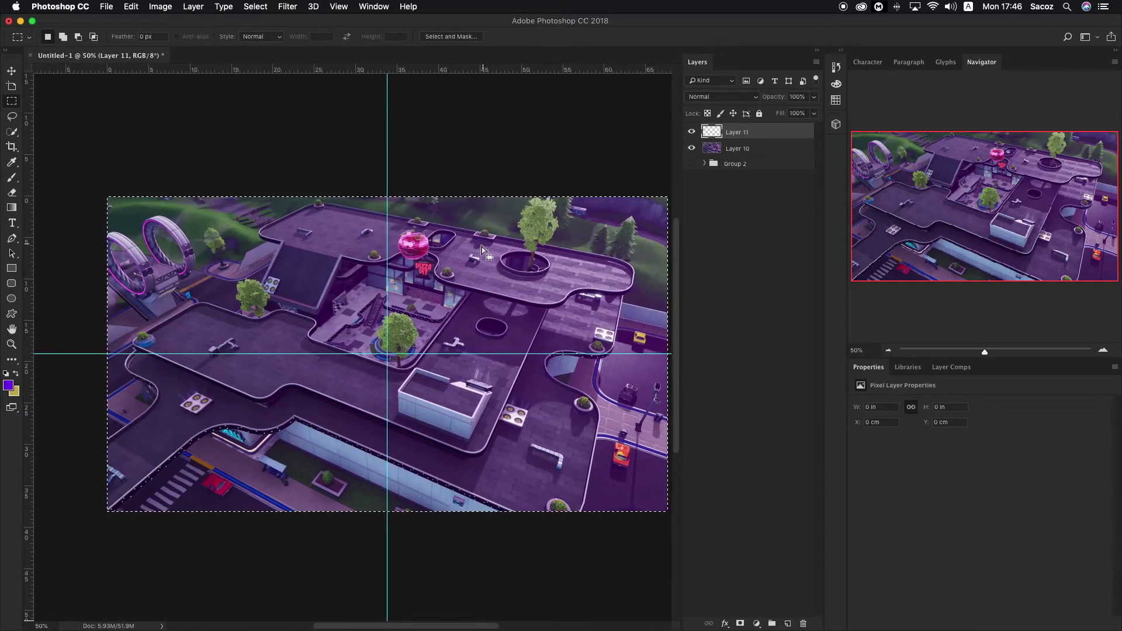
Fill the selected canvas area on the new layer with black and deselect.
right_click(449, 254)
click(467, 397)
click(563, 254)
click(564, 309)
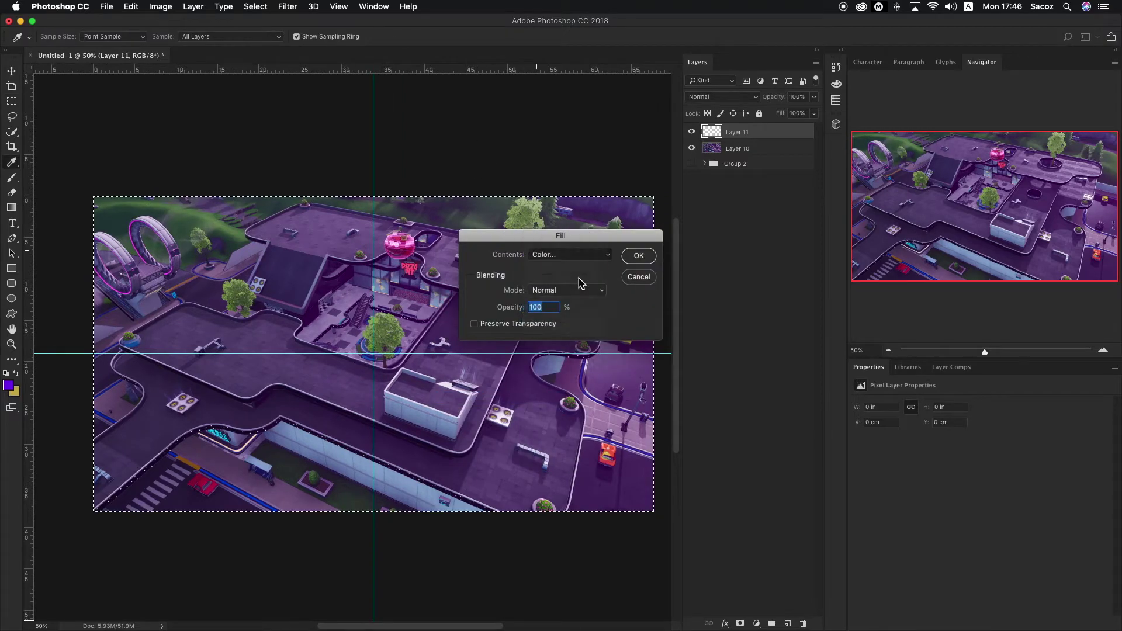
key(Return)
key(m)
key(super+d)
Move the black Layer 11 beneath the Soft Light image on Layer 10.
drag(751, 148, 737, 156)
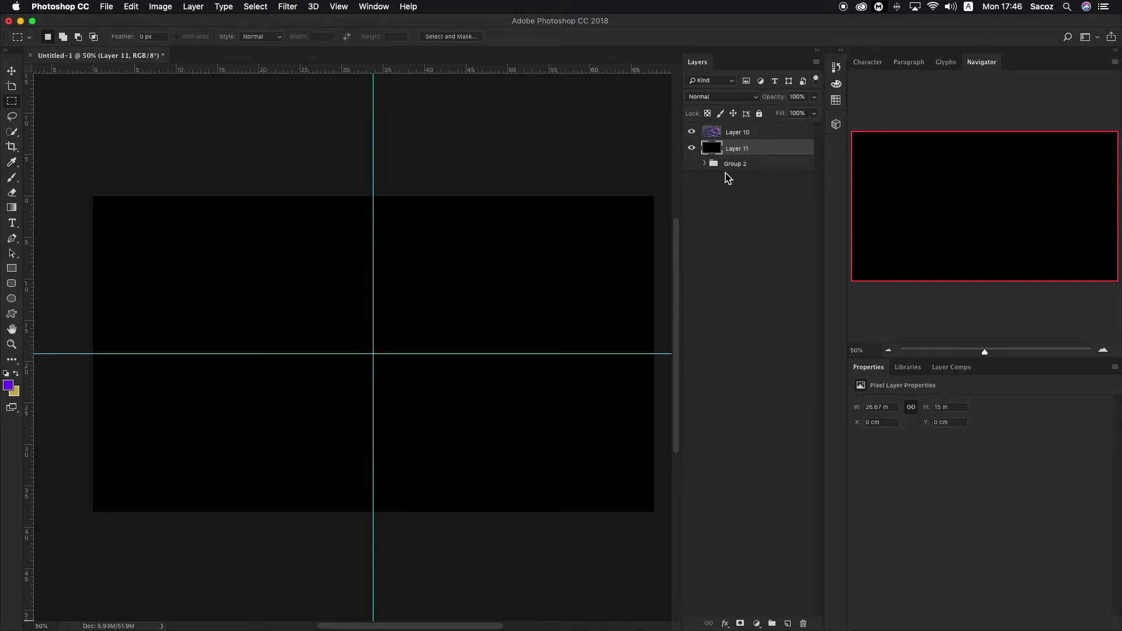
scroll(457, 366, right, 1)
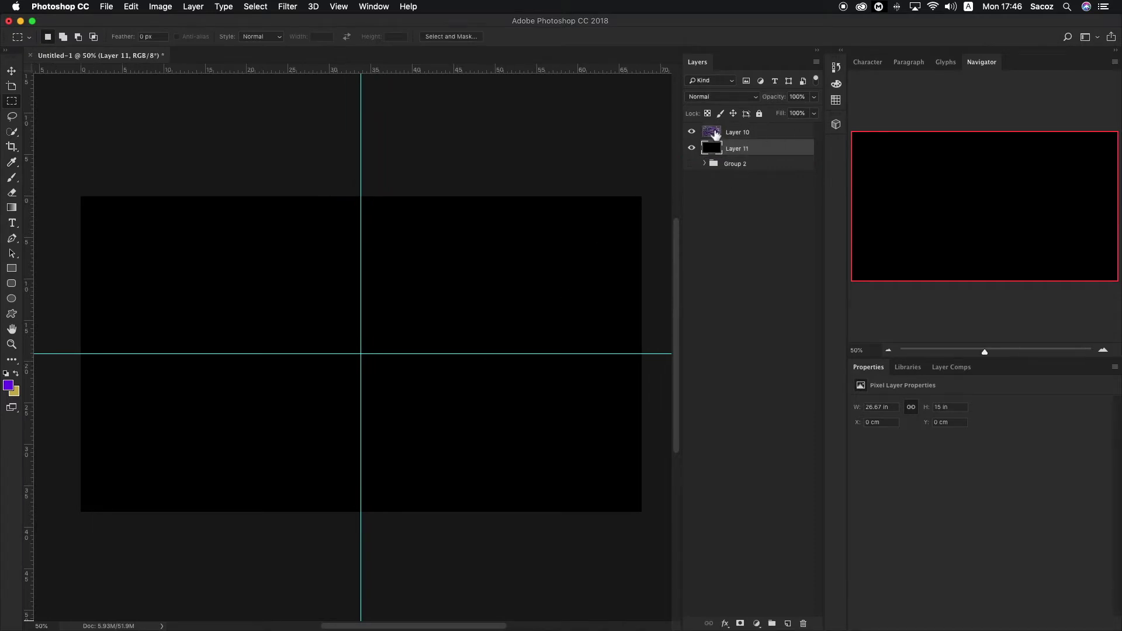
click(737, 135)
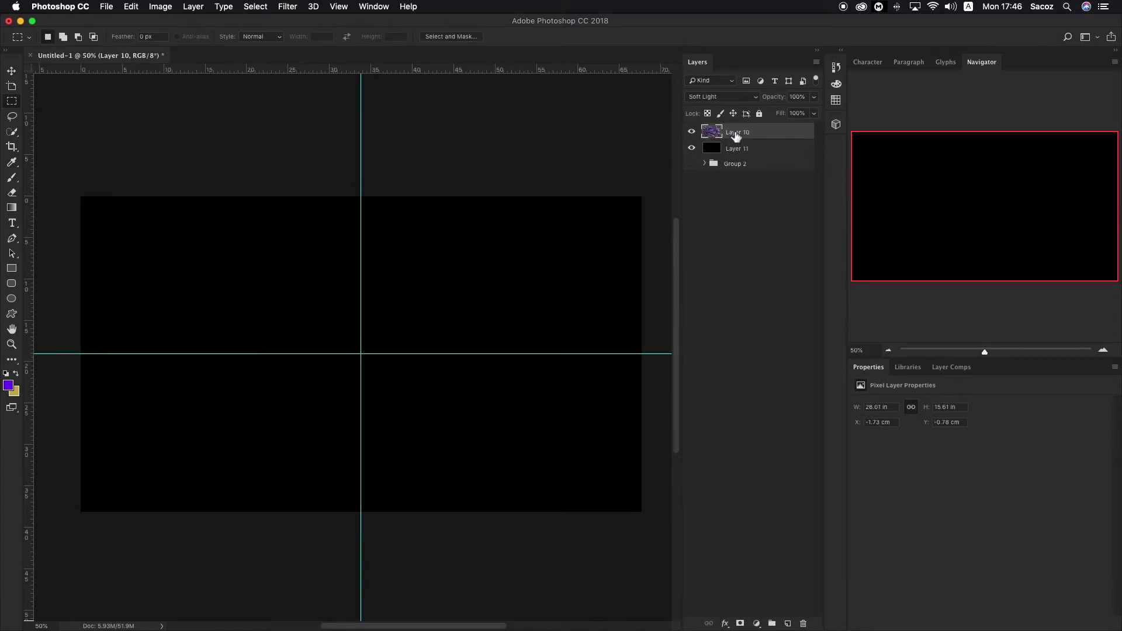
Enable a Gradient Overlay on the black layer and load the dark blue to dark grey gradient preset.
click(759, 153)
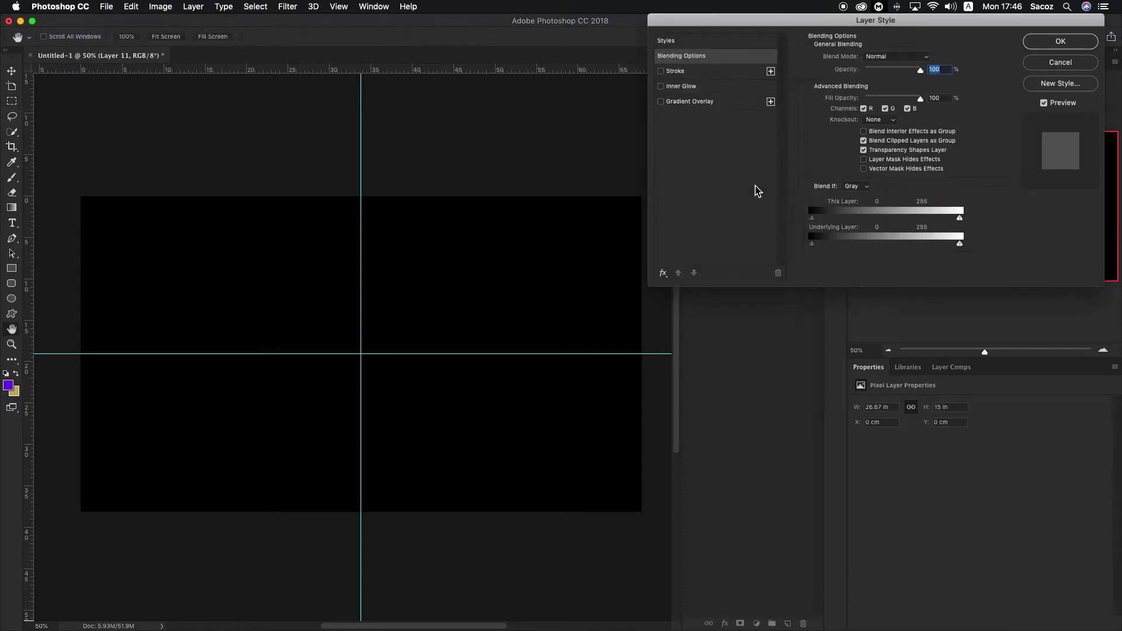
click(661, 101)
click(687, 103)
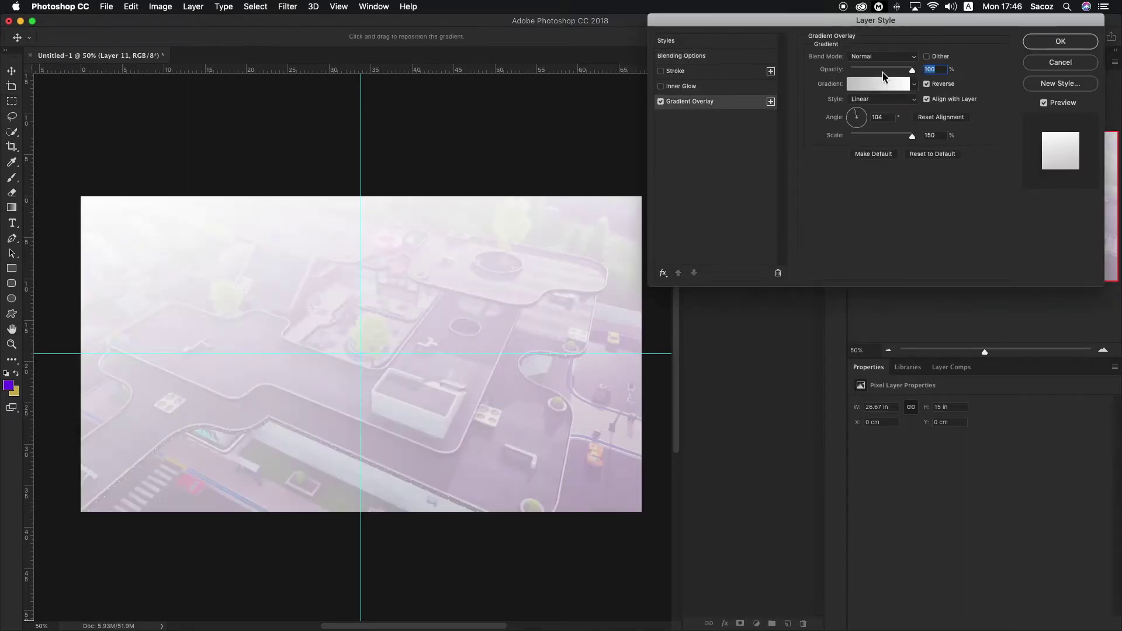
click(886, 89)
click(783, 98)
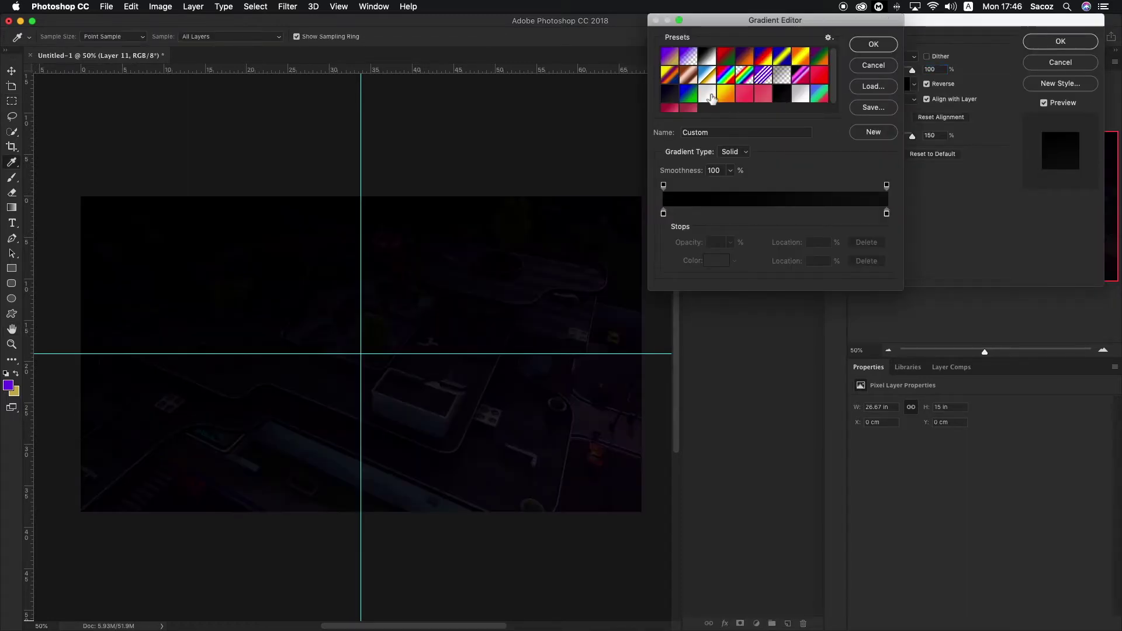
click(681, 94)
click(669, 95)
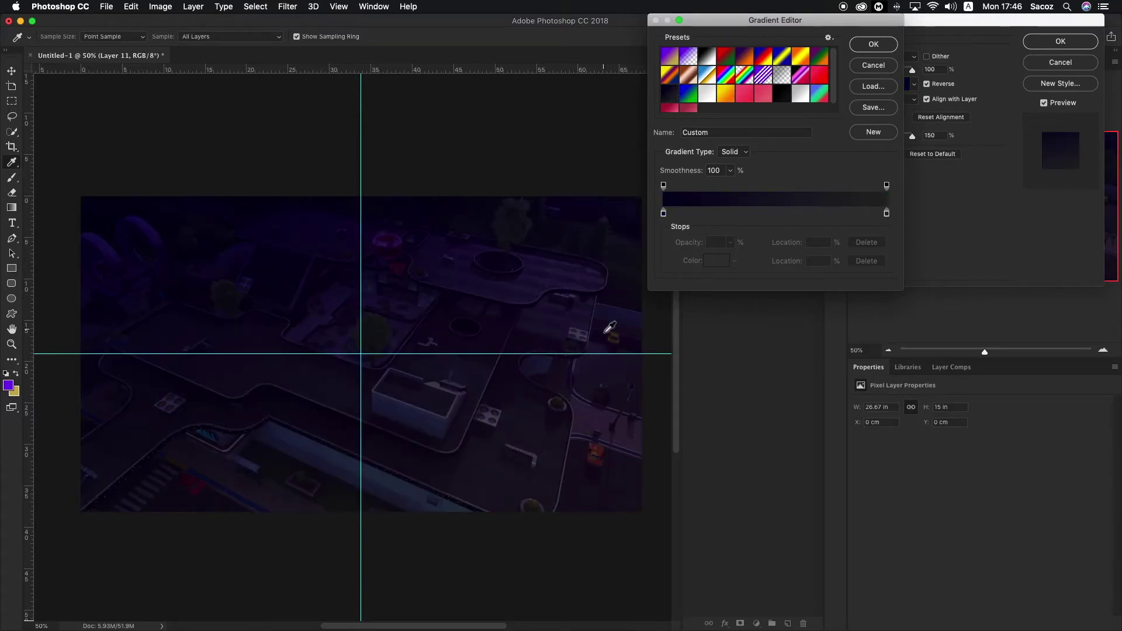
Set the gradient's dark grey end stop to near-black #0c0c0c and its start stop to dark blue #080429.
double_click(886, 214)
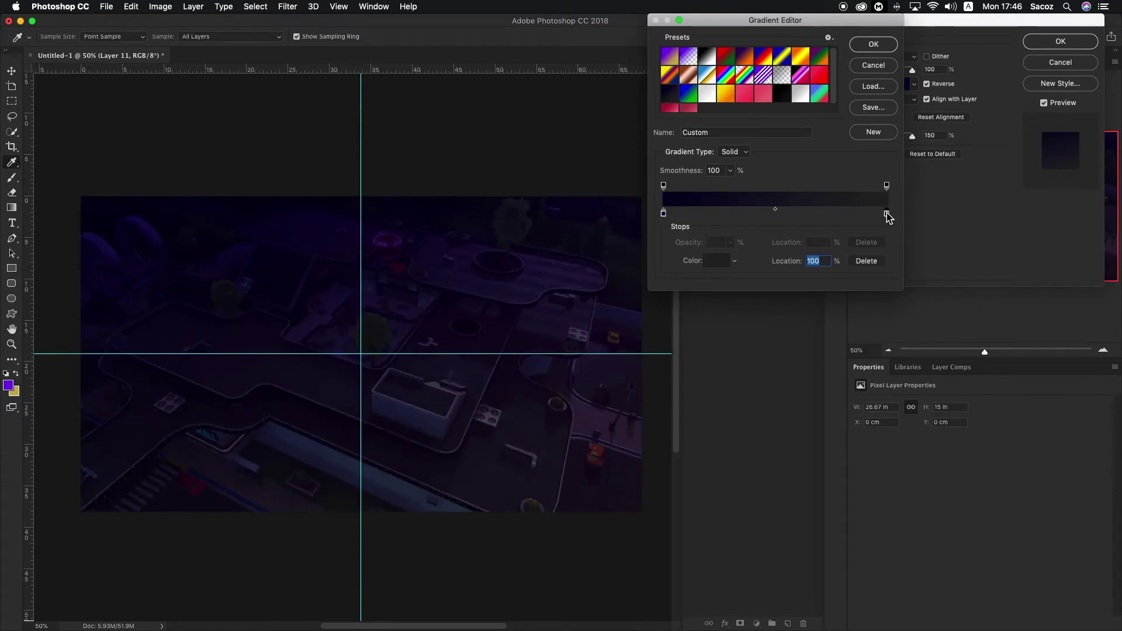
click(791, 235)
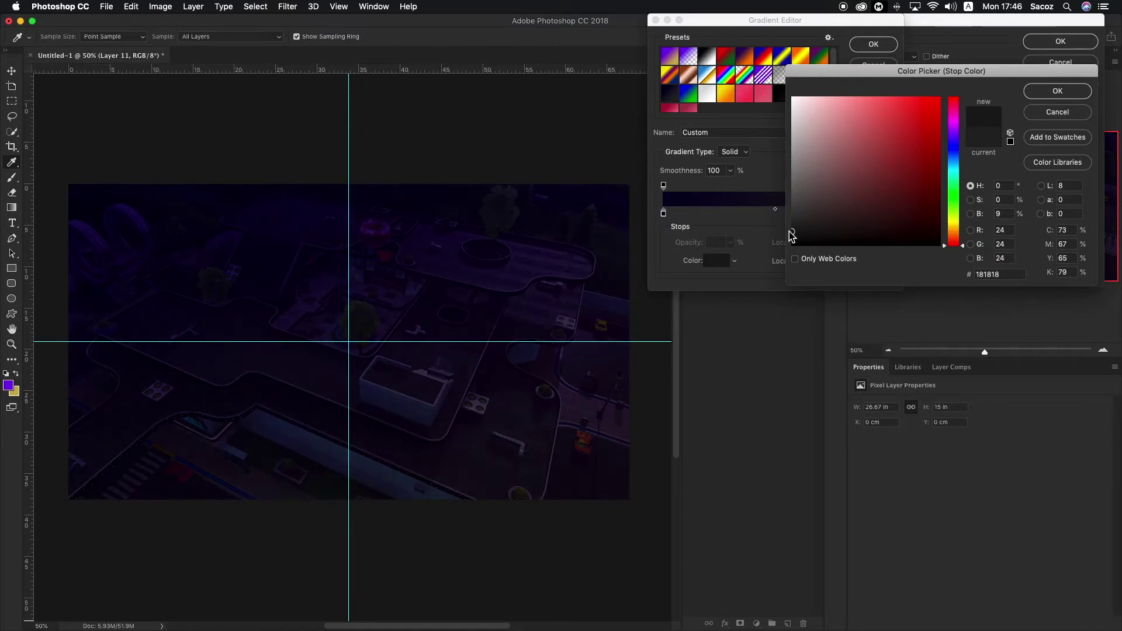
key(Return)
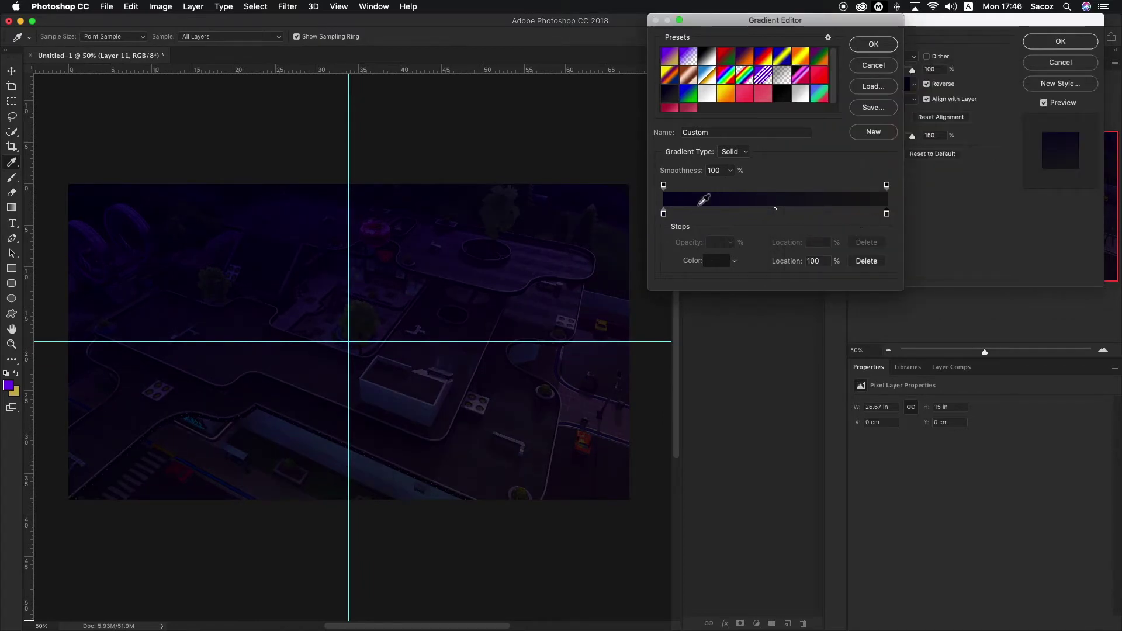
double_click(886, 213)
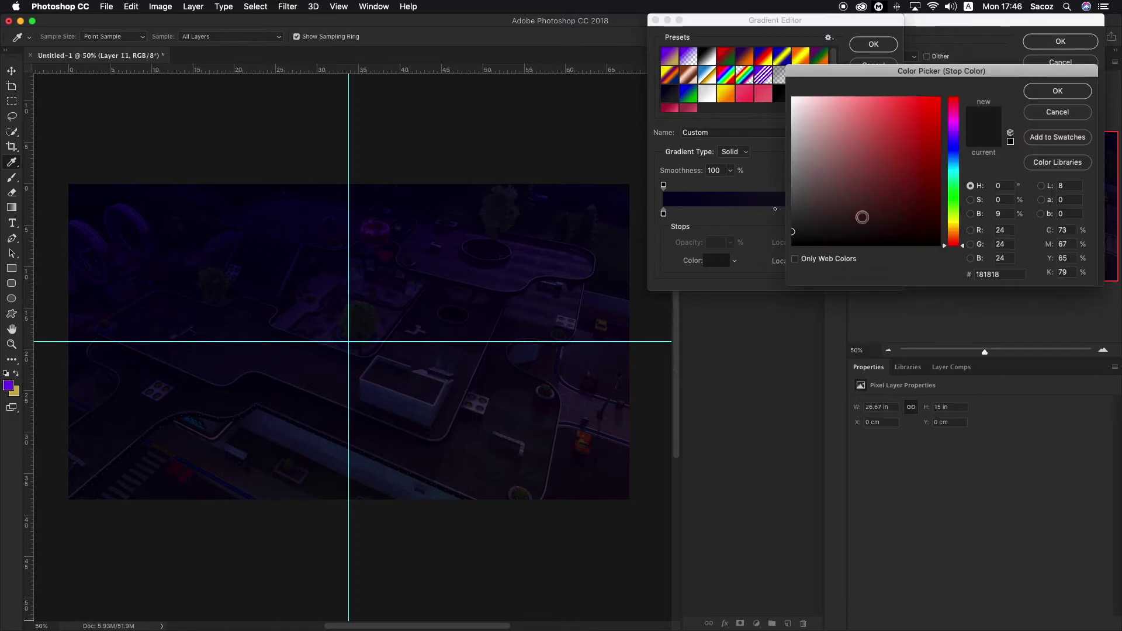
click(793, 240)
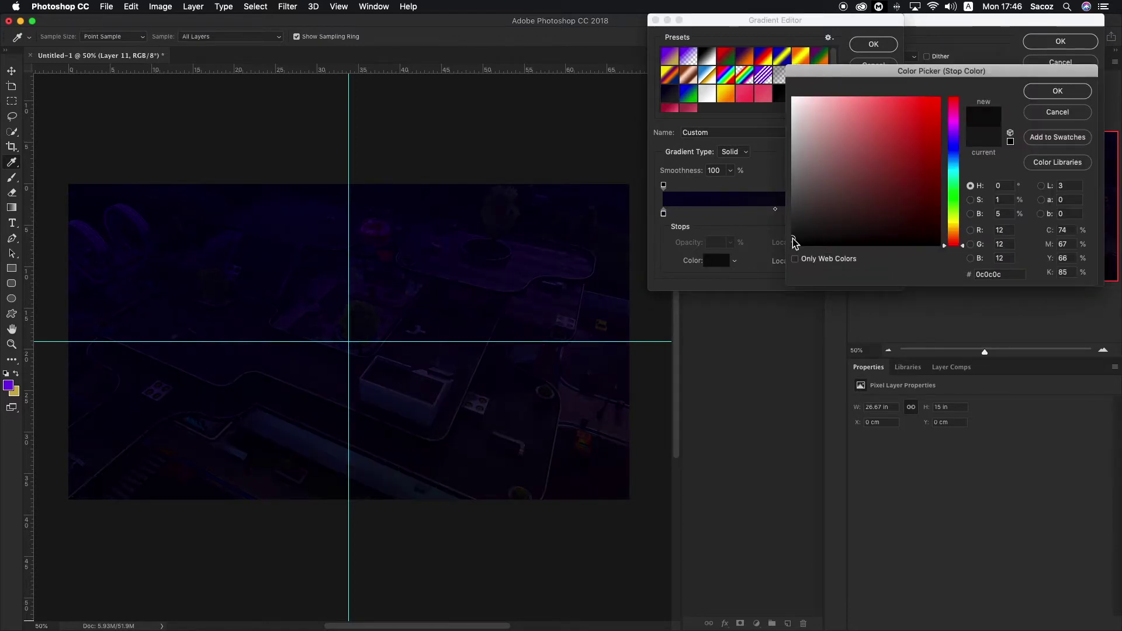
key(Return)
double_click(663, 213)
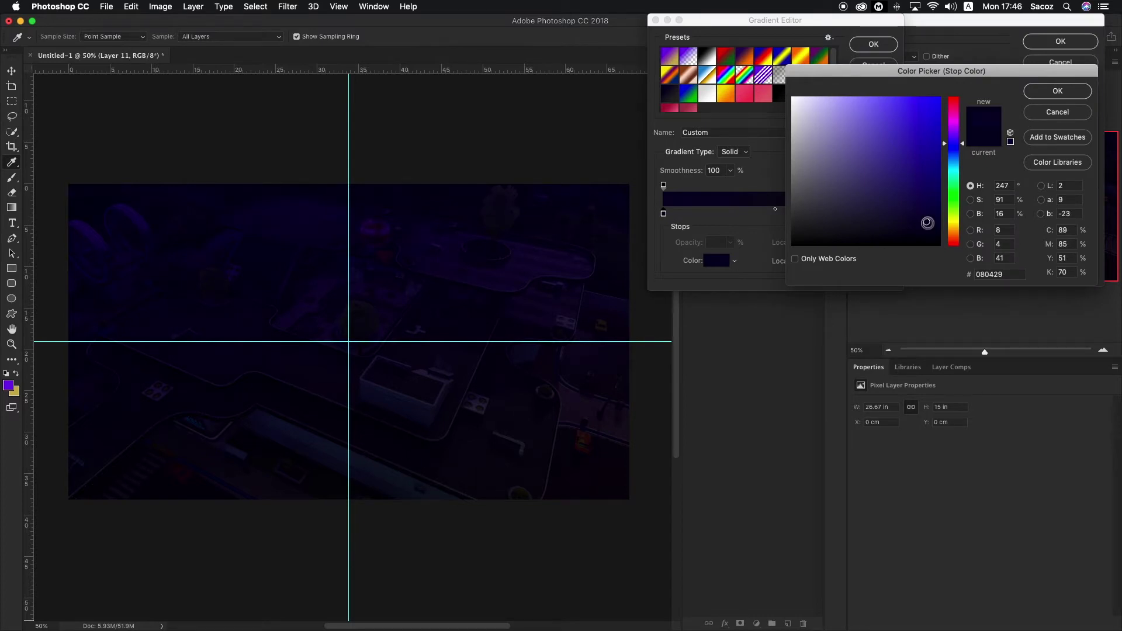
key(Return)
key(Return)
Set the Gradient Overlay's opacity to 97% and apply the layer style to the black layer.
drag(904, 71, 904, 71)
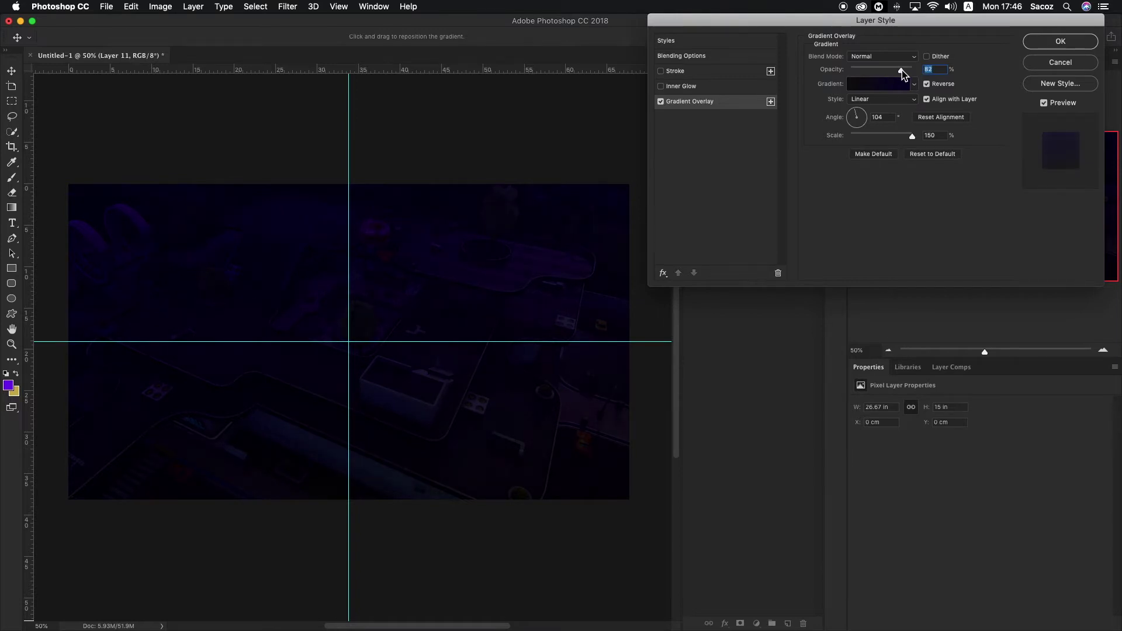
drag(903, 71, 913, 72)
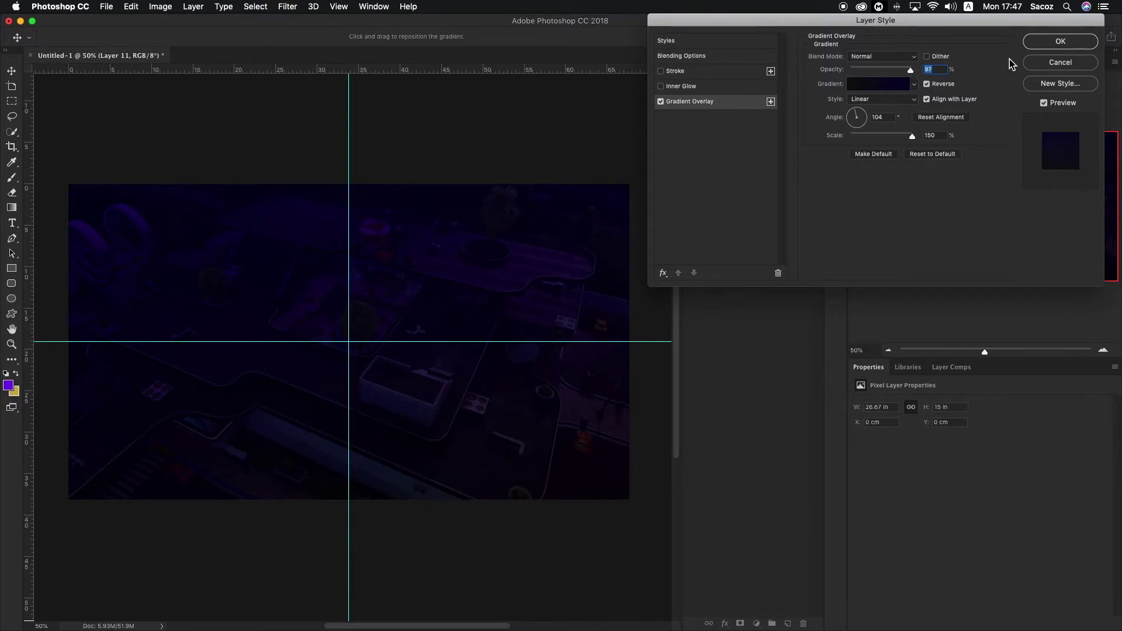
click(1051, 44)
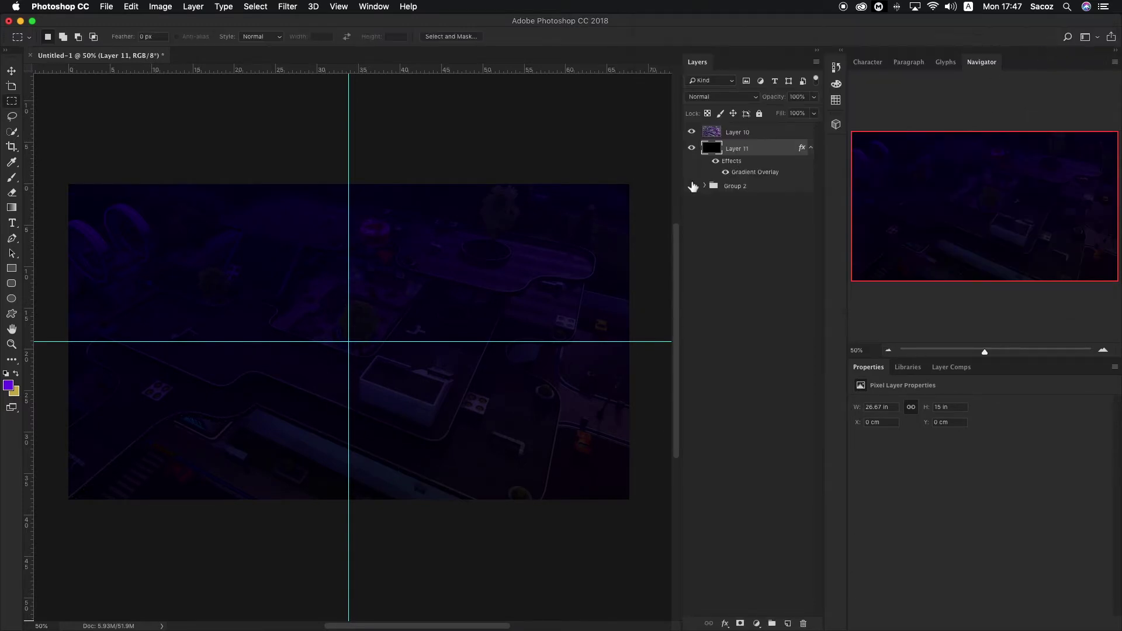
Move Group 2 to the top of the layer stack, above Layer 10, and leave it hidden.
drag(736, 187, 720, 133)
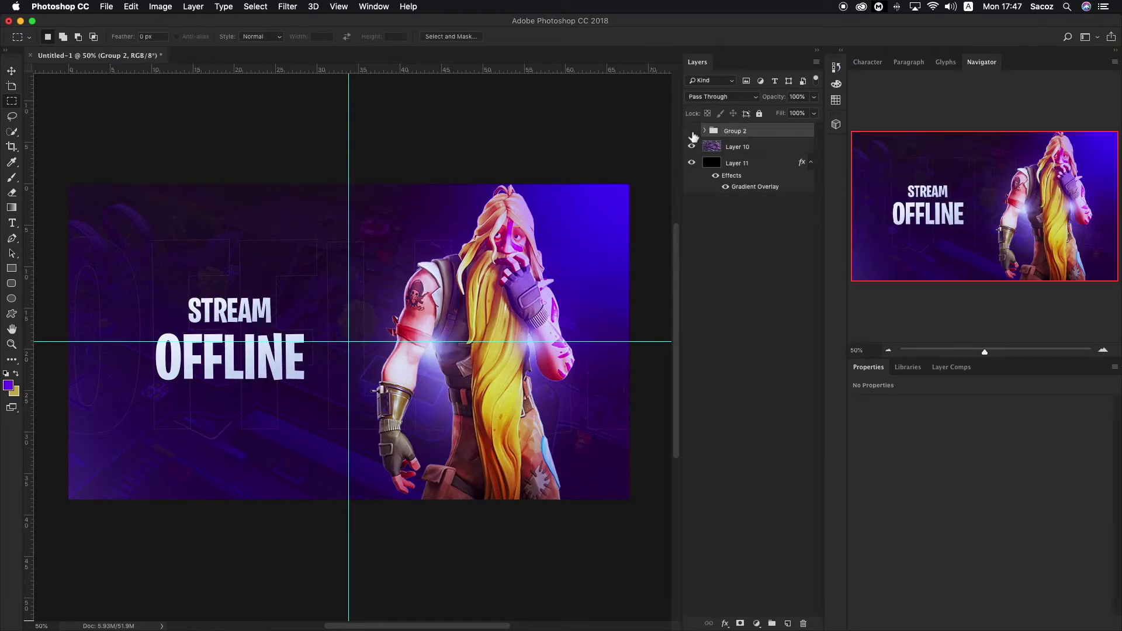
click(691, 130)
click(739, 147)
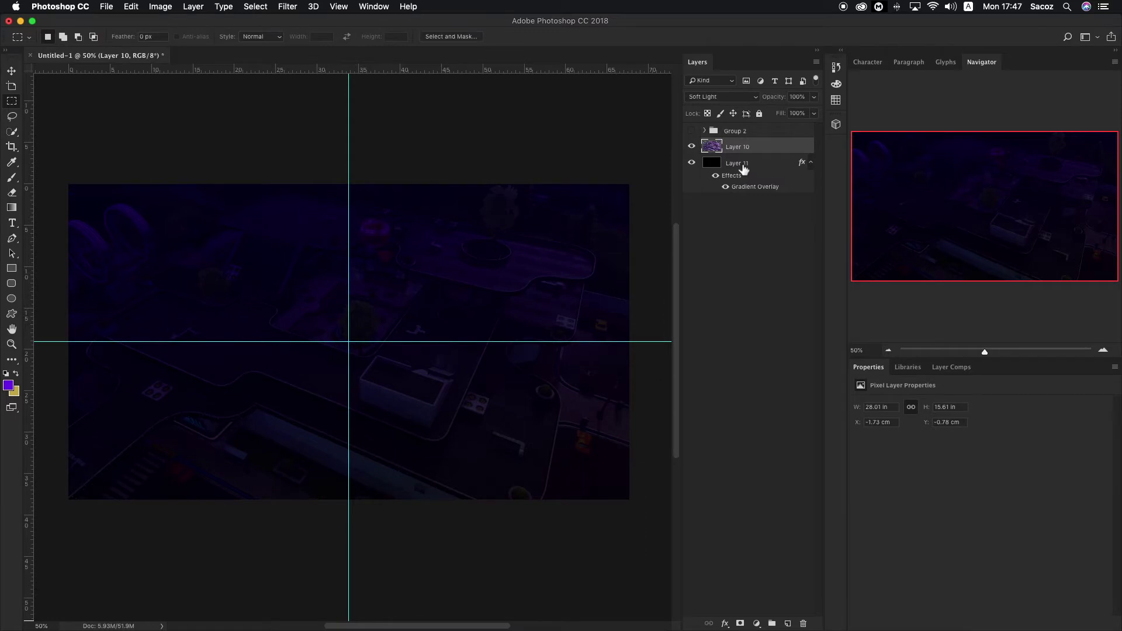
Delete the black gradient layer and add a new empty layer above Layer 10.
click(743, 166)
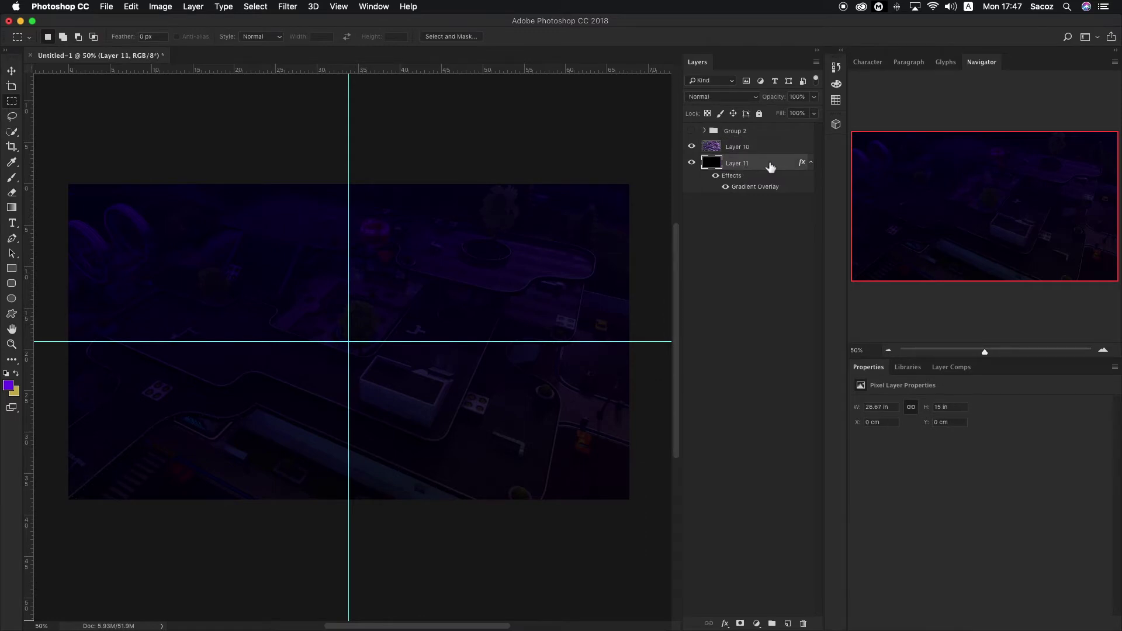
key(Delete)
click(788, 624)
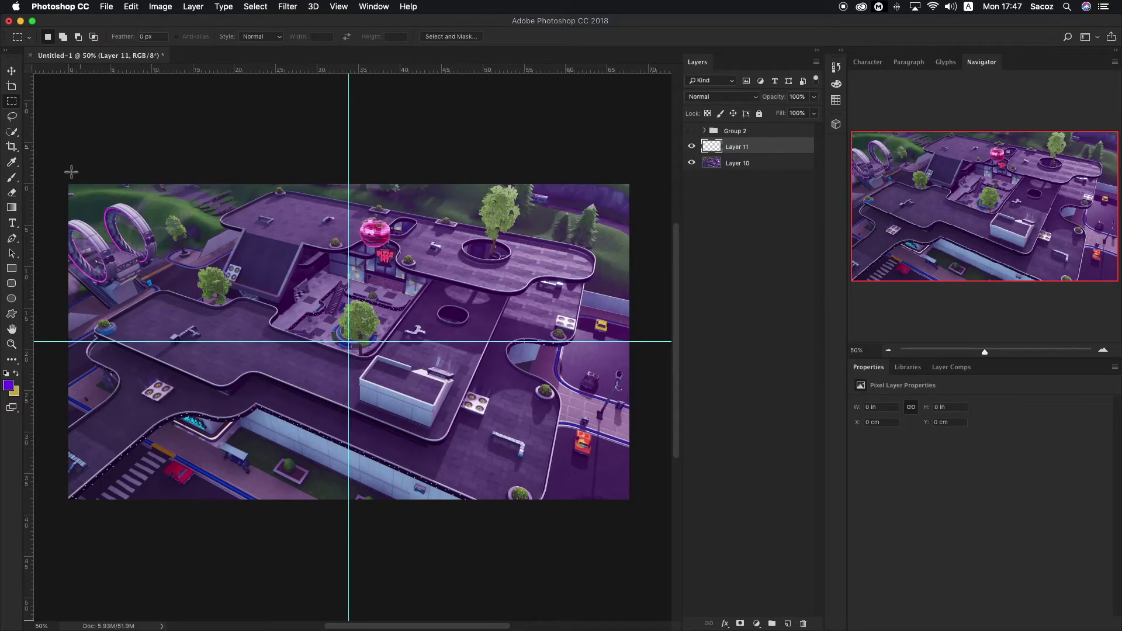
Select the whole canvas, fill the new layer with white and deselect.
key(cmd+a)
scroll(374, 339, right, 2)
right_click(378, 342)
click(523, 221)
click(564, 255)
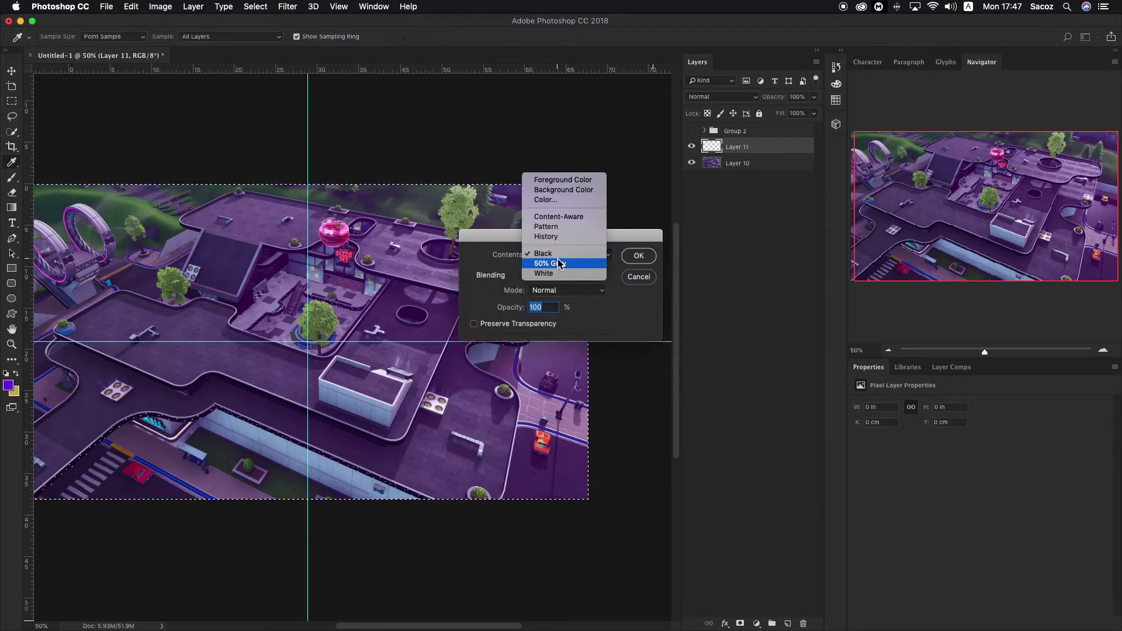
click(594, 272)
key(Return)
key(cmd+d)
key(m)
scroll(433, 247, left, 3)
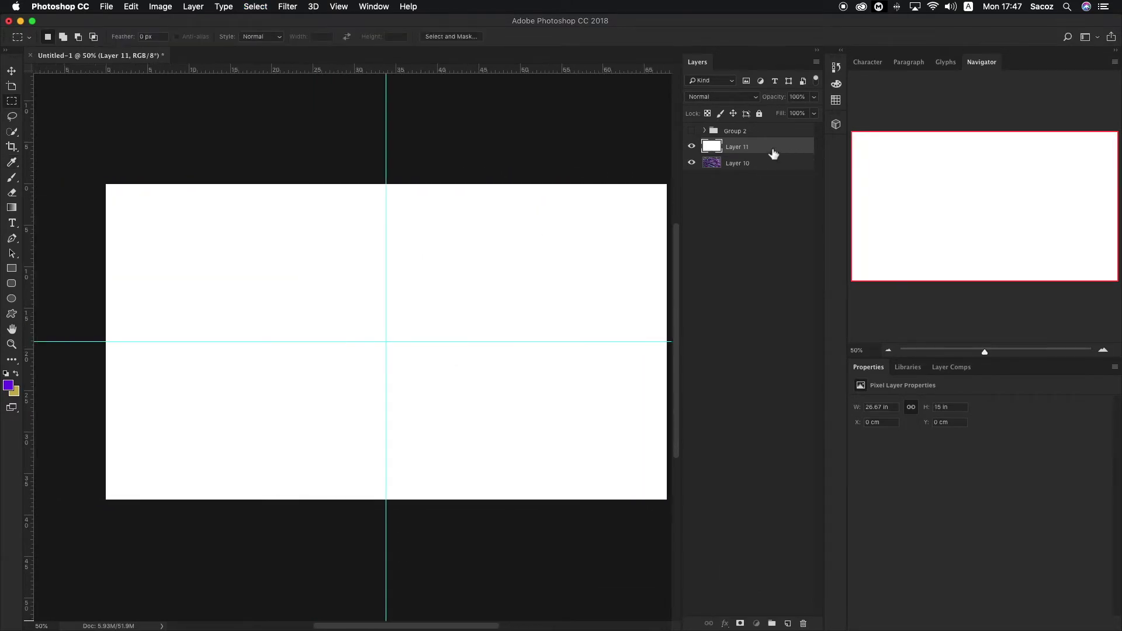
Move the white layer beneath Layer 10 and give it the dark blue Gradient Overlay at 90% opacity.
drag(776, 150, 780, 171)
double_click(780, 171)
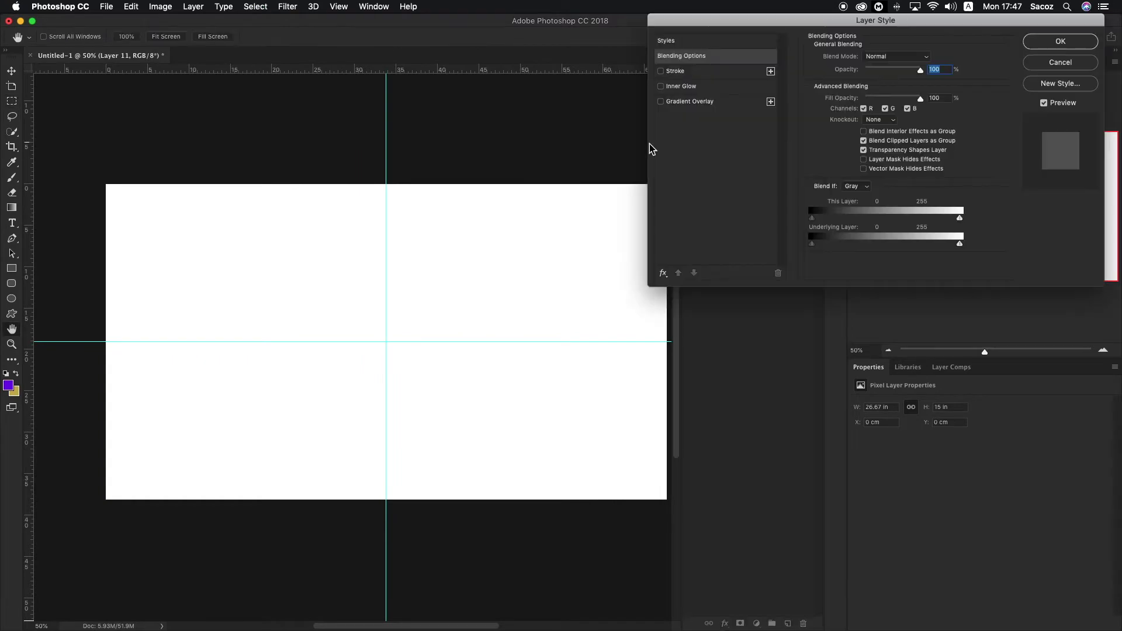
click(660, 102)
click(752, 104)
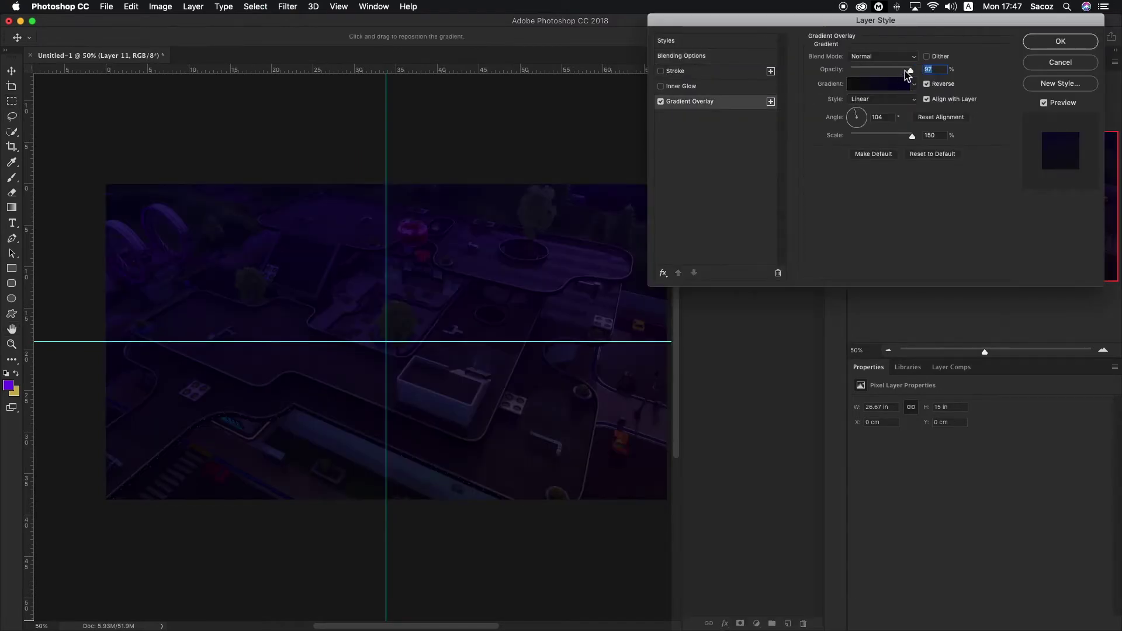
drag(904, 71, 903, 71)
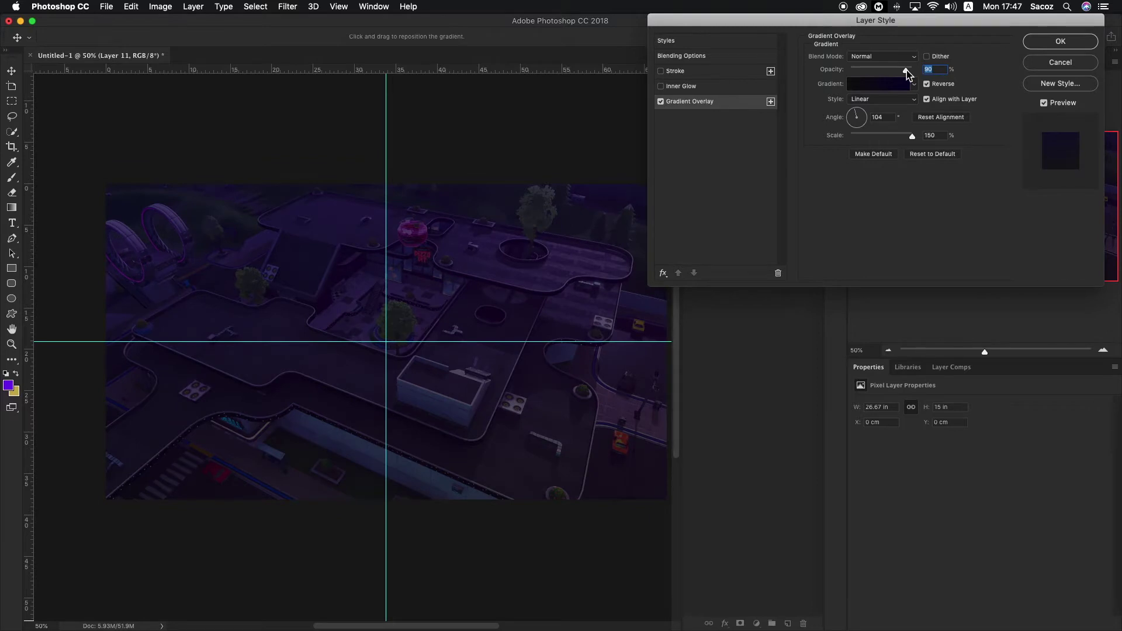
key(Return)
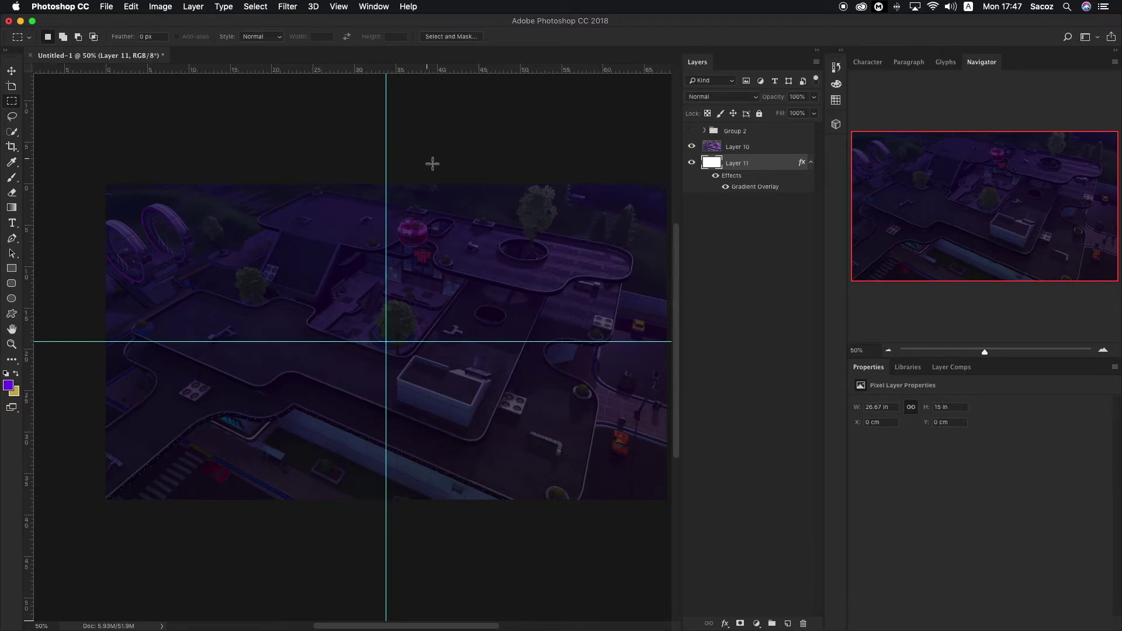
Copy the long-bearded character layer from the hidden Group 2 and paste it above Layer 10.
key(v)
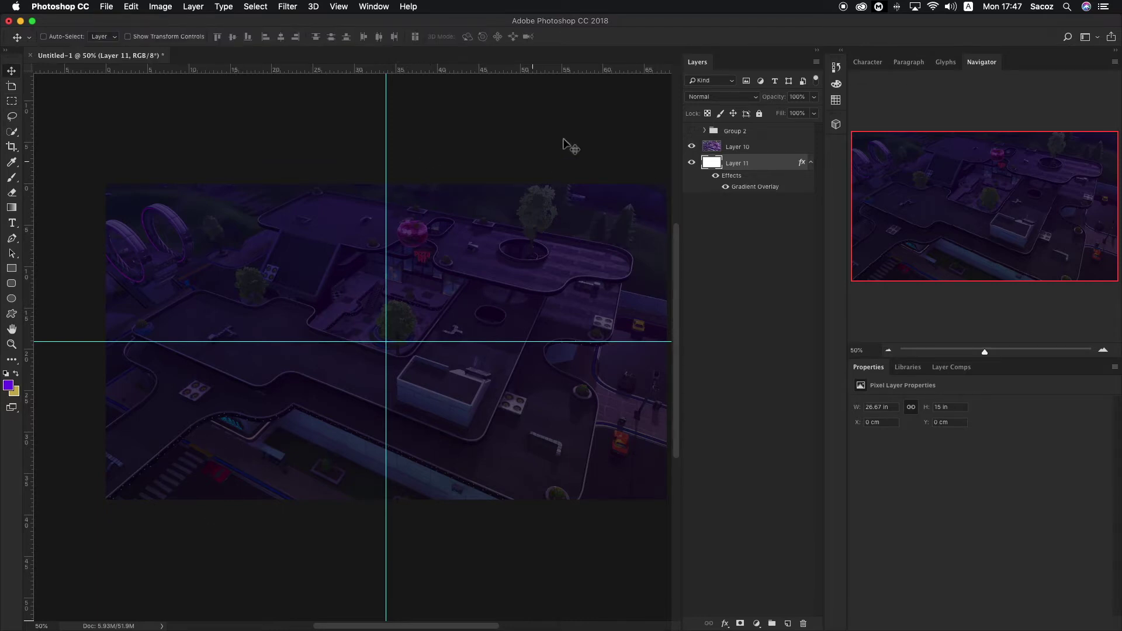
click(705, 130)
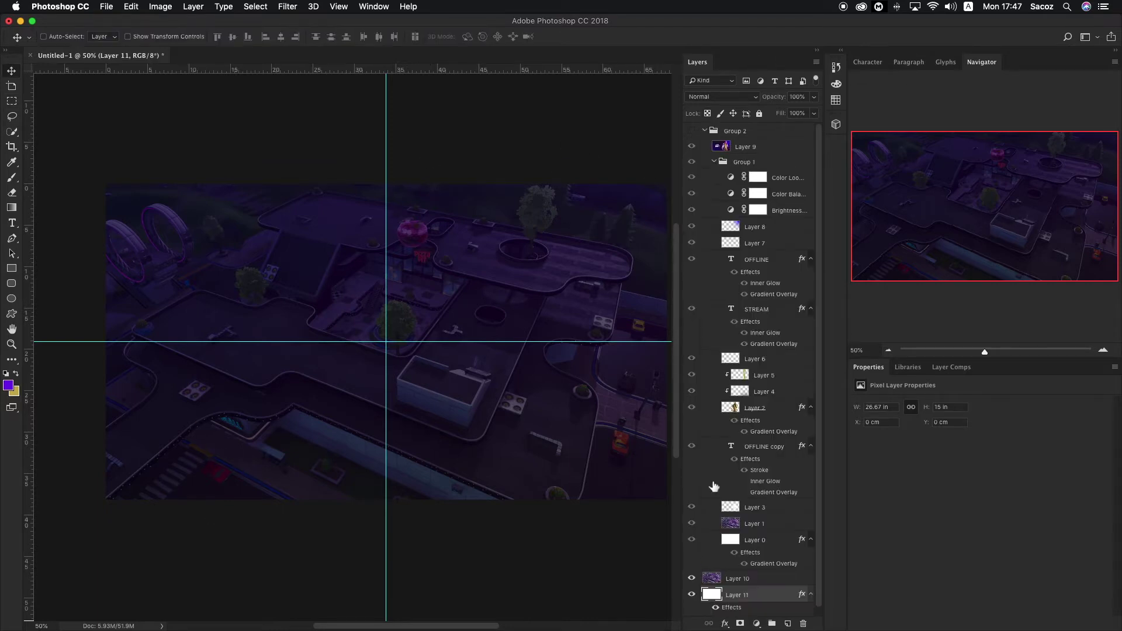
click(771, 407)
click(716, 139)
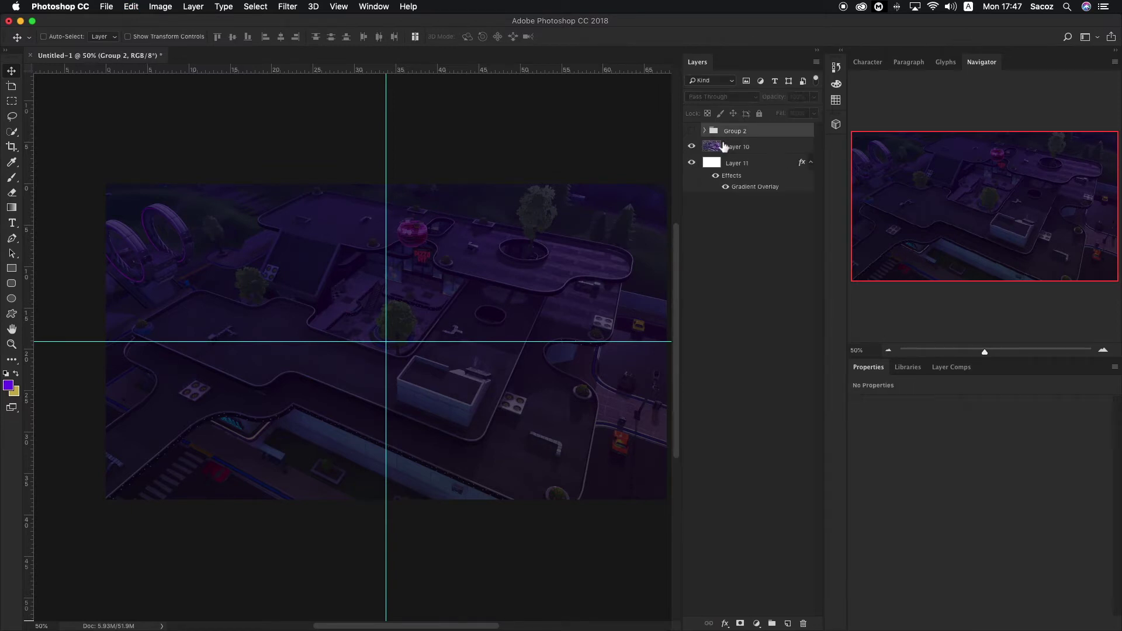
click(734, 148)
key(super+v)
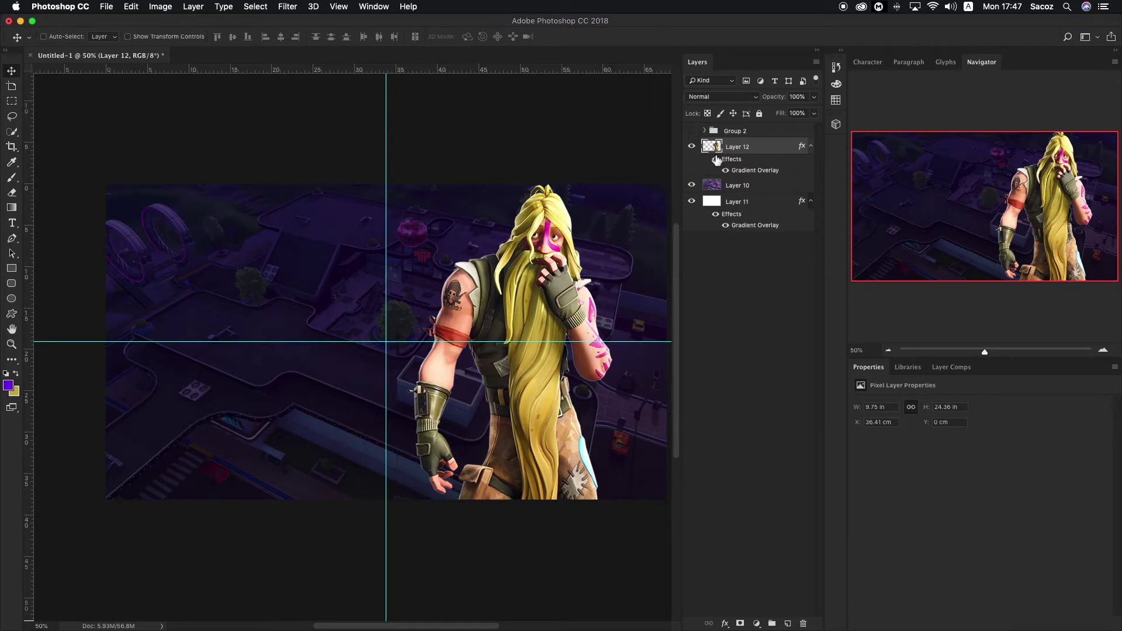
Add a new layer above Layer 10, paint a soft white glow behind the character and scale it to about 165%.
click(765, 187)
click(787, 623)
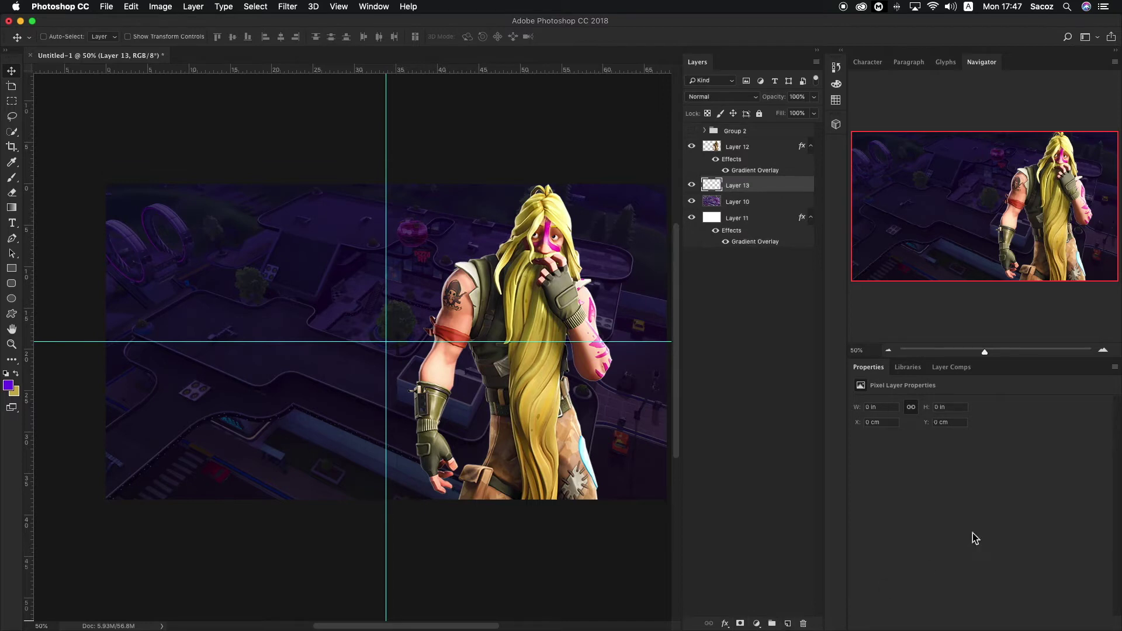
key(b)
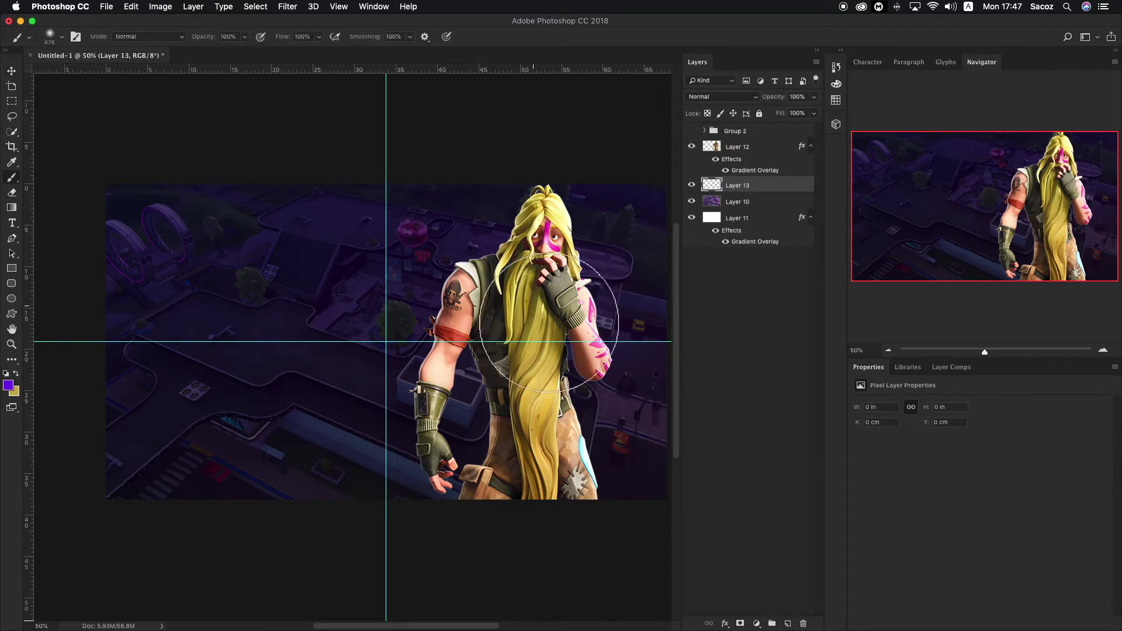
key(d)
key(x)
key(ctrl+t)
drag(647, 442, 586, 406)
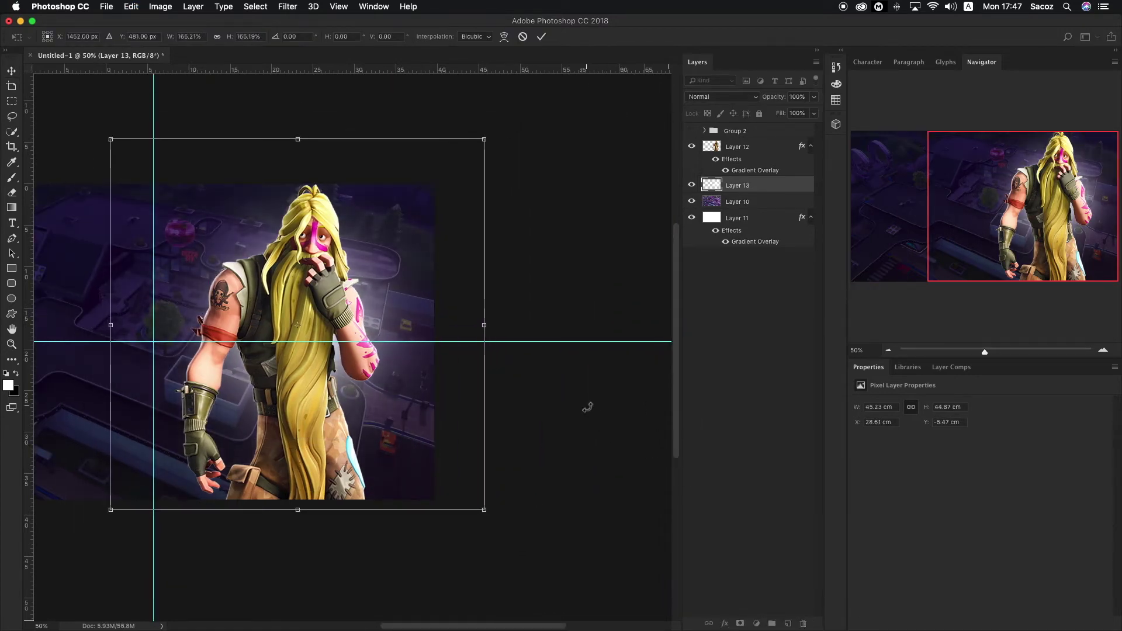
key(Return)
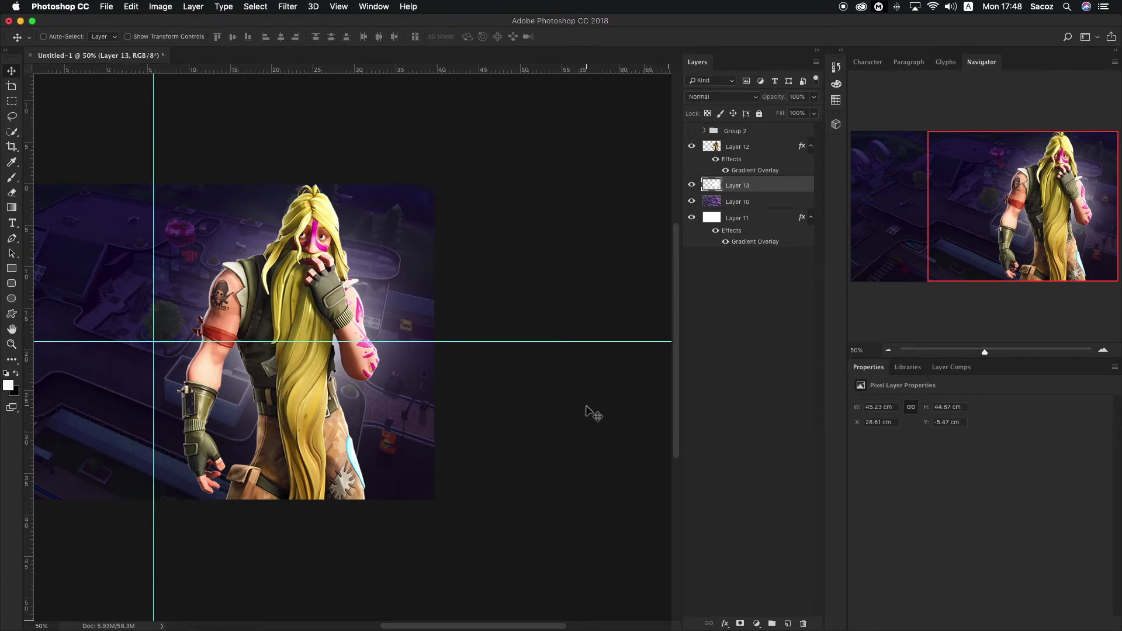
Add a new layer clipped to the character layer and paint a soft black spot at the character's lower edge.
scroll(219, 338, left, 6)
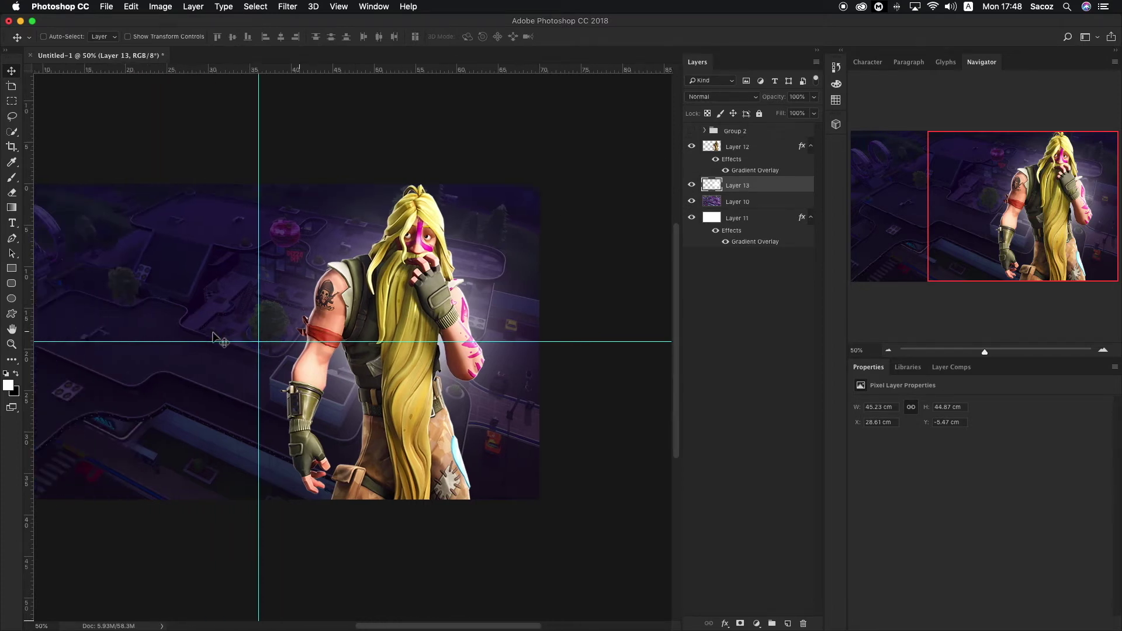
click(740, 148)
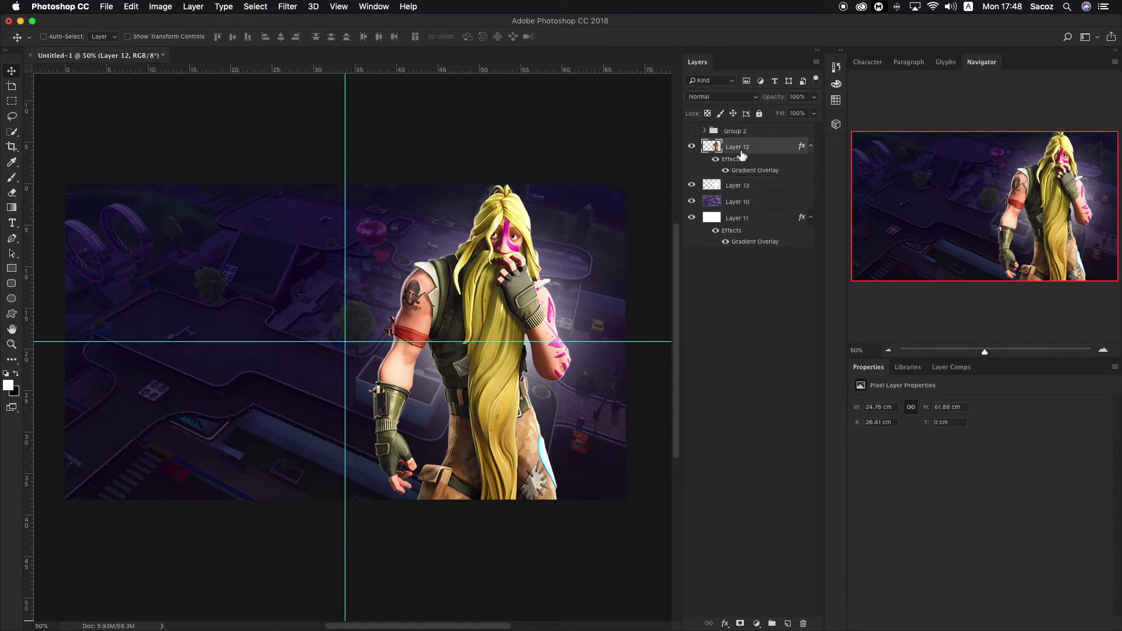
click(788, 624)
alt+click(748, 154)
key(b)
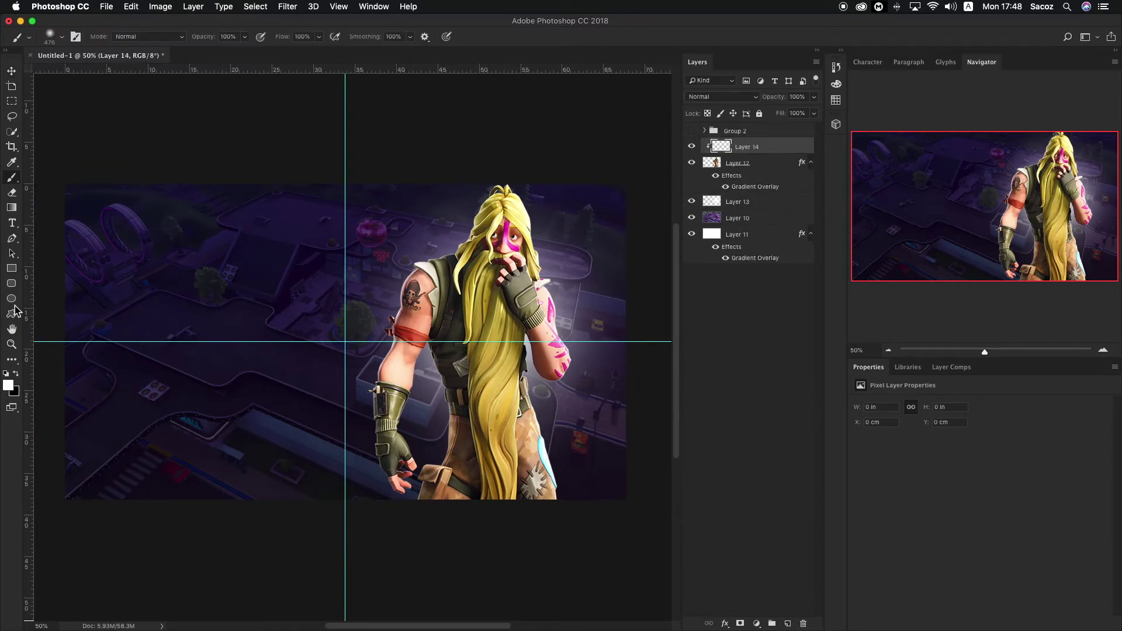
key(x)
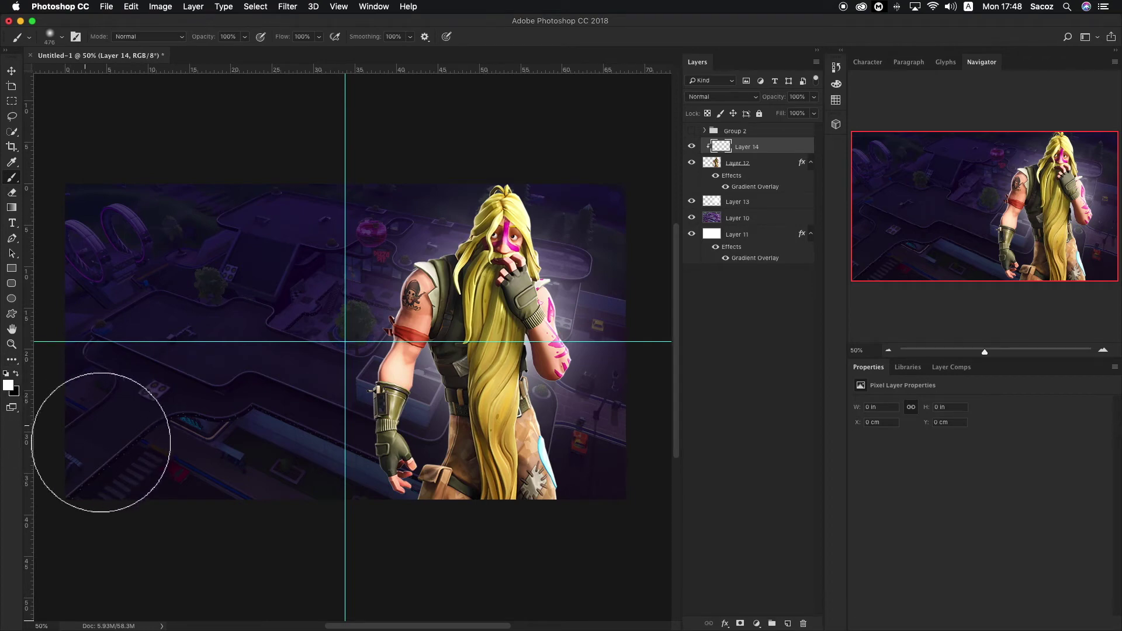
drag(501, 534, 501, 536)
Enlarge the black spot to about 238% and move it up so it shades the character's lower body.
key(v)
key(super+t)
drag(606, 497, 684, 590)
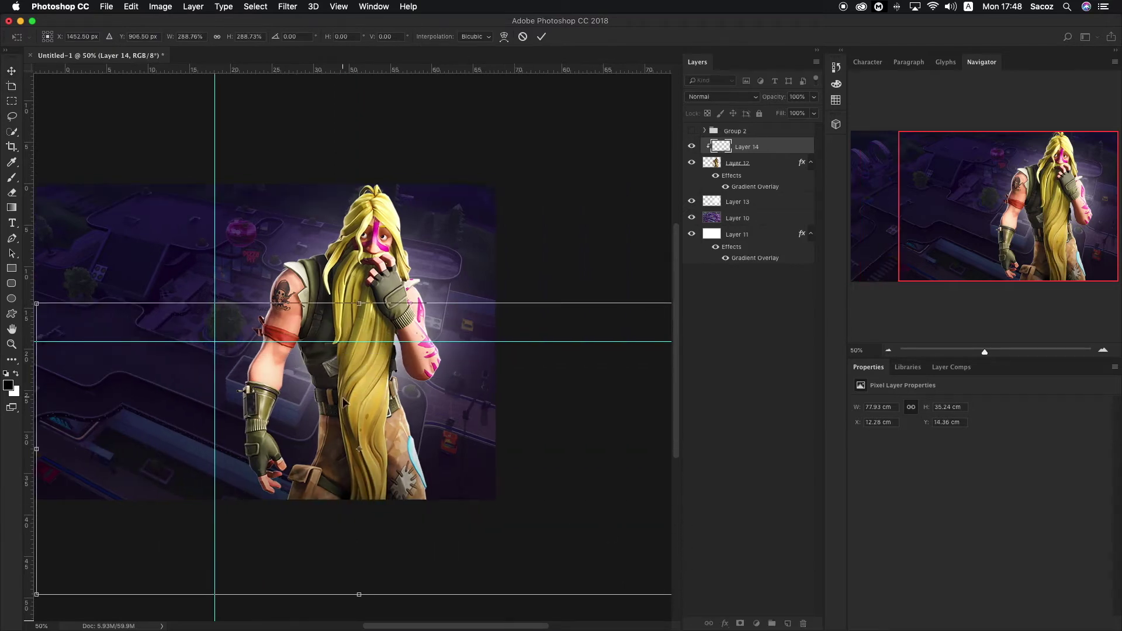
drag(36, 304, 93, 325)
drag(213, 353, 214, 317)
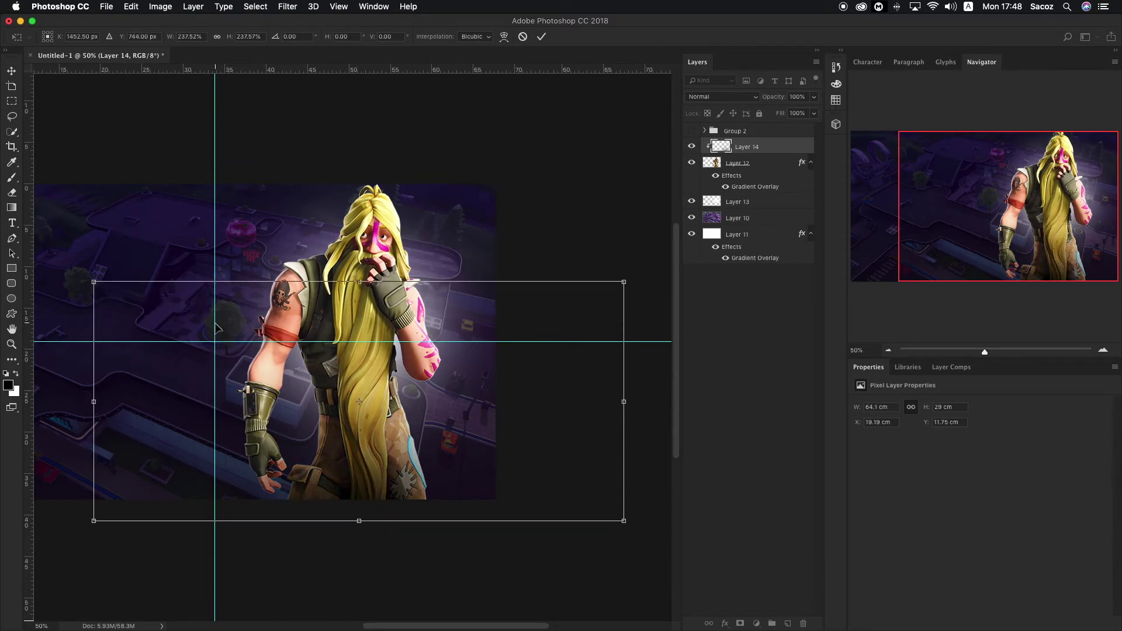
key(Return)
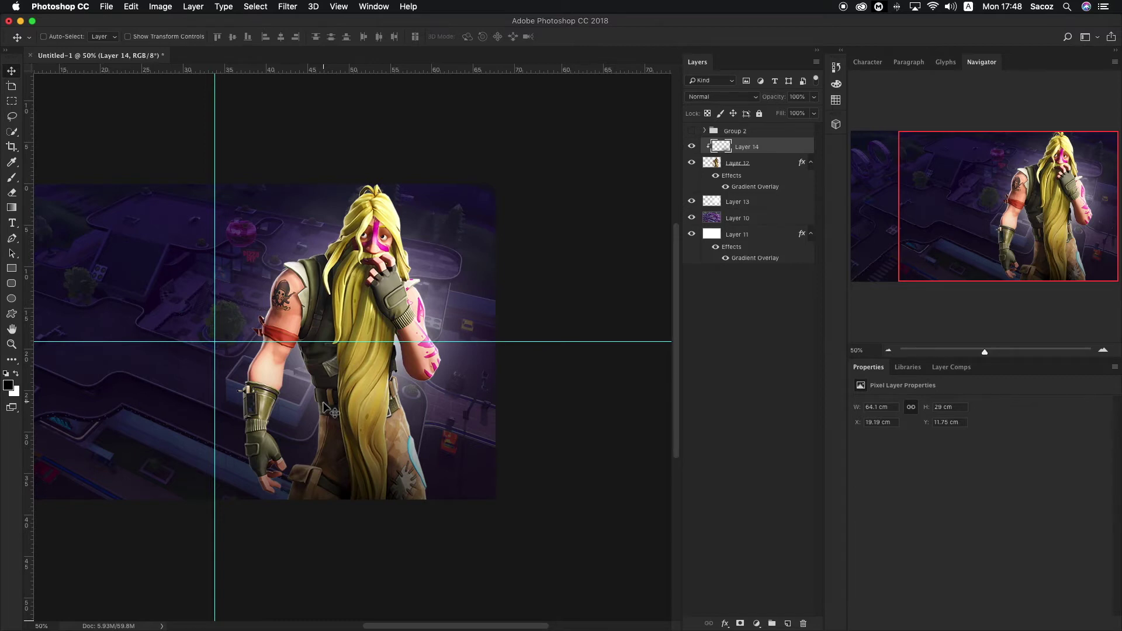
Add another layer clipped to the character and set the foreground colour to the beard's yellow, #bfa436.
scroll(208, 214, left, 10)
scroll(208, 215, up, 2)
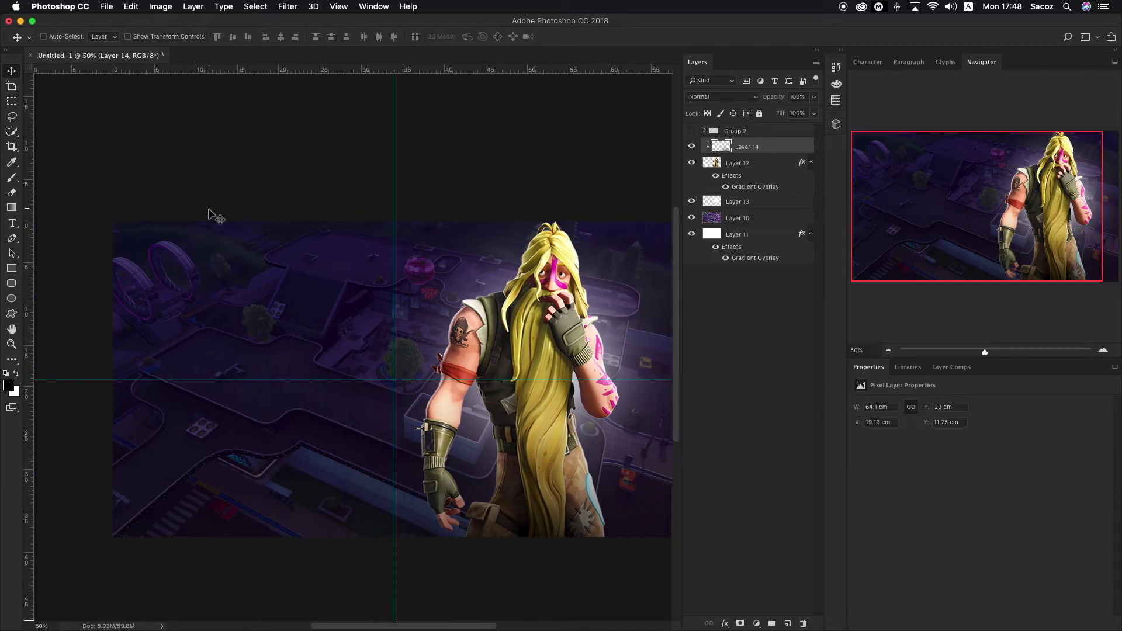
scroll(209, 214, down, 2)
scroll(208, 214, right, 2)
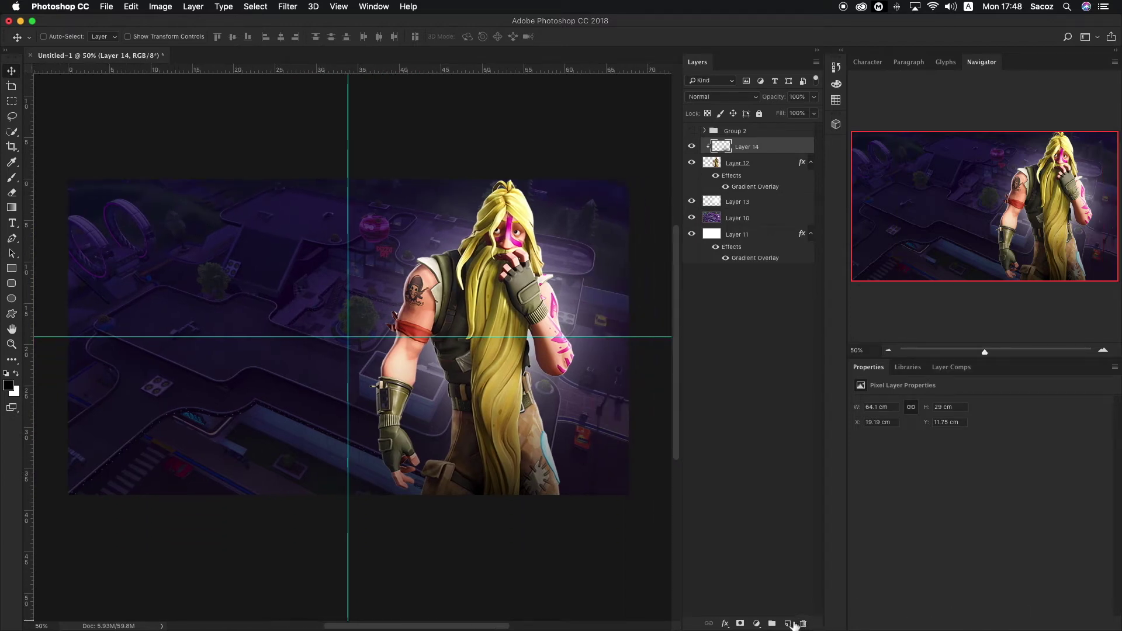
click(792, 624)
key(b)
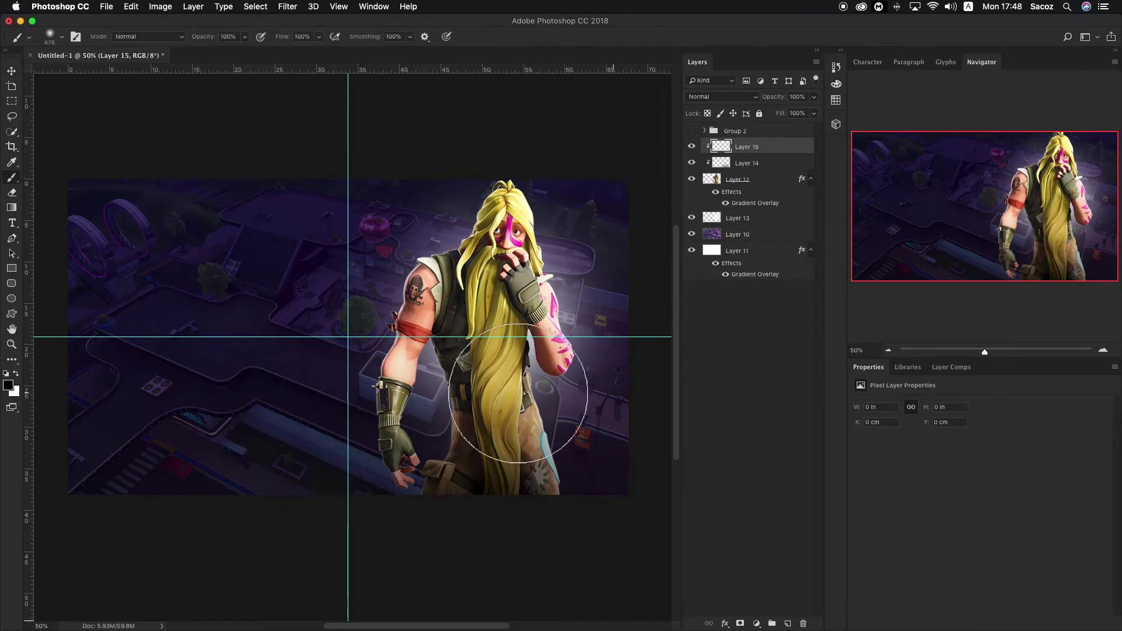
click(9, 386)
click(508, 320)
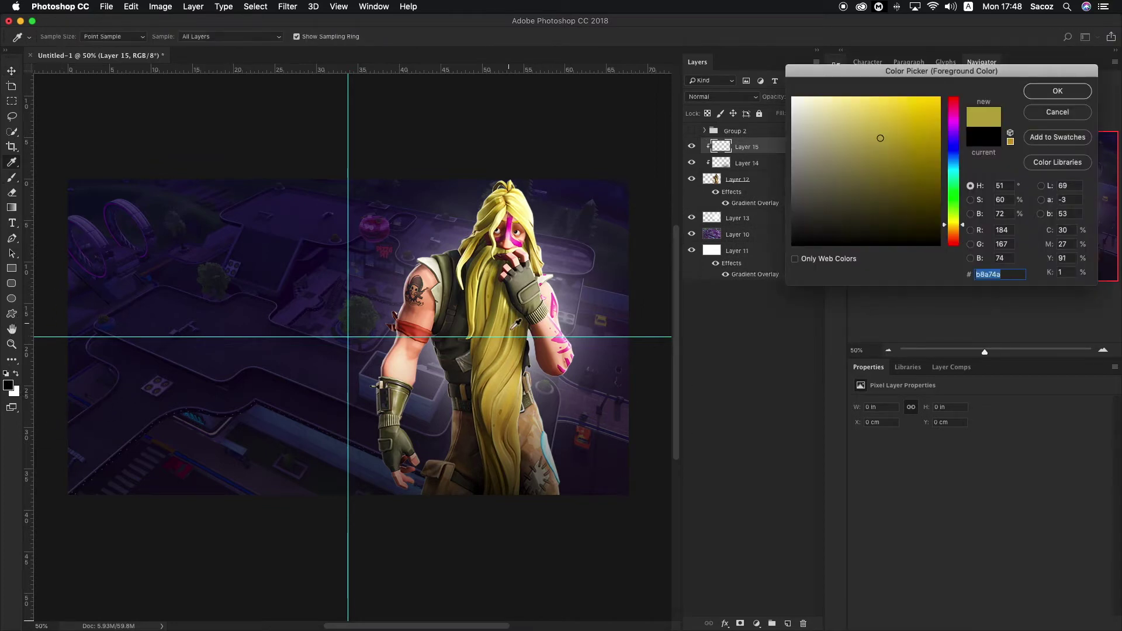
click(489, 307)
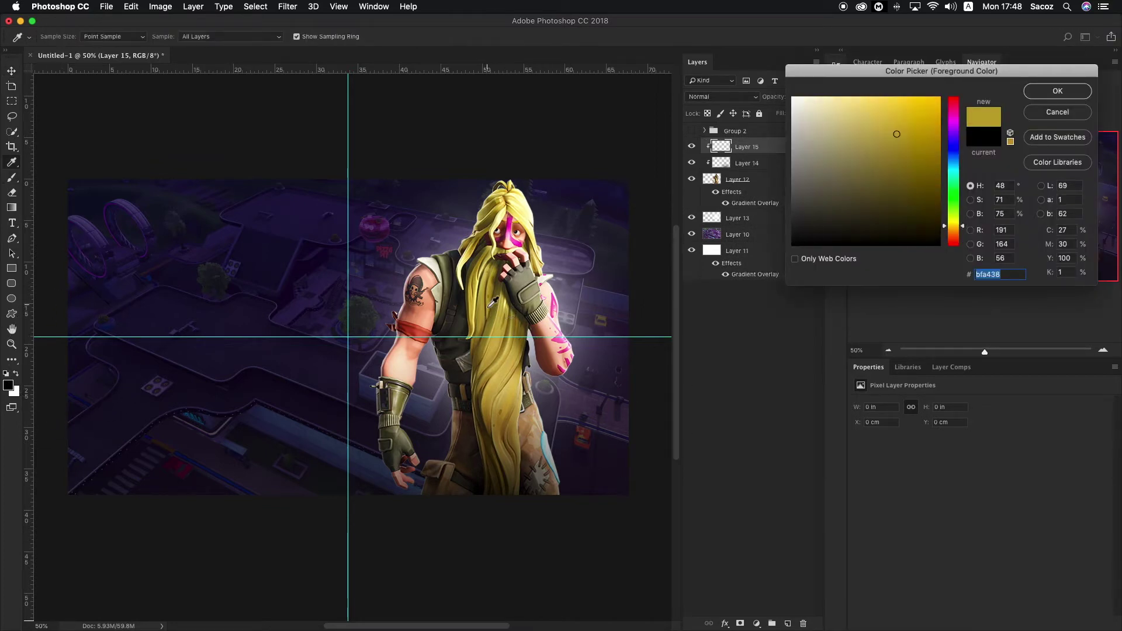
key(Return)
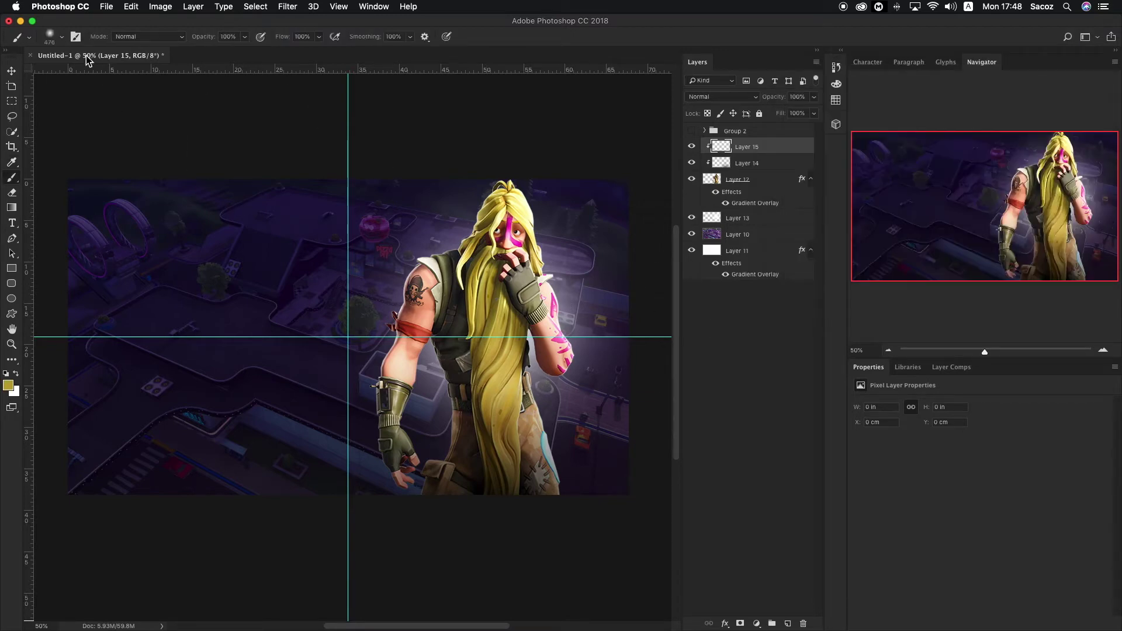
Paint over the character's hair and beard in the sampled yellow with a soft 78 px brush.
click(62, 36)
click(82, 74)
click(64, 39)
click(65, 37)
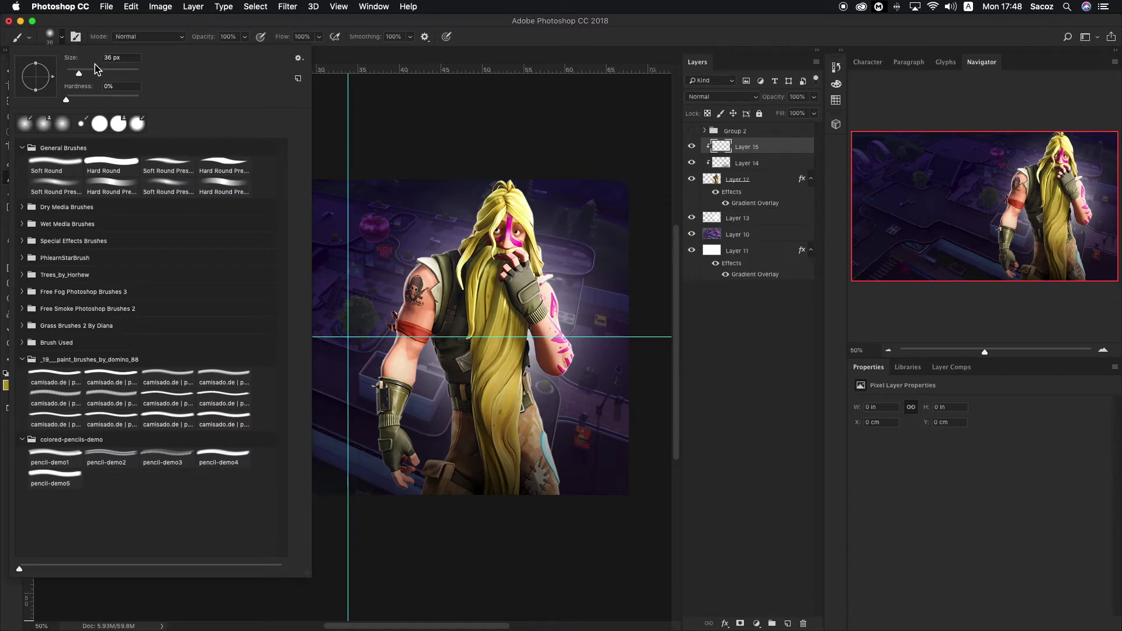
click(62, 38)
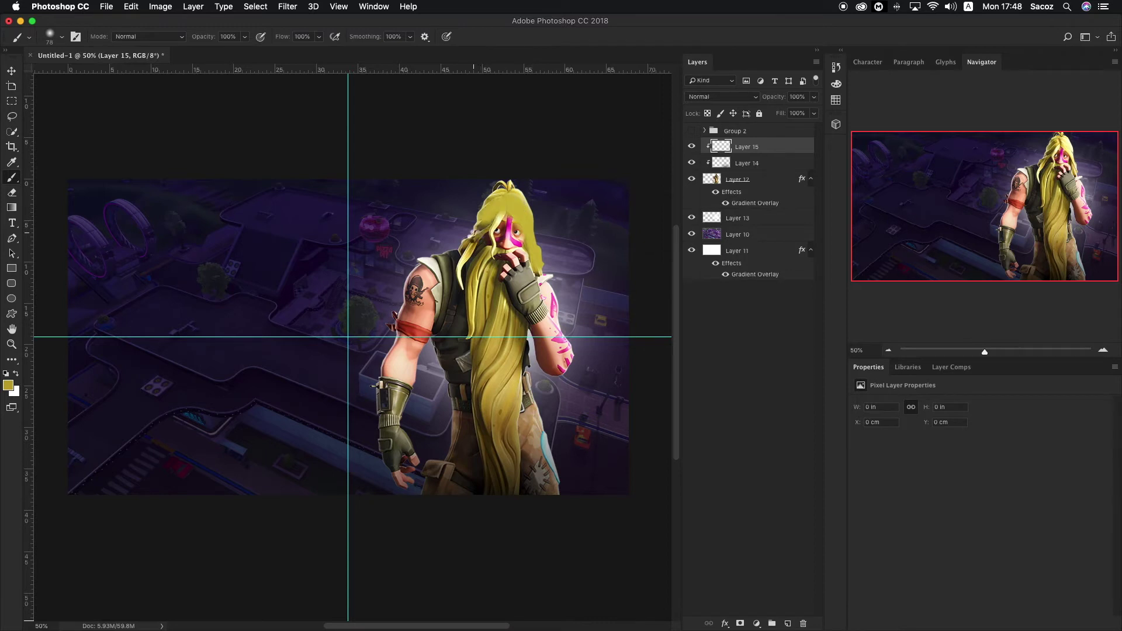
mouse_move(492, 208)
mouse_down()
mouse_move(457, 279)
mouse_move(462, 295)
mouse_move(491, 276)
mouse_move(489, 266)
mouse_move(471, 334)
mouse_move(505, 516)
mouse_move(514, 494)
mouse_move(501, 396)
mouse_move(521, 340)
mouse_move(519, 309)
mouse_move(491, 286)
mouse_move(474, 308)
mouse_move(494, 372)
mouse_move(500, 332)
mouse_move(495, 402)
mouse_move(504, 313)
mouse_move(513, 381)
mouse_up()
mouse_move(501, 323)
mouse_down()
mouse_move(492, 318)
mouse_move(524, 348)
mouse_move(498, 355)
mouse_move(497, 409)
mouse_move(496, 377)
mouse_move(480, 384)
mouse_move(499, 459)
mouse_up()
Set the yellow hair layer to Overlay blending at 80% opacity and compare the image with and without it.
click(753, 97)
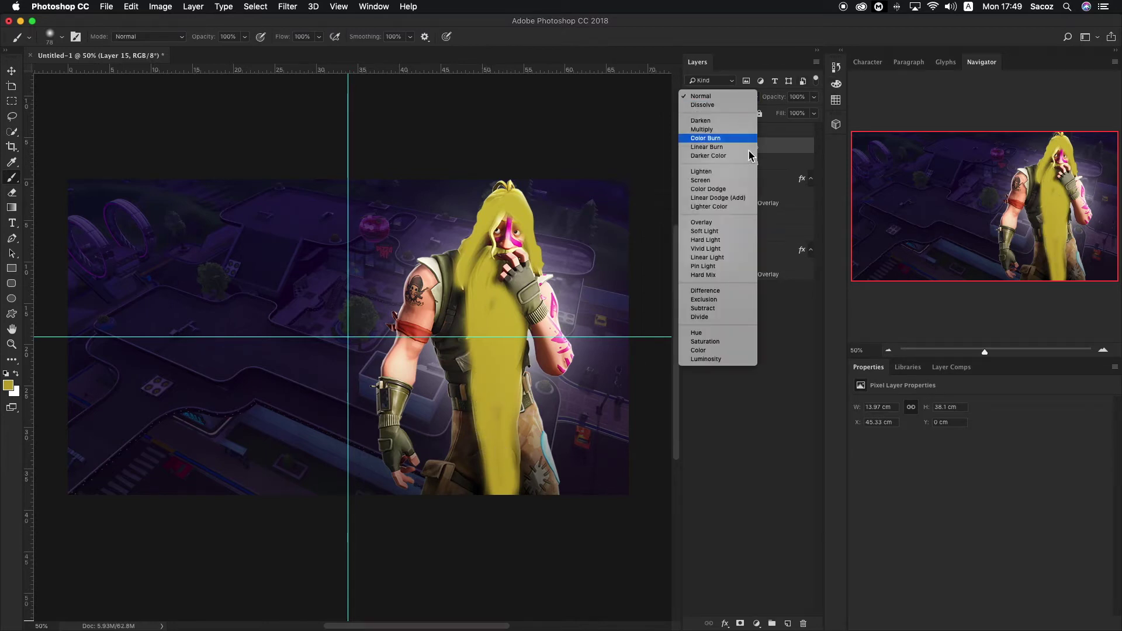
click(726, 222)
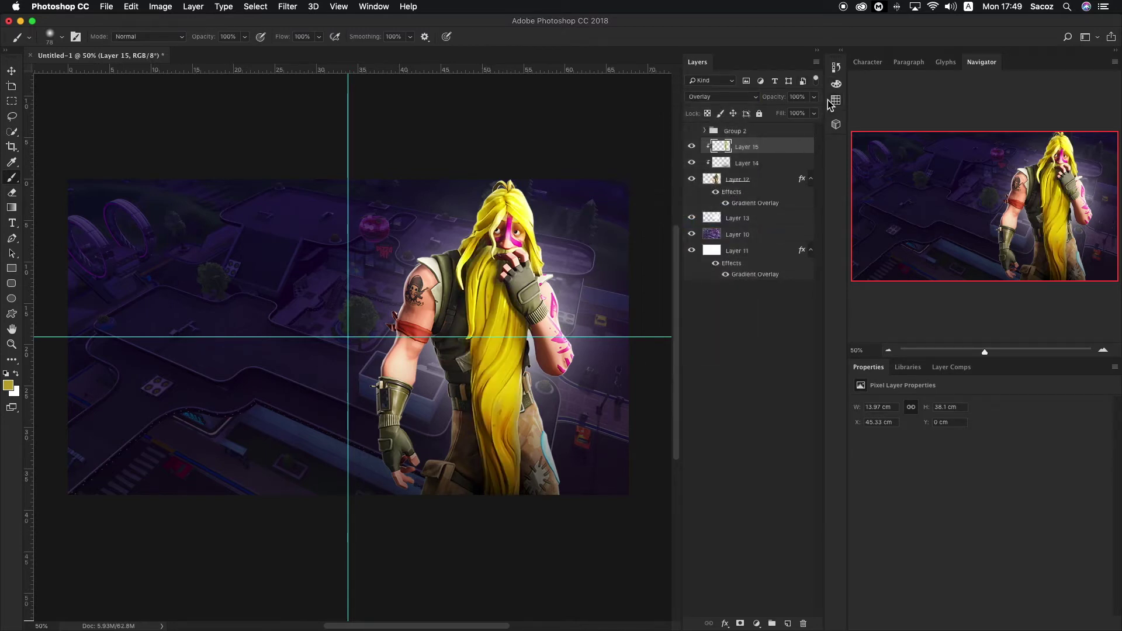
click(812, 113)
click(766, 156)
click(691, 147)
click(692, 146)
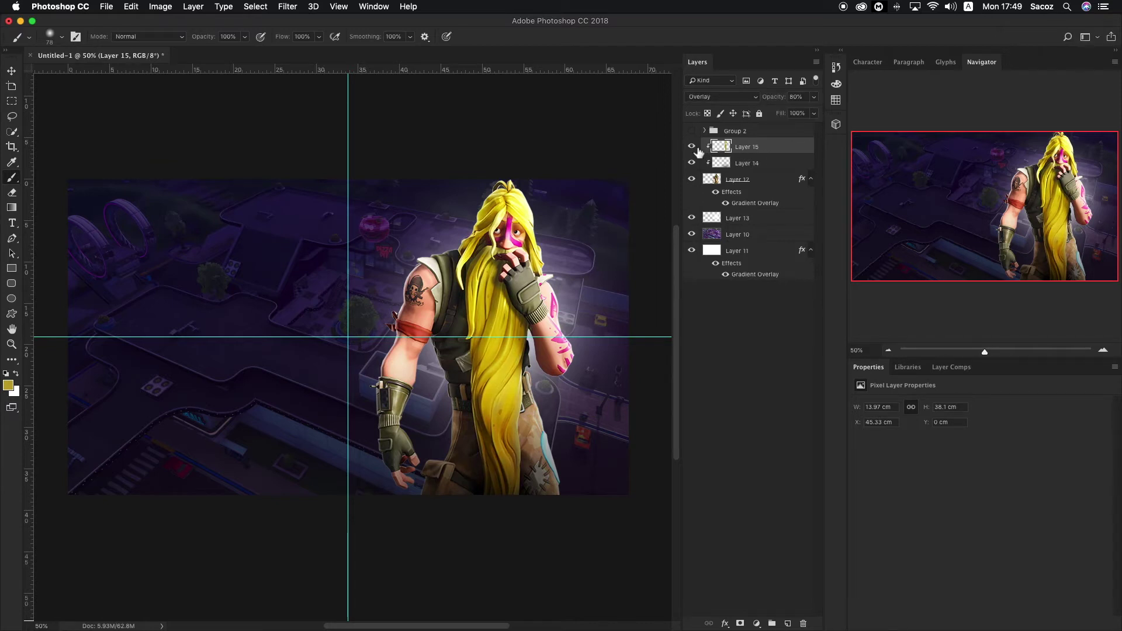
Set the angle of the character layer's Gradient Overlay to 111° and compare the character with and without the effect.
click(740, 206)
double_click(739, 206)
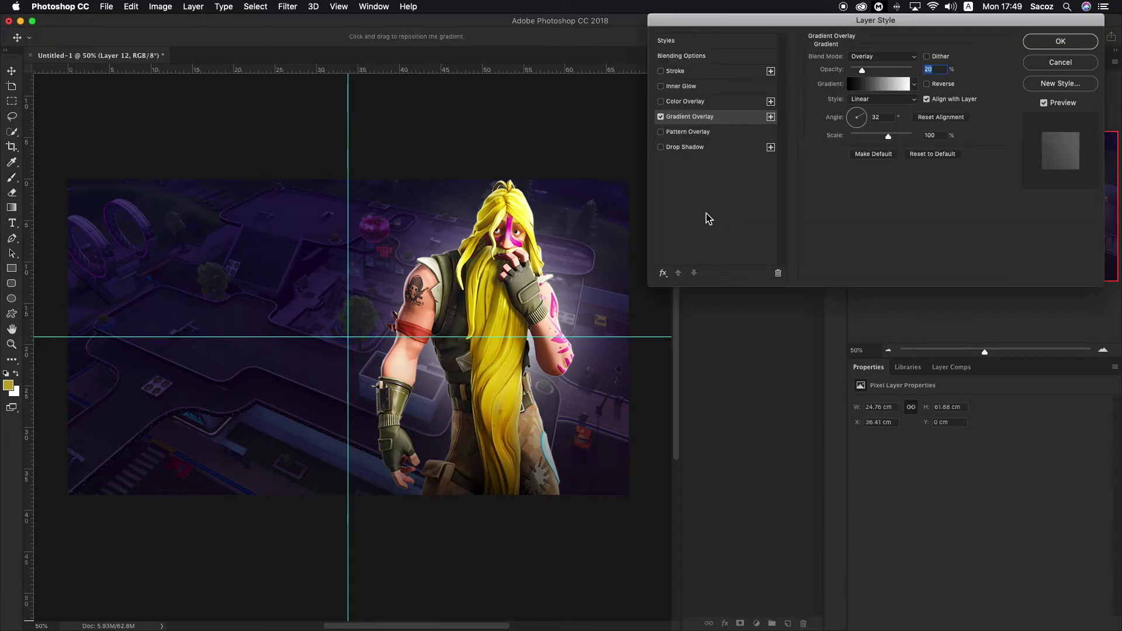
click(882, 92)
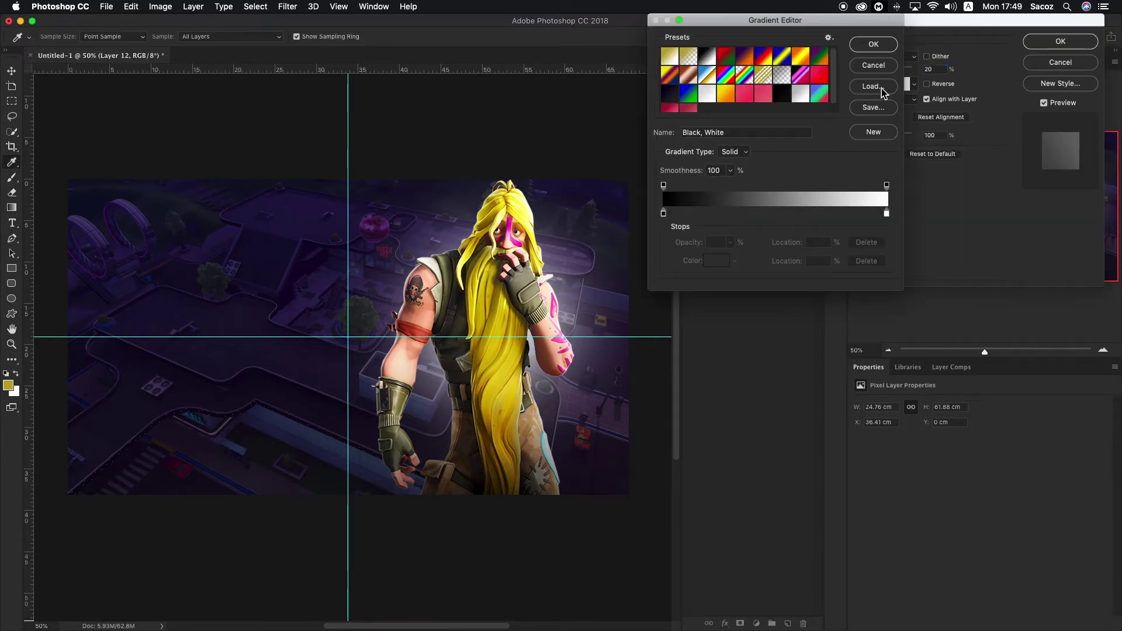
click(873, 45)
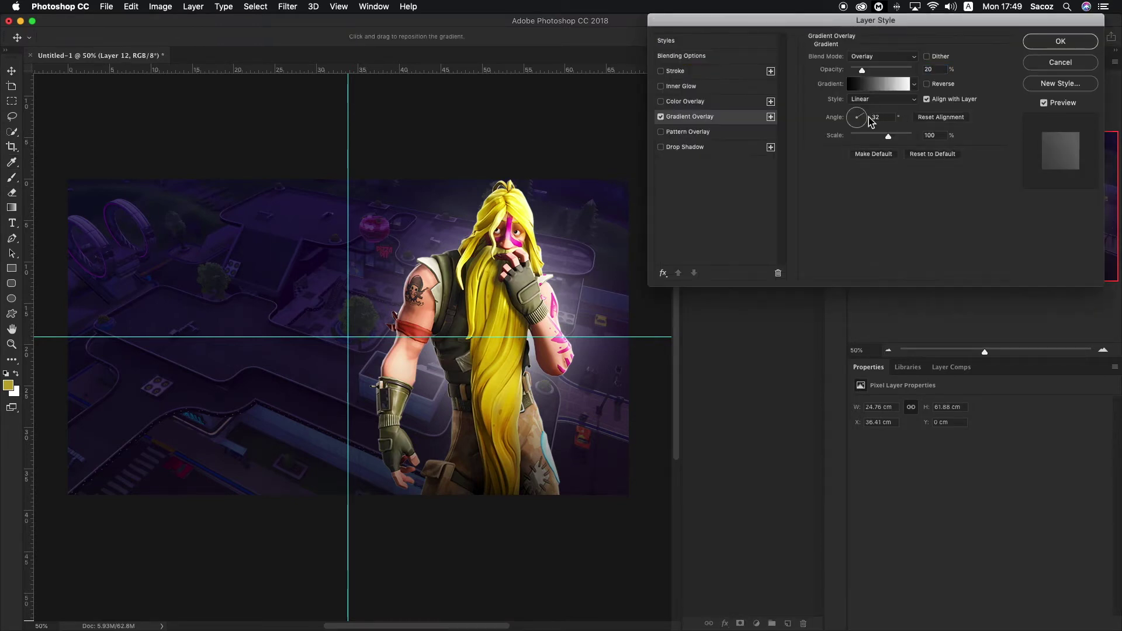
mouse_move(863, 119)
mouse_down()
mouse_move(853, 125)
mouse_move(854, 112)
mouse_up()
drag(531, 415, 437, 489)
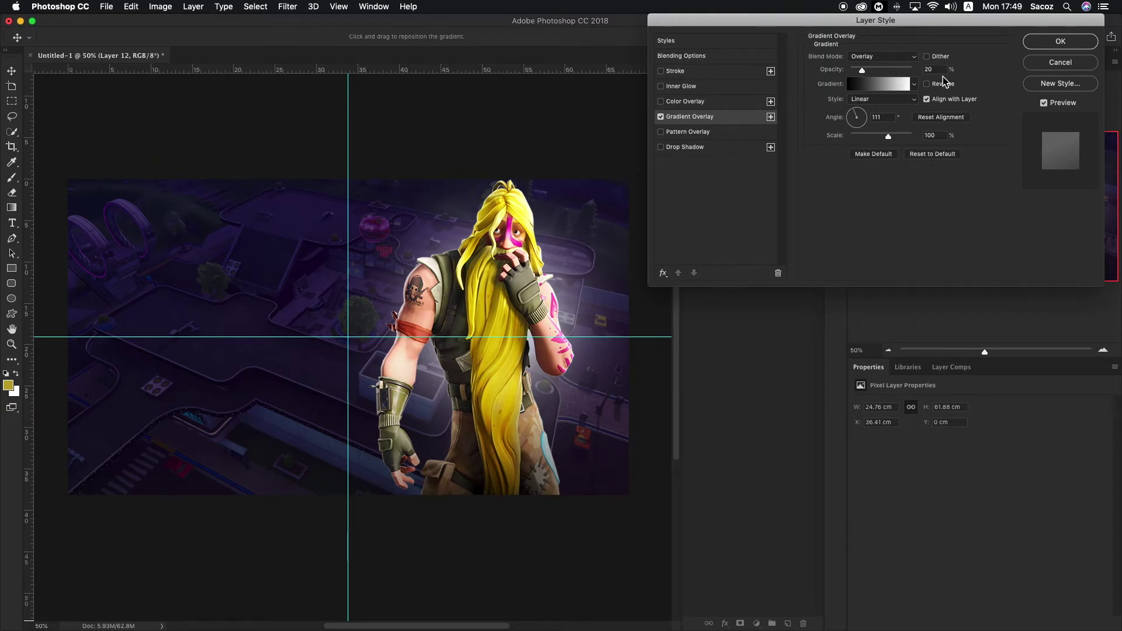
click(660, 116)
click(660, 117)
key(Return)
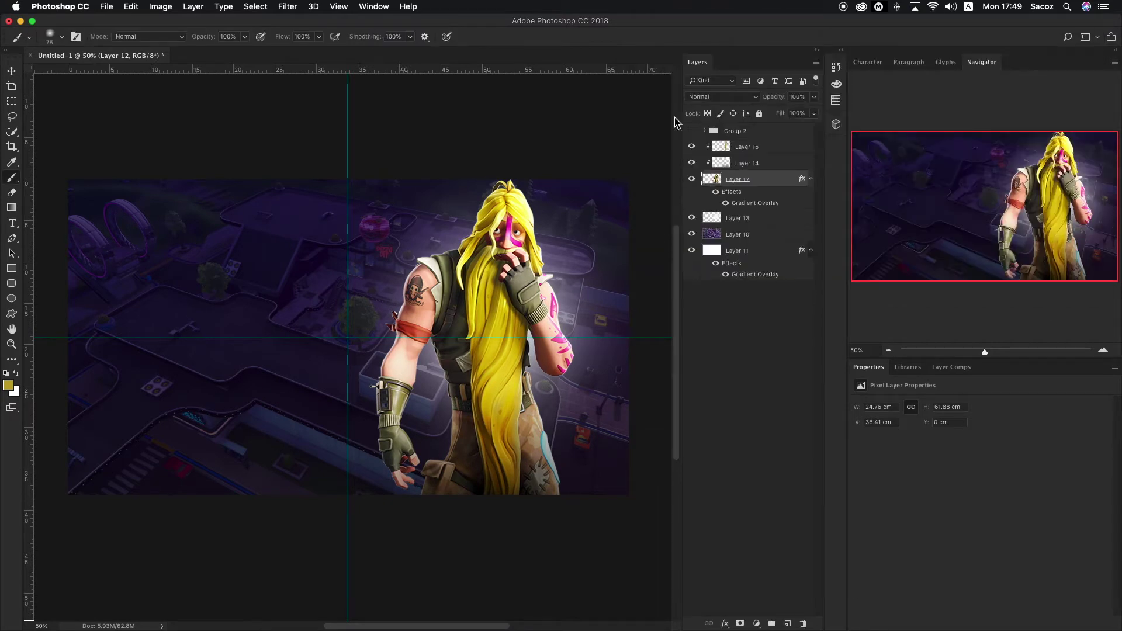
Add an unclipped layer above the yellow hair layer, dab a soft white glow below the red armband and enlarge it to about 6.46 cm.
click(758, 148)
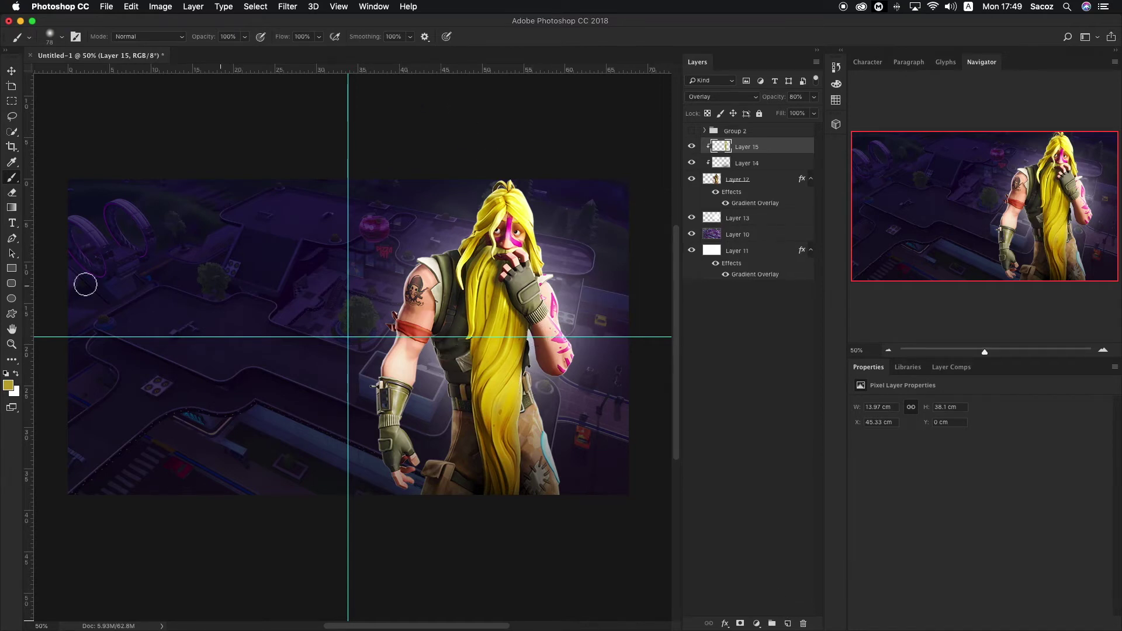
key(x)
click(787, 623)
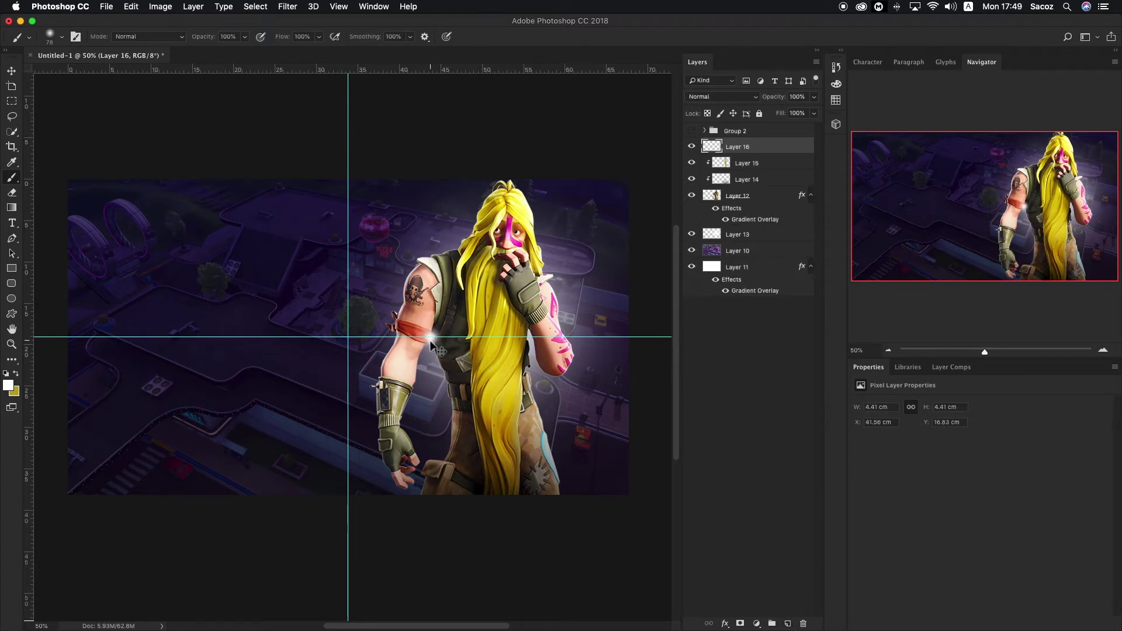
click(433, 344)
key(ctrl+t)
drag(445, 359, 455, 368)
key(Return)
Try to add a second white glow beside the character's raised arm on the same layer.
click(542, 337)
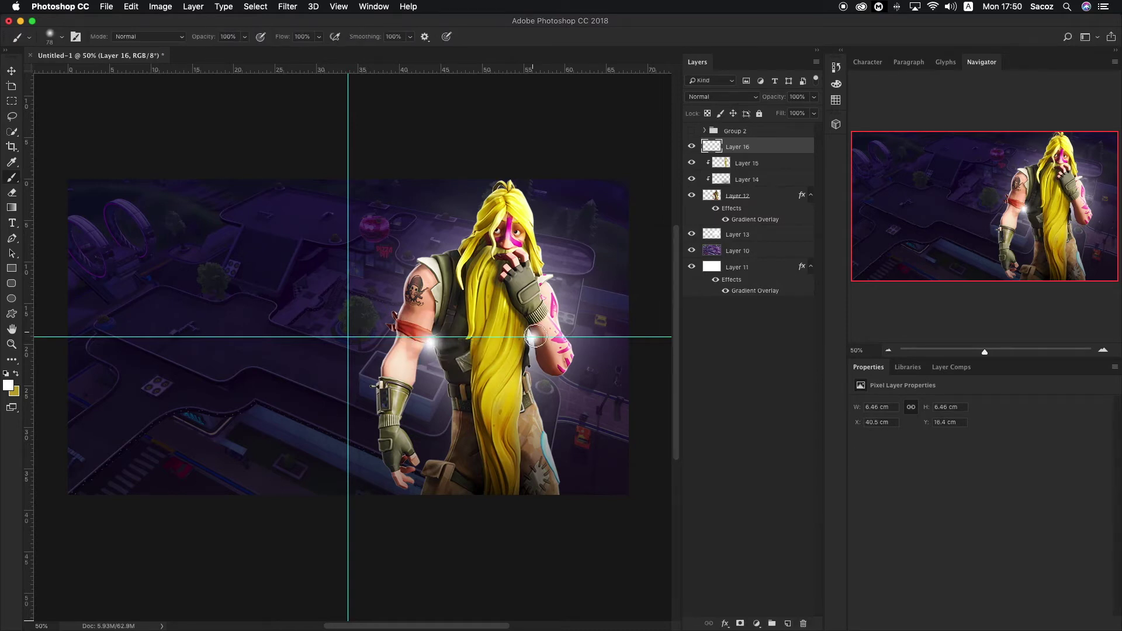
key(ctrl+t)
key(Escape)
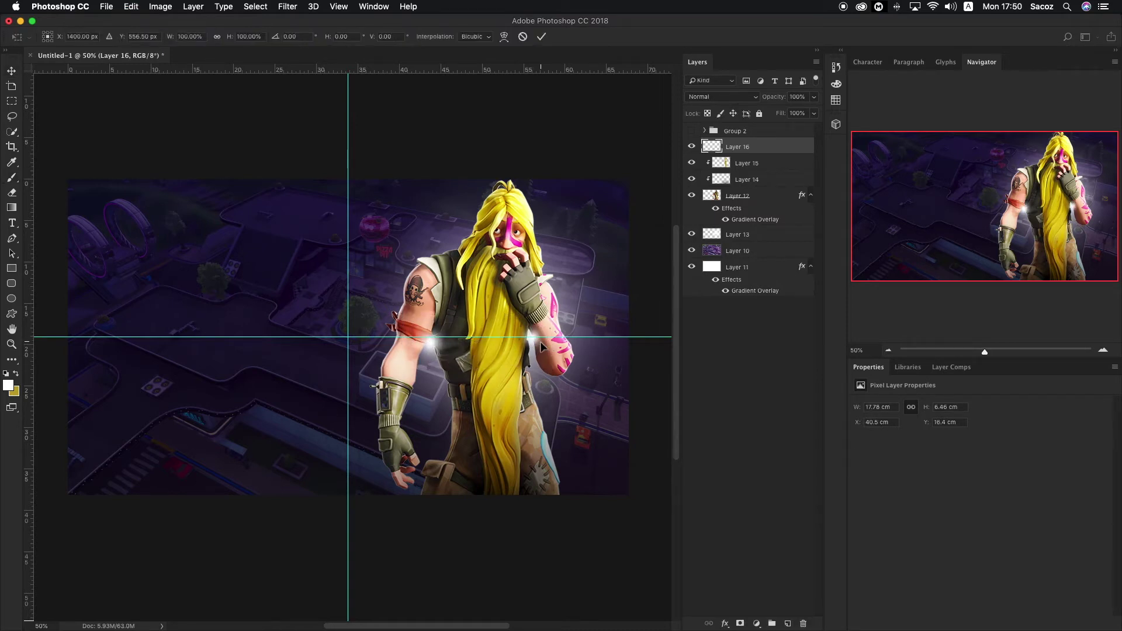
key(v)
key(ctrl+z)
Add a separate unclipped layer above Layer 16 and dab a soft white glow beside the character's raised arm.
click(787, 623)
alt+click(738, 154)
click(781, 169)
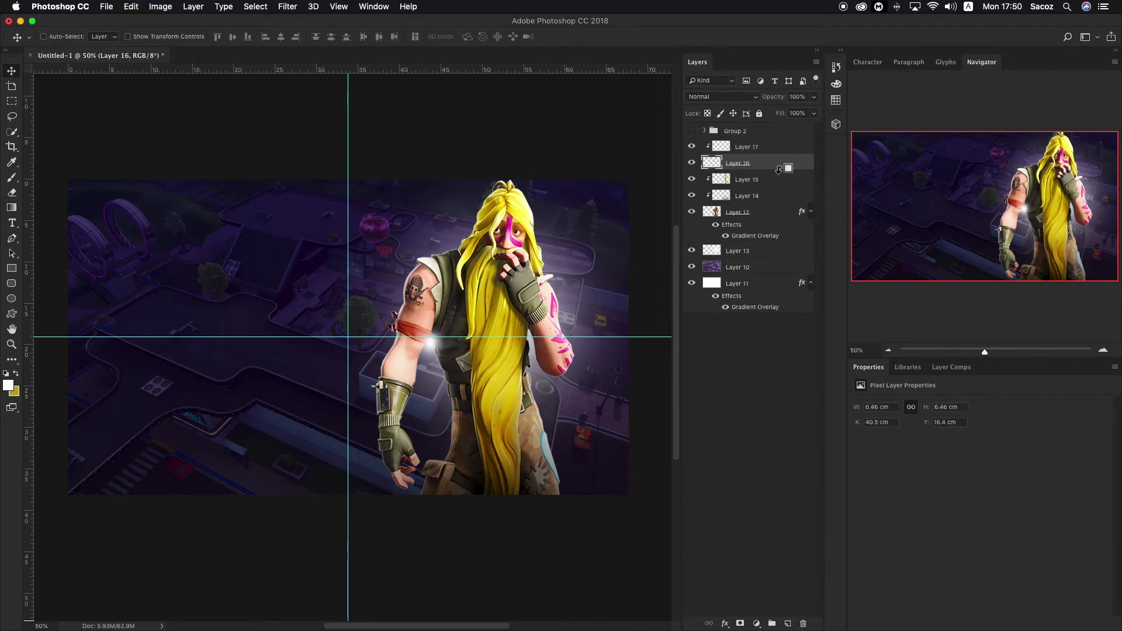
double_click(772, 151)
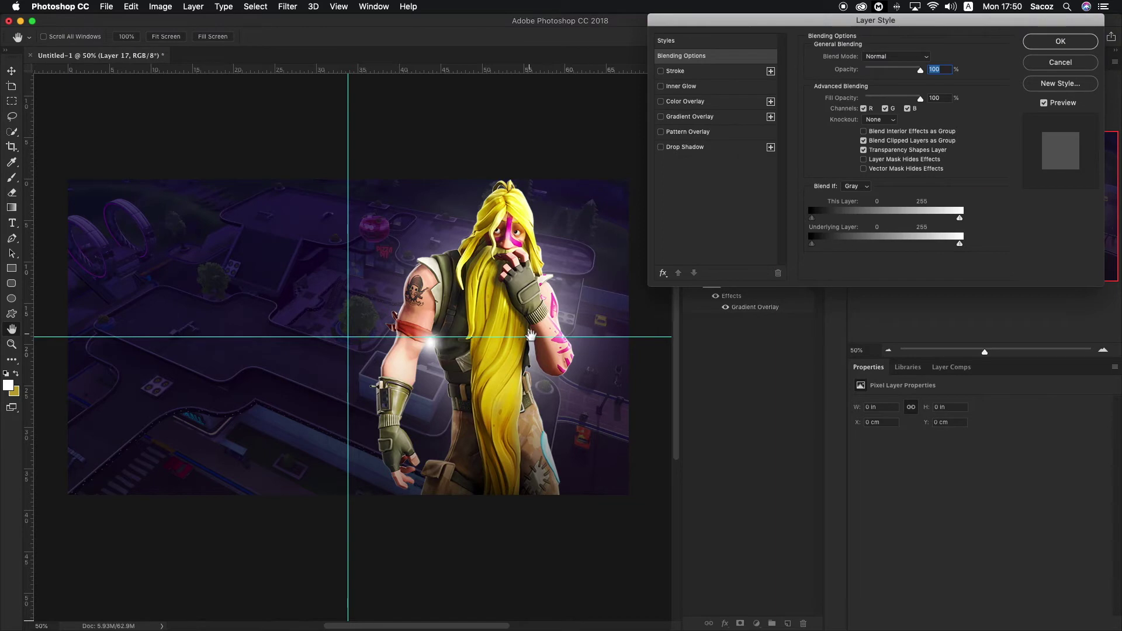
click(1042, 42)
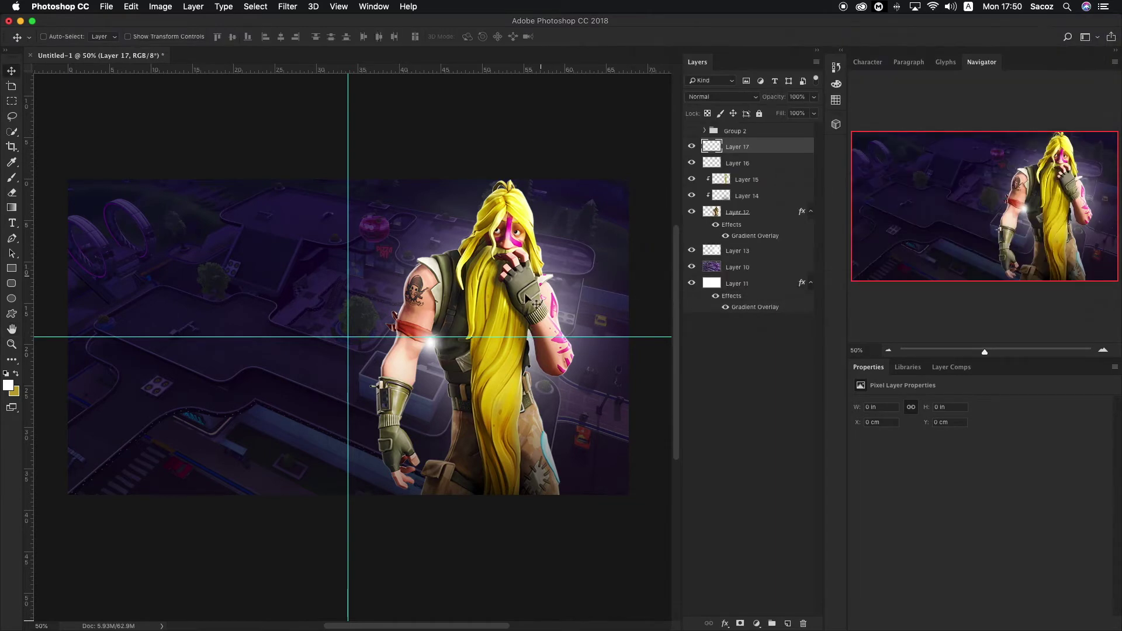
key(b)
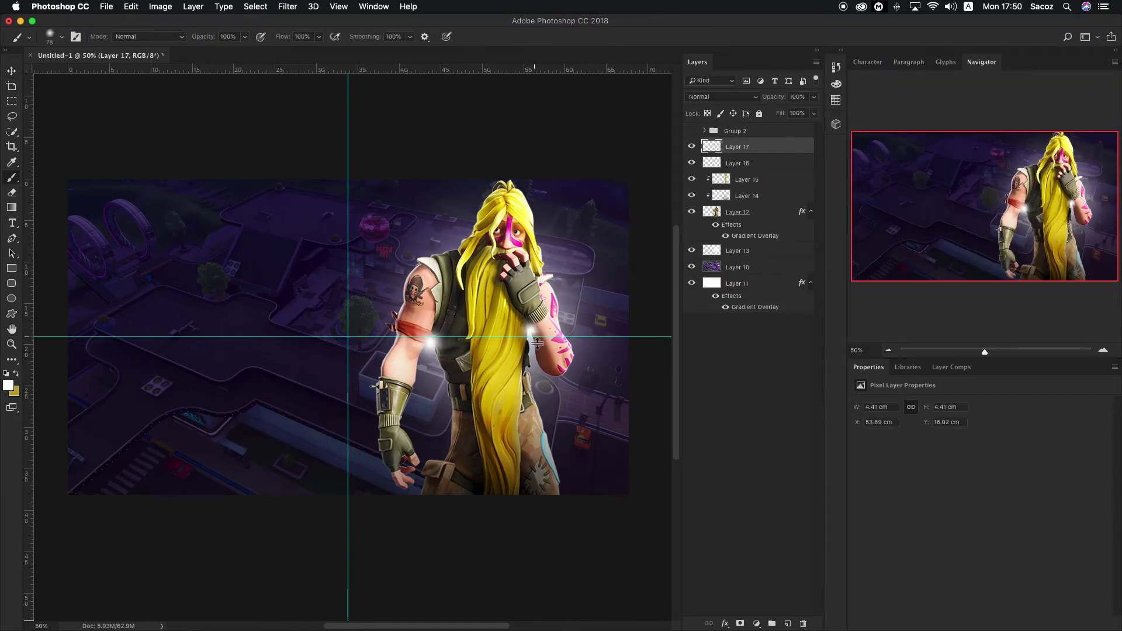
Put Layer 17 in a group and enlarge its white glow beside the raised arm to about 6.03 cm.
key(super+g)
key(super+t)
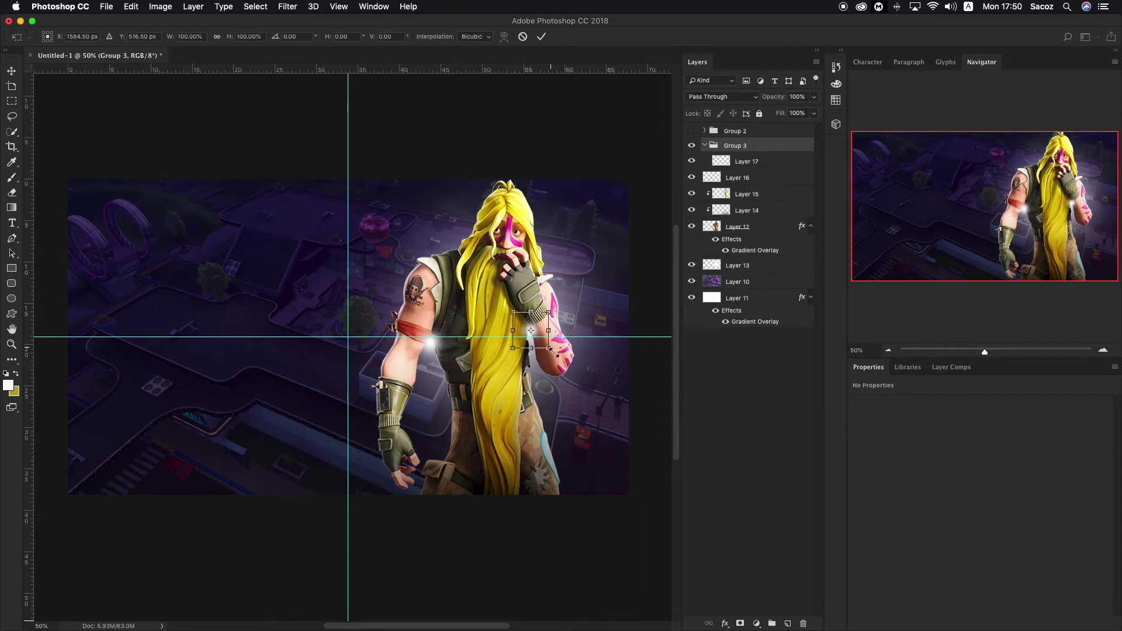
drag(549, 349, 581, 351)
key(Return)
Move Layer 17 out of Group 3, delete the empty group and reselect Layer 17.
drag(736, 159, 723, 139)
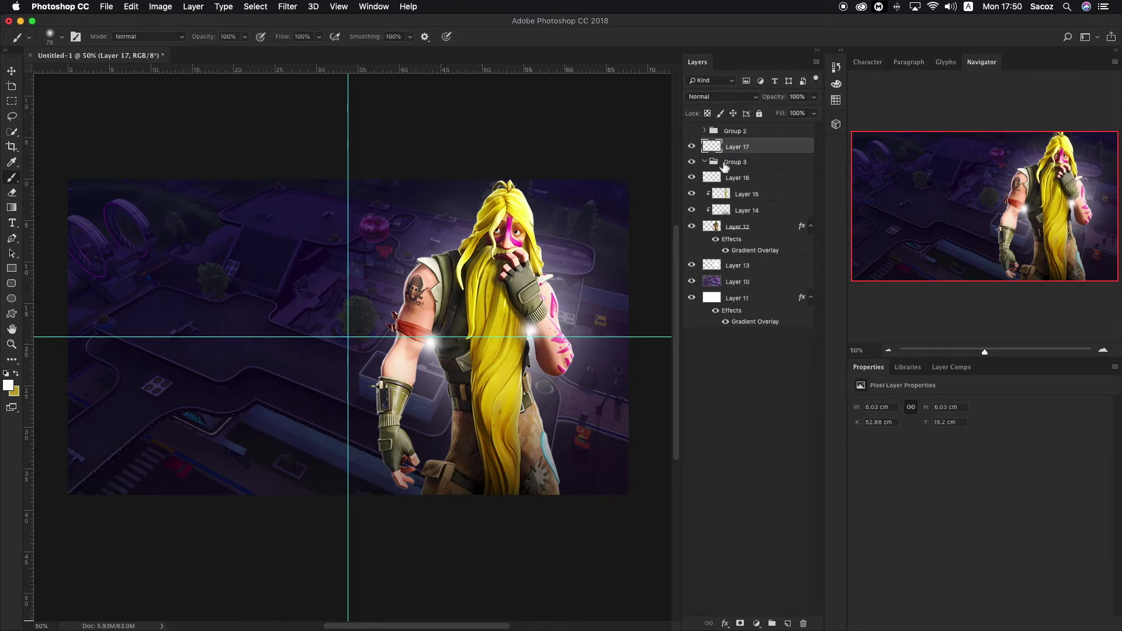
click(724, 166)
key(BackSpace)
click(737, 151)
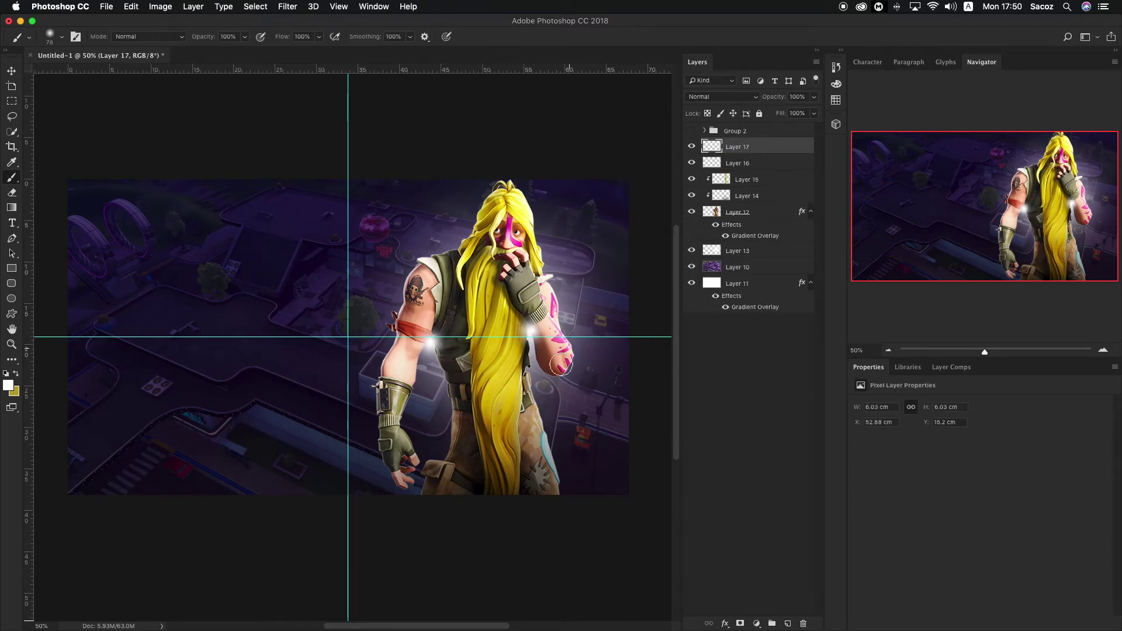
Nudge the white glow beside the raised arm to about X 52.6 cm, Y 15.35 cm.
key(v)
key(Left)
key(Left)
key(Left)
key(Left)
key(Left)
key(Left)
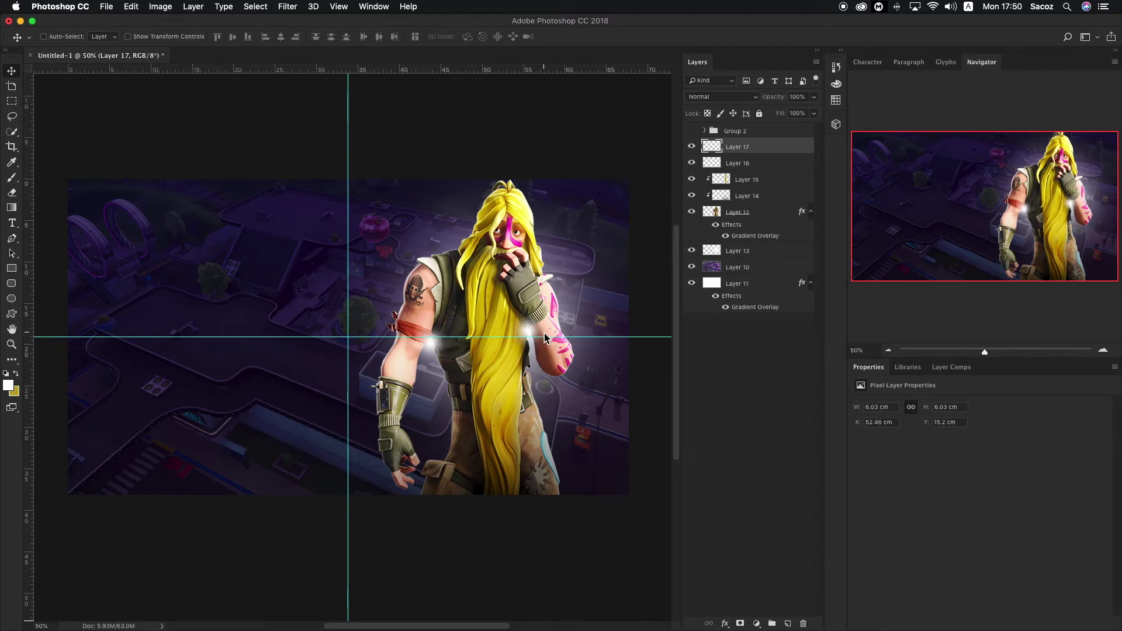
View the whole banner and compare it with Group 2 shown and hidden again.
key(z)
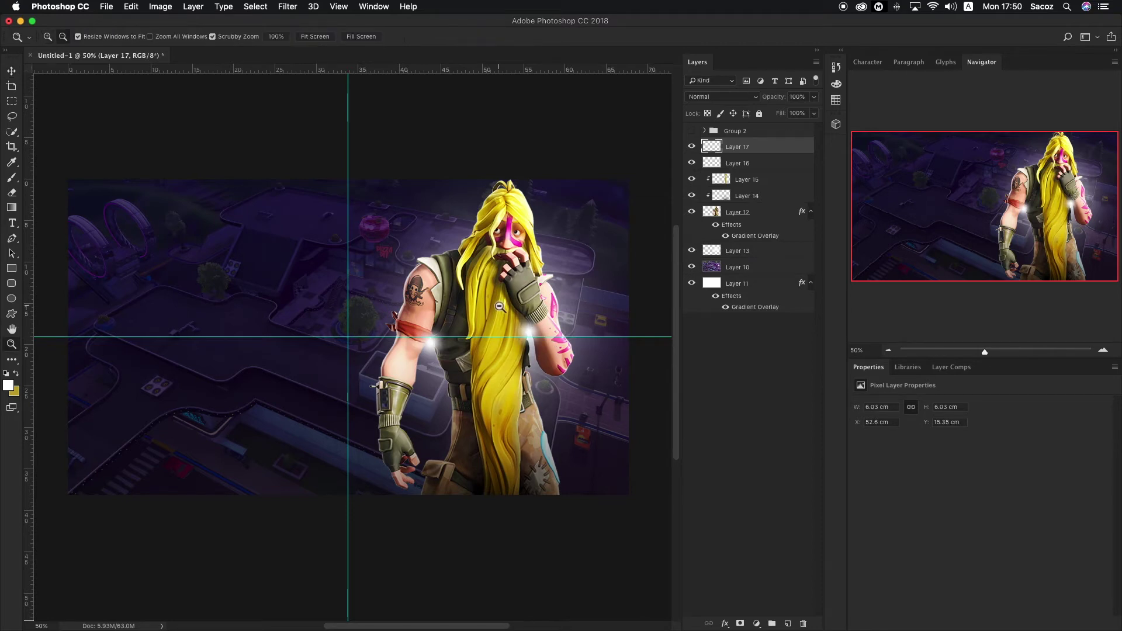
key(super+minus)
scroll(338, 294, left, 4)
scroll(269, 315, down, 2)
scroll(268, 315, right, 5)
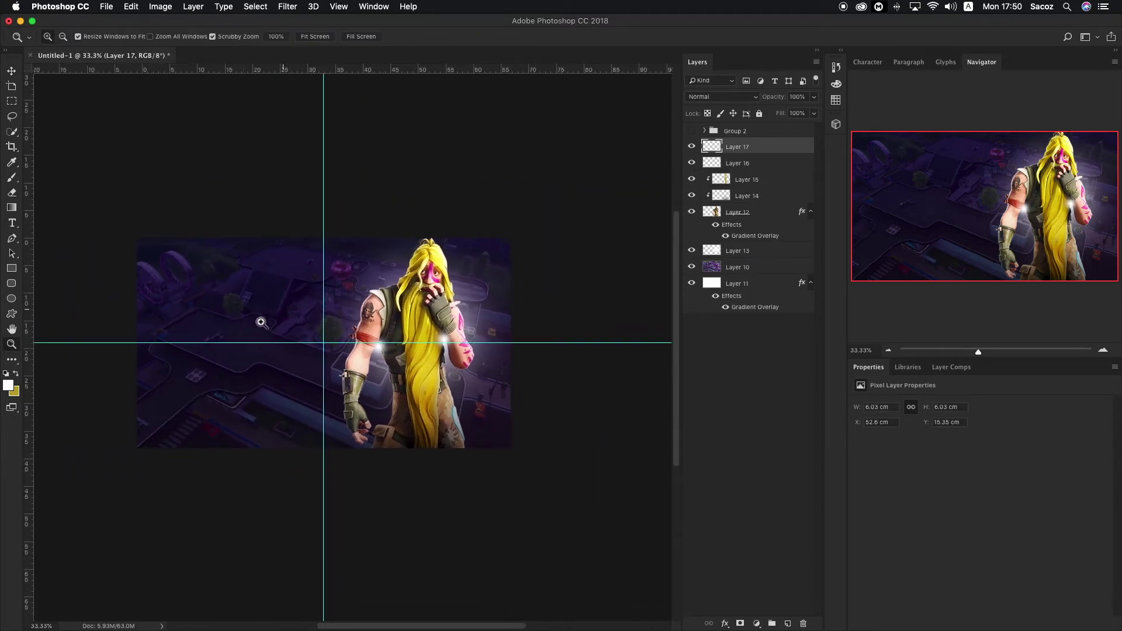
click(171, 338)
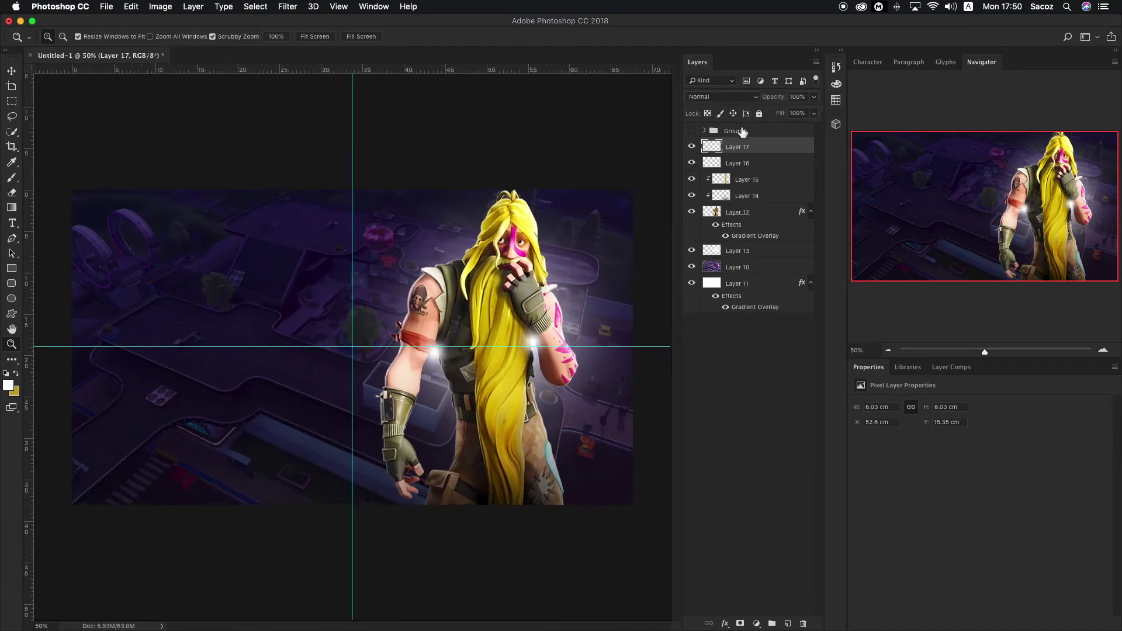
click(694, 131)
click(699, 131)
Add white text STREAM in Burbank Big Condensed Bold over the map left of the character and enlarge it to about 117 pt.
key(t)
click(202, 327)
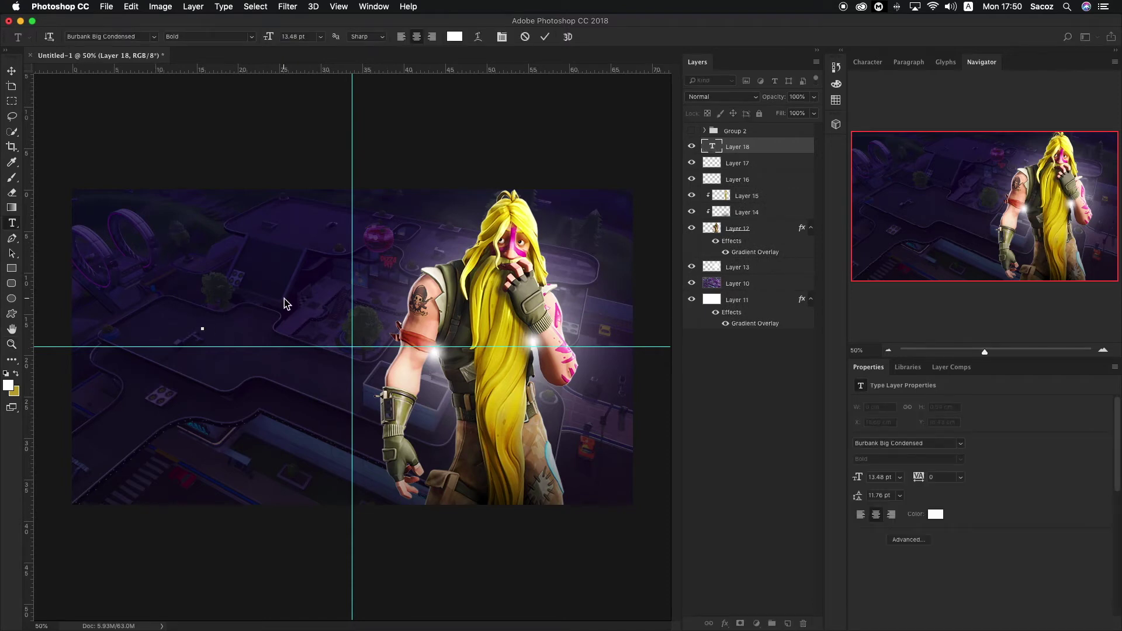
text(STREAM)
key(super+Return)
key(v)
drag(208, 329, 240, 332)
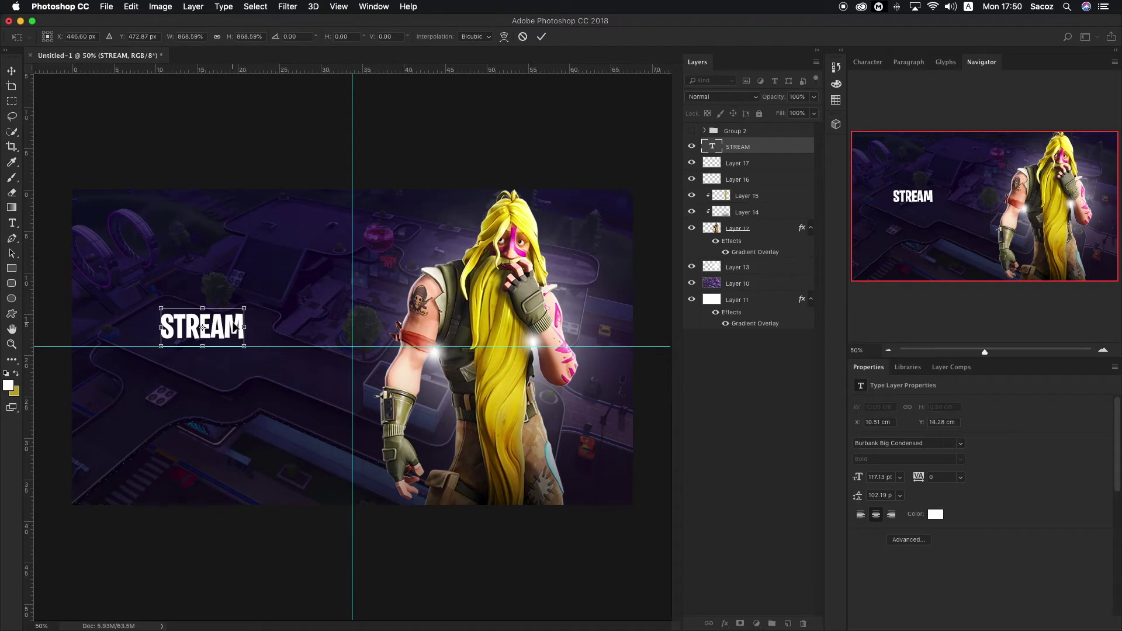
key(Return)
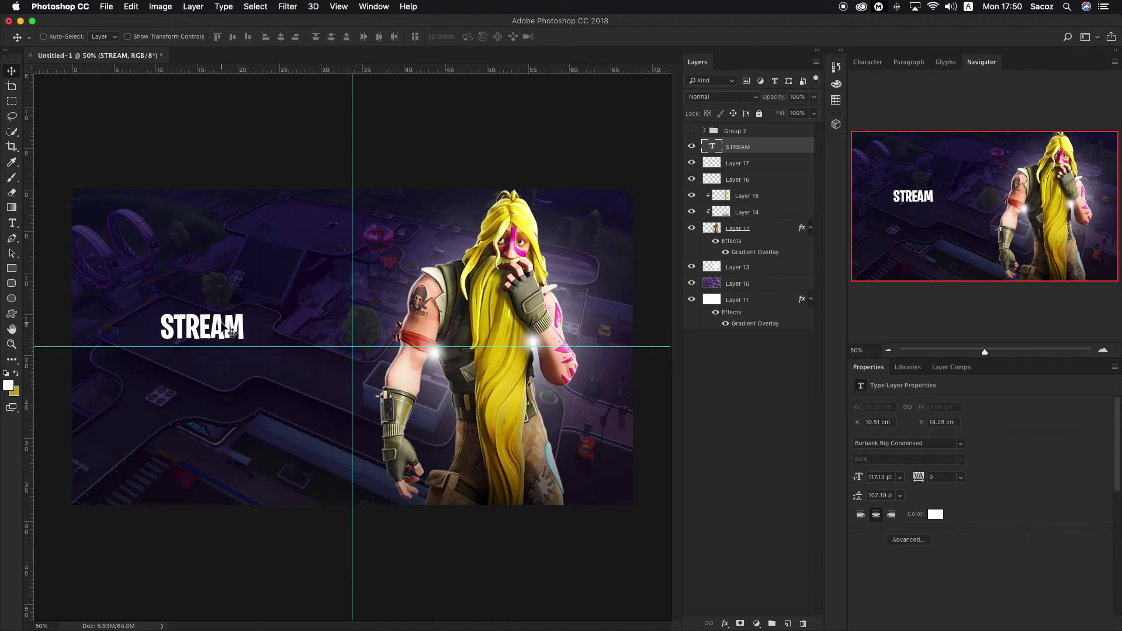
Duplicate the STREAM text directly below the original and enlarge the copy to about 250 pt.
drag(230, 331, 291, 407)
key(super+t)
drag(264, 368, 264, 379)
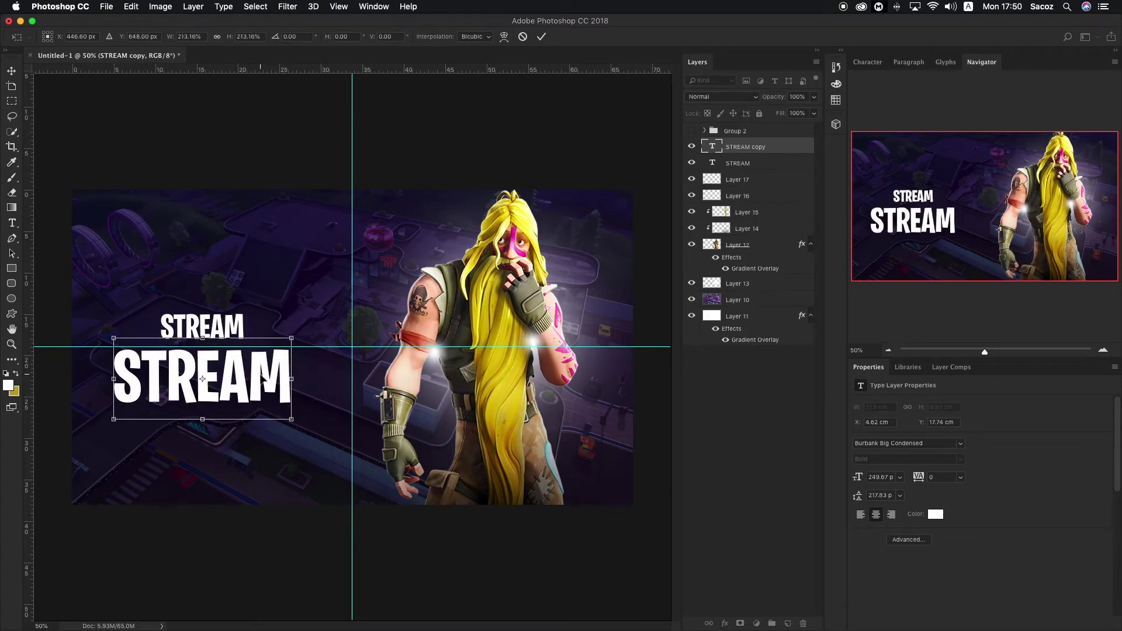
key(Return)
Change the wording of the larger lower text to OFFLINE.
double_click(259, 365)
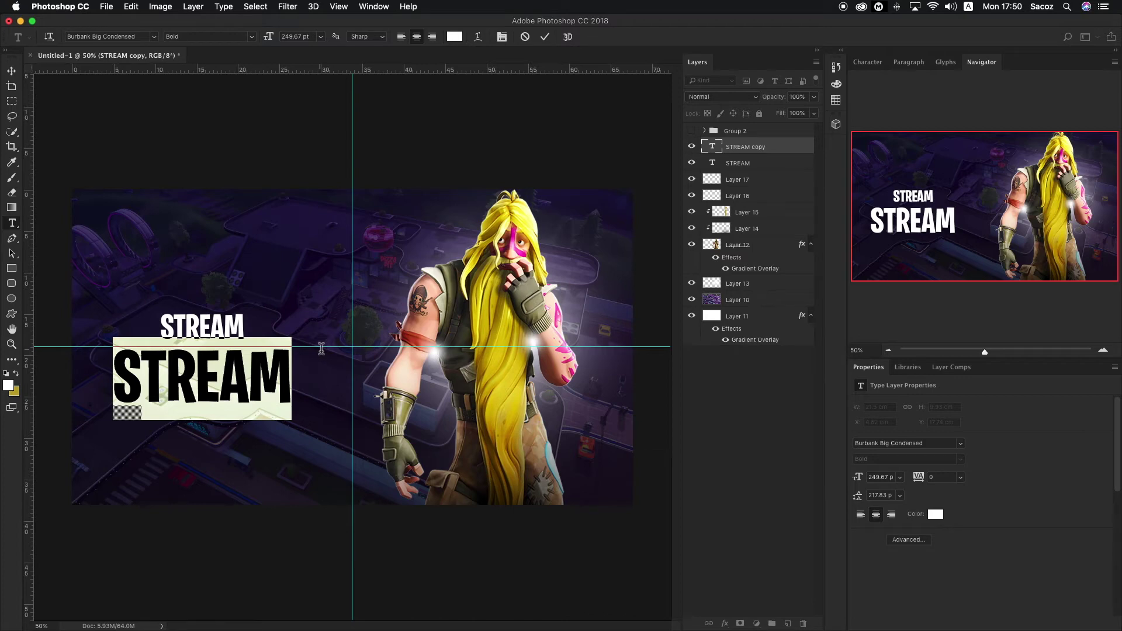
text(OFFLINE)
click(11, 70)
Scale the STREAM and OFFLINE text layers together to about 20.75 × 10.98 cm.
shift+click(745, 166)
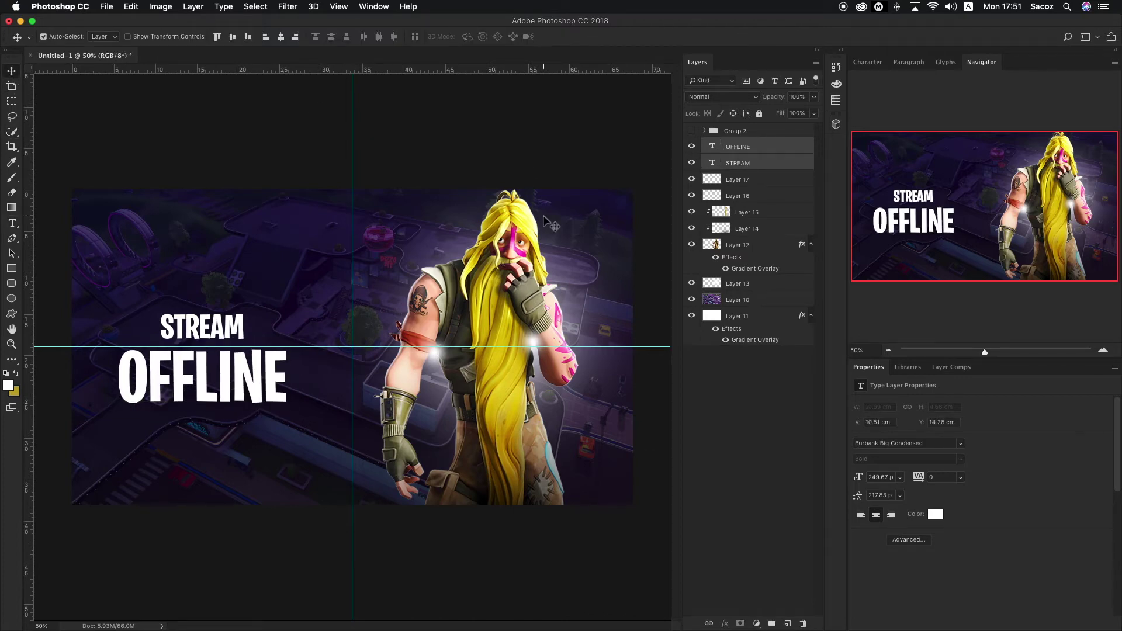
key(super+t)
mouse_move(288, 402)
mouse_down()
mouse_move(266, 390)
mouse_move(293, 399)
mouse_up()
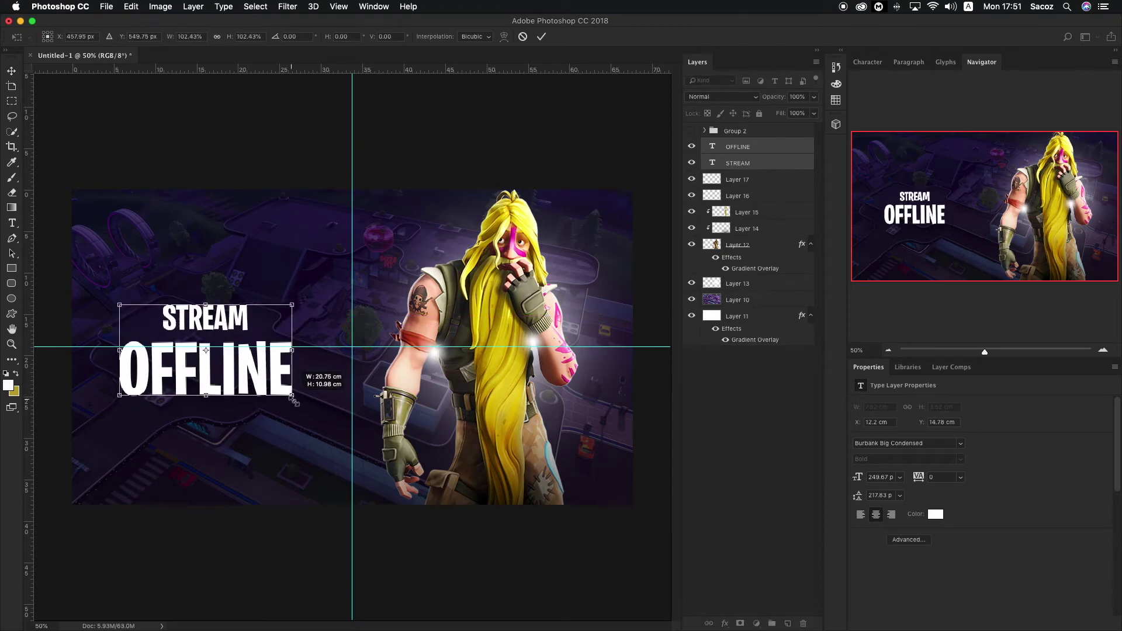
key(Return)
Apply the saved light grey layer style with Inner Glow and Gradient Overlay to the STREAM text.
click(774, 167)
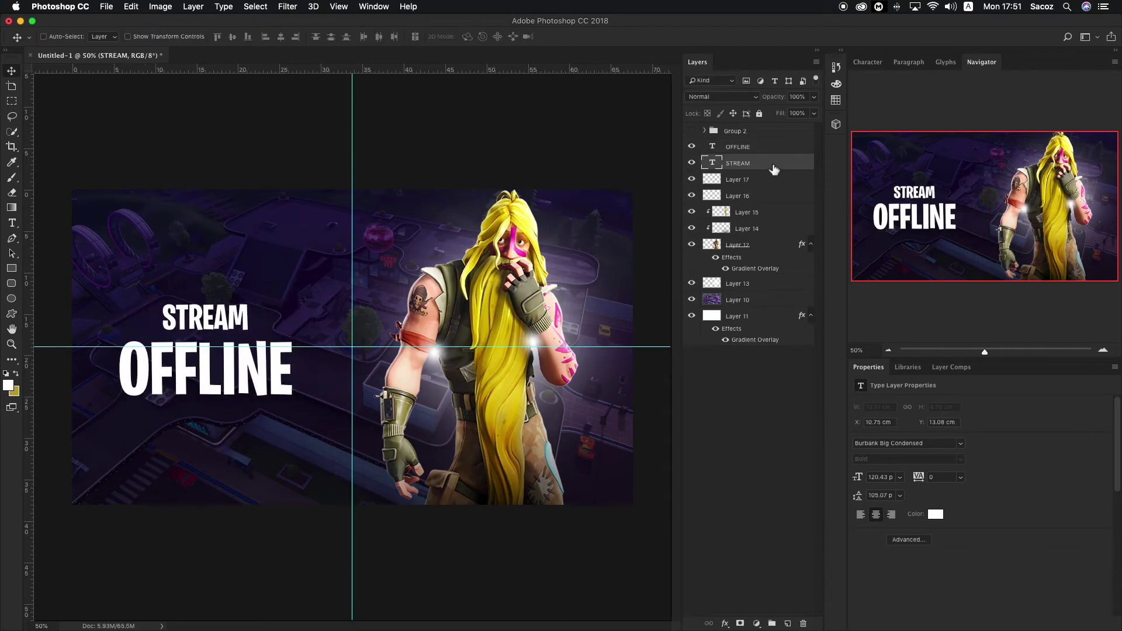
double_click(774, 167)
click(687, 42)
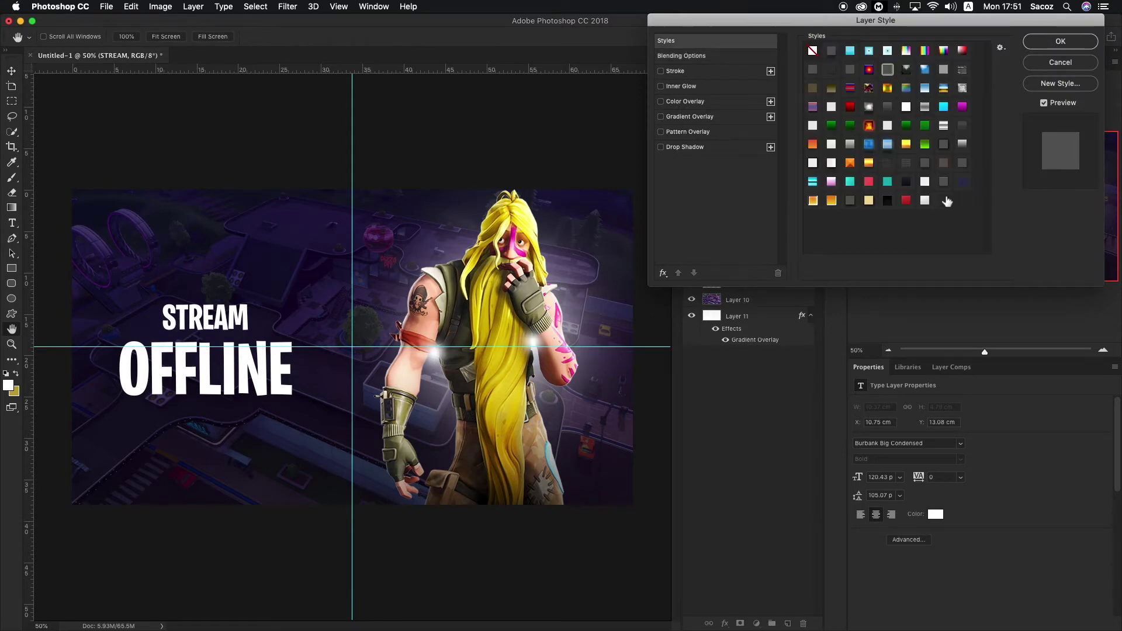
click(923, 201)
key(Return)
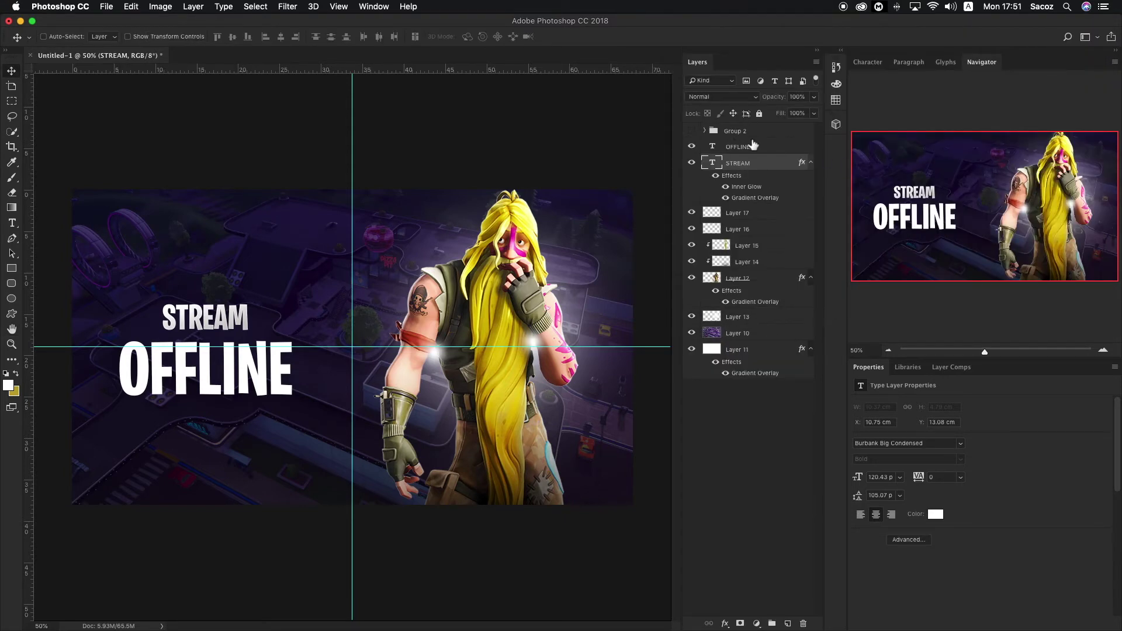
Give the OFFLINE text the same light grey preset style with Inner Glow and Gradient Overlay.
click(782, 149)
double_click(777, 147)
click(713, 41)
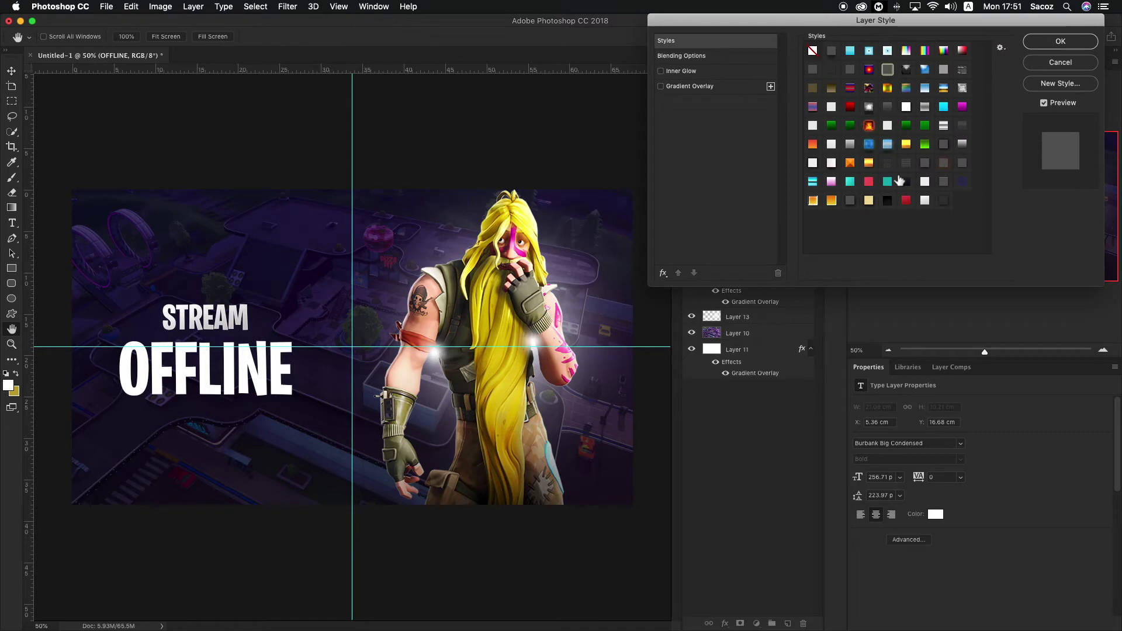
click(924, 201)
key(Return)
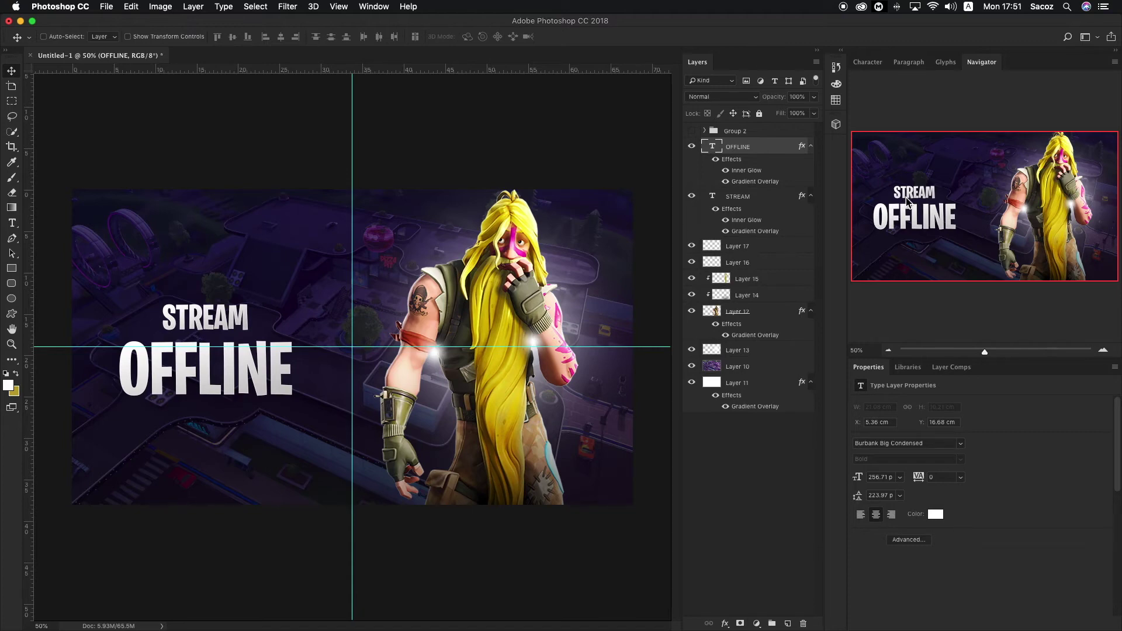
Move both text layers together about 1.02 cm right and 0.34 cm up, centred on the horizontal guide.
shift+click(738, 196)
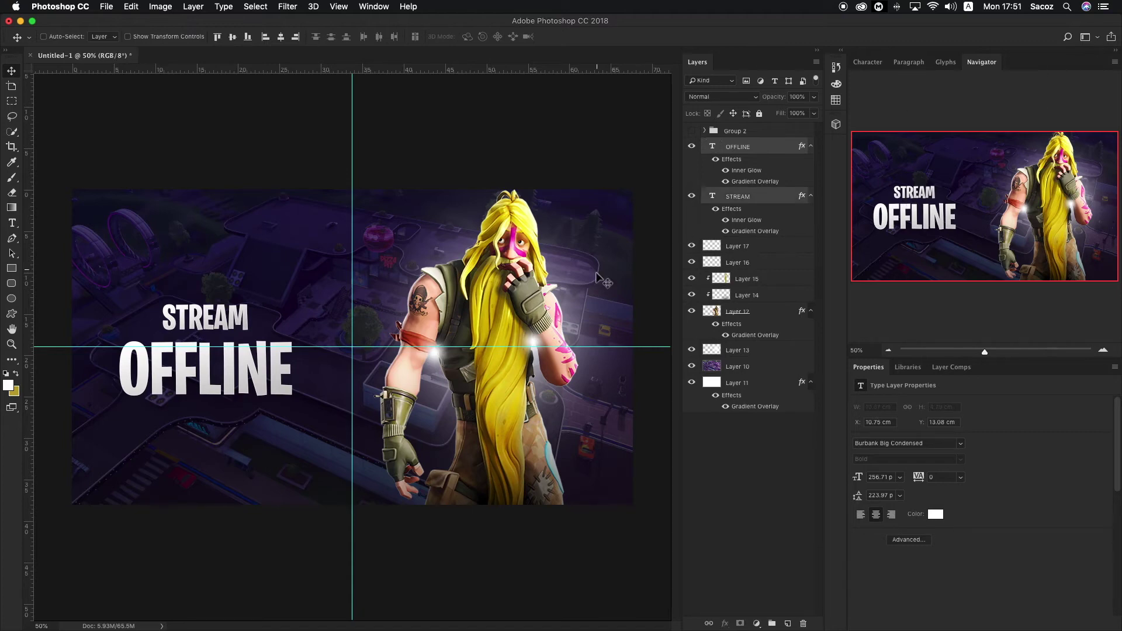
key(super+t)
drag(258, 368, 268, 366)
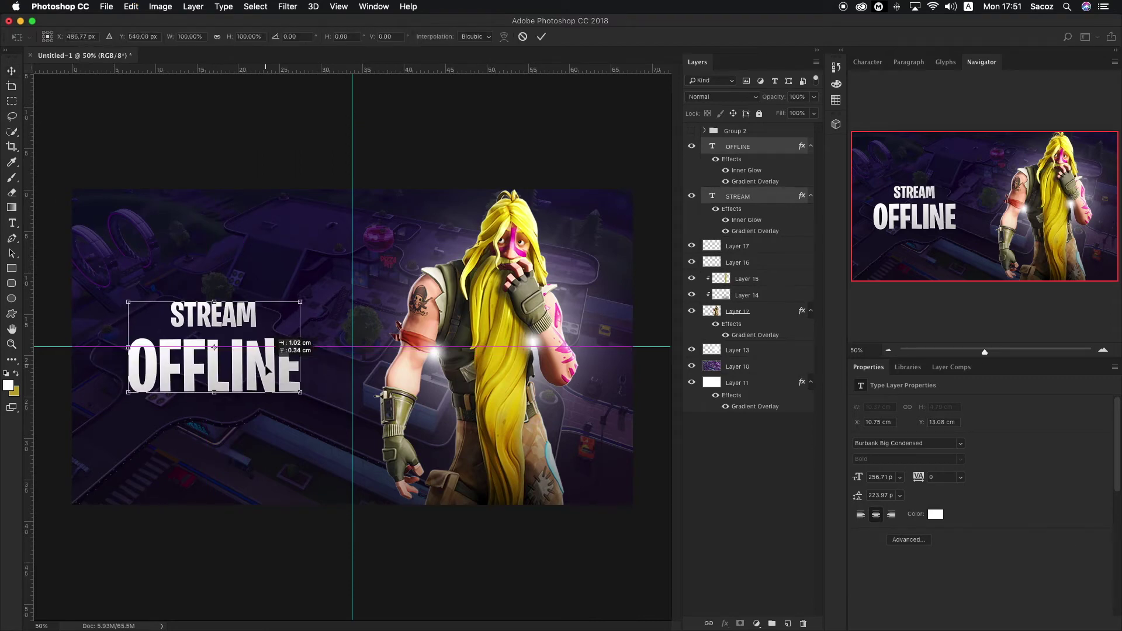
key(Return)
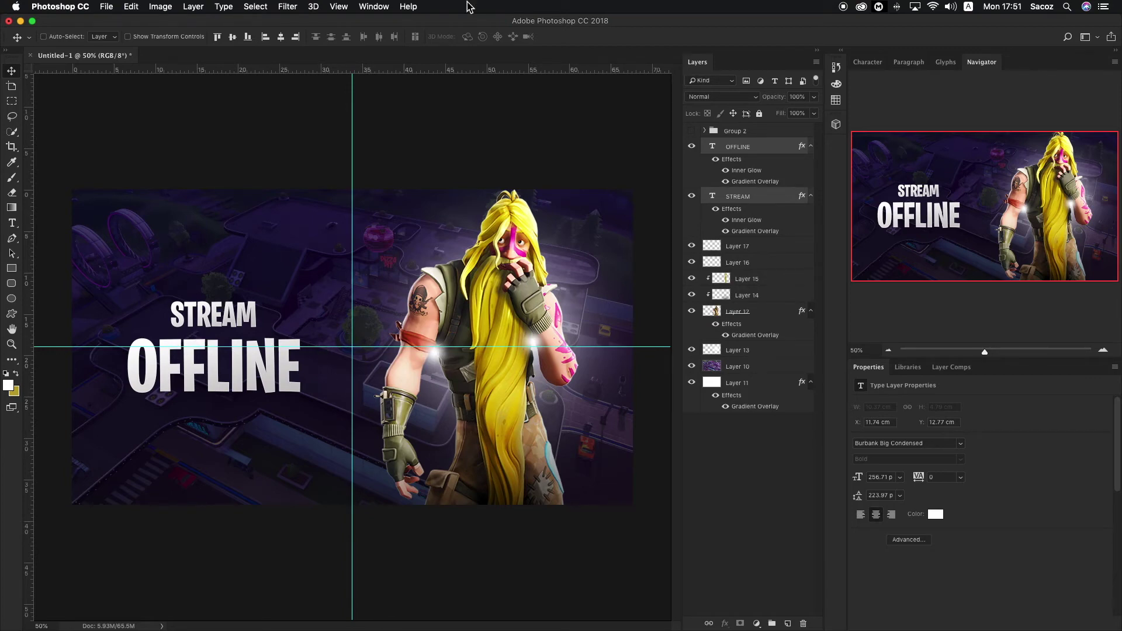
Add a layer above OFFLINE and dab a soft white glow in the banner's lower-left corner with a 492 px brush.
click(773, 153)
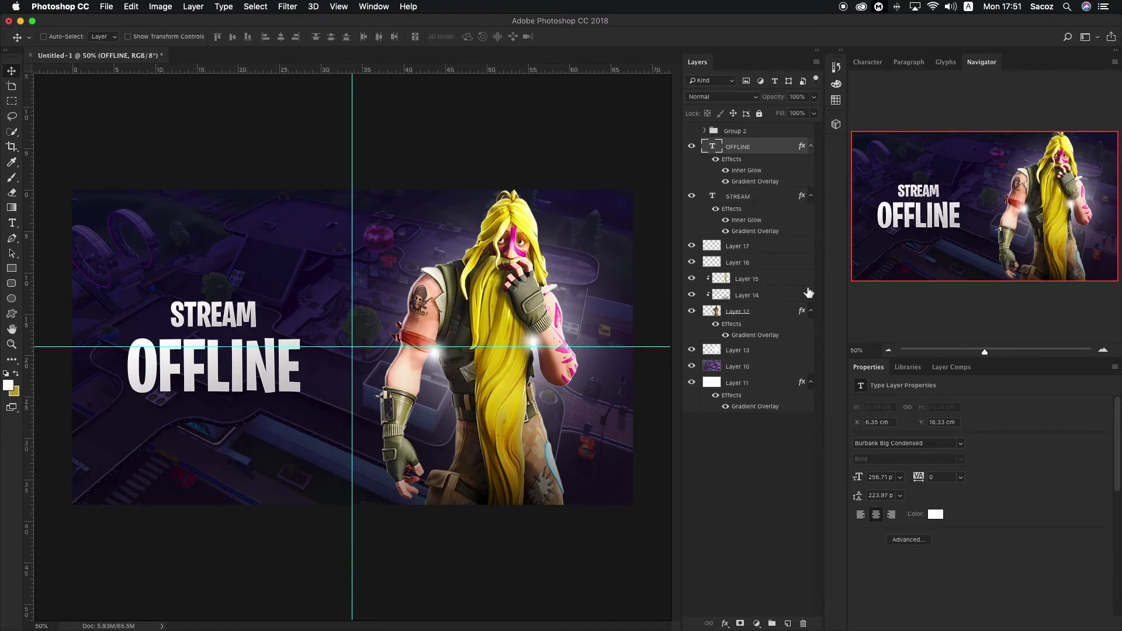
click(787, 623)
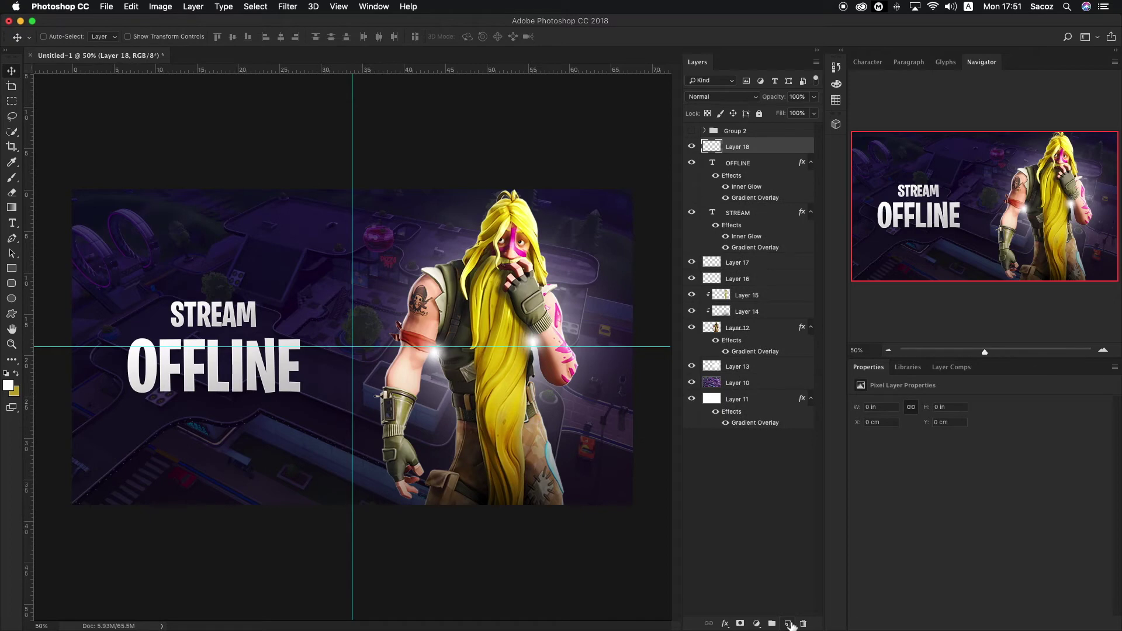
key(b)
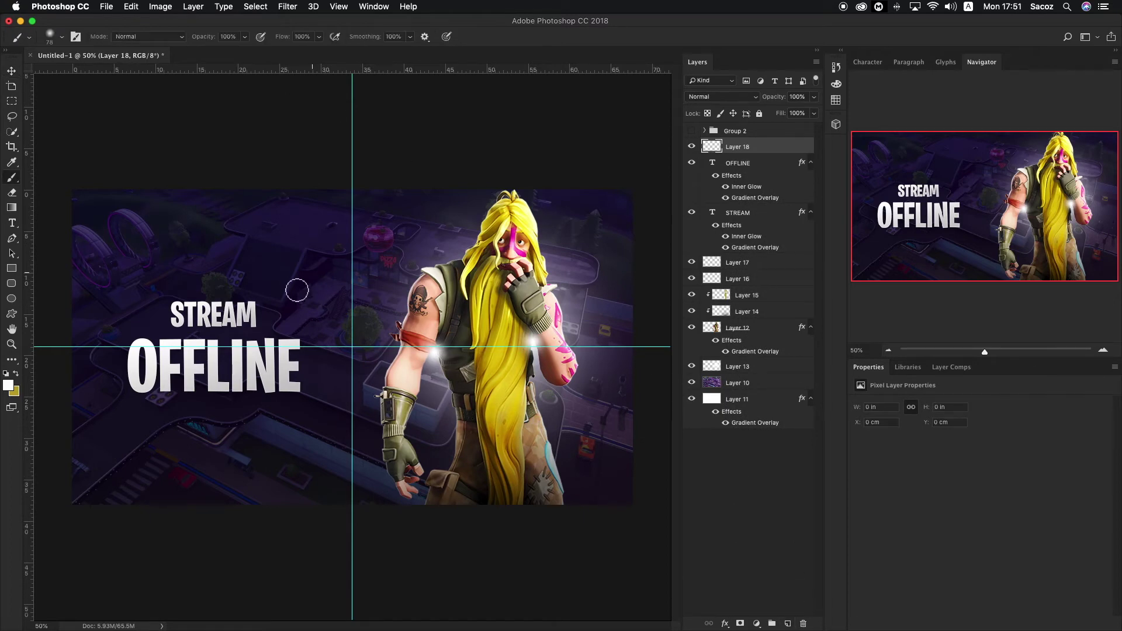
click(63, 37)
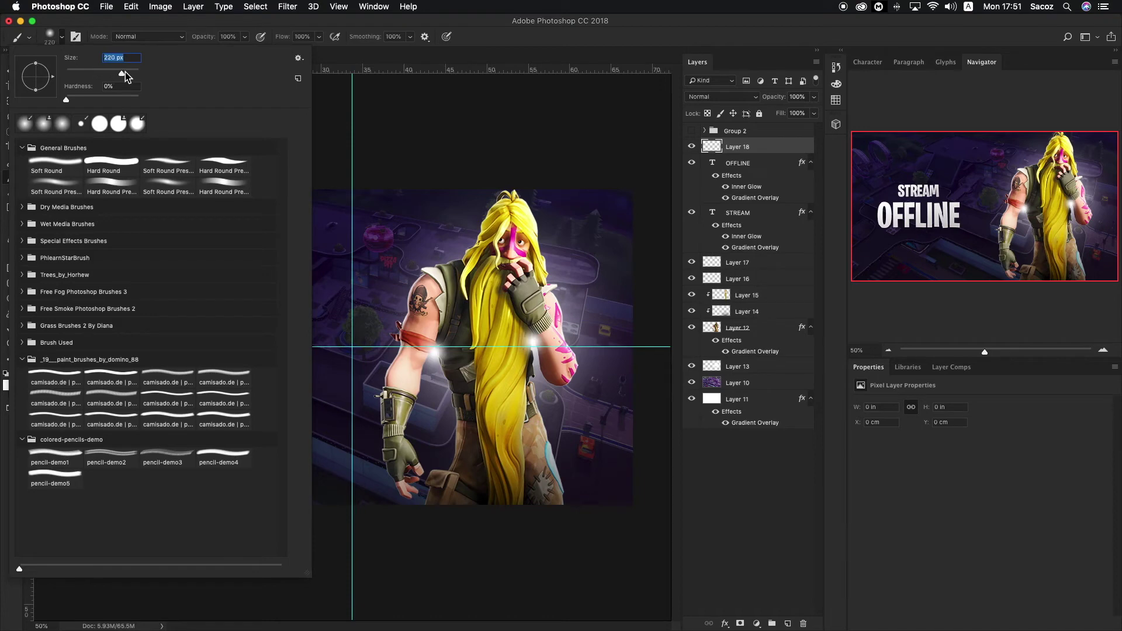
drag(127, 72, 132, 73)
key(Return)
click(108, 485)
Enlarge the lower-left white glow to about 46.57 × 43.11 cm and set its layer opacity to 71%.
key(v)
key(super+t)
drag(221, 504, 327, 596)
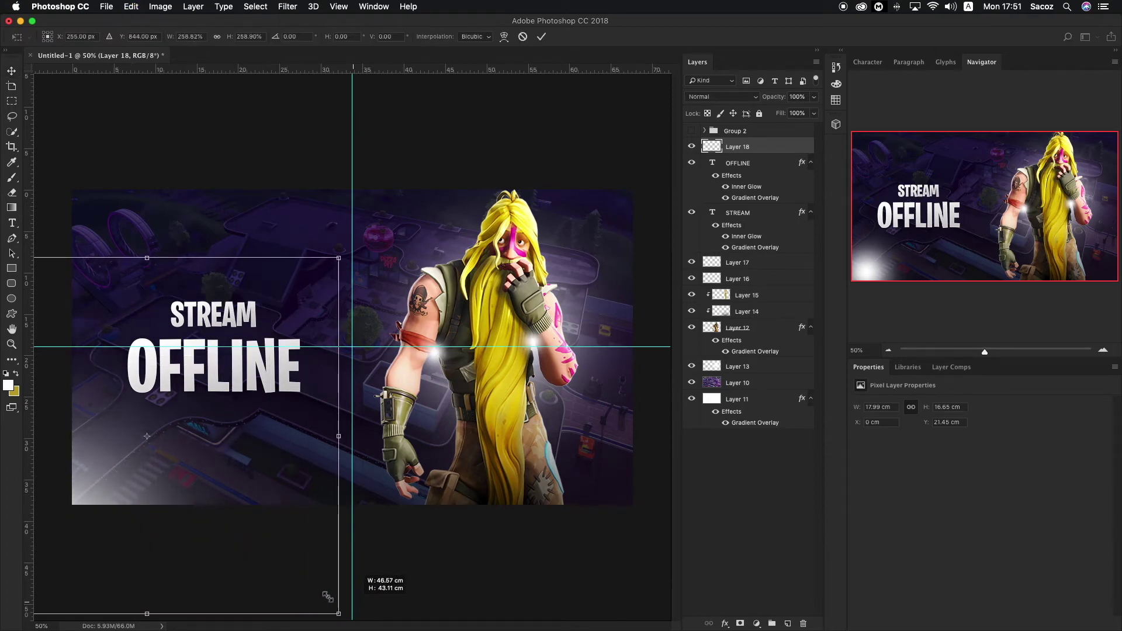
key(Return)
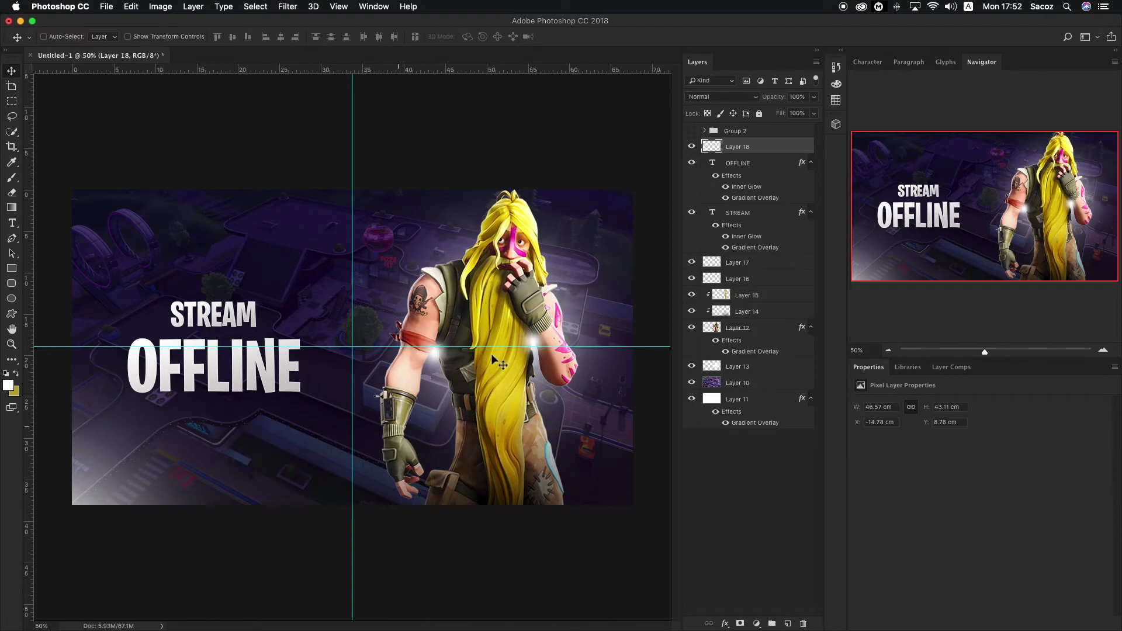
drag(813, 110, 798, 110)
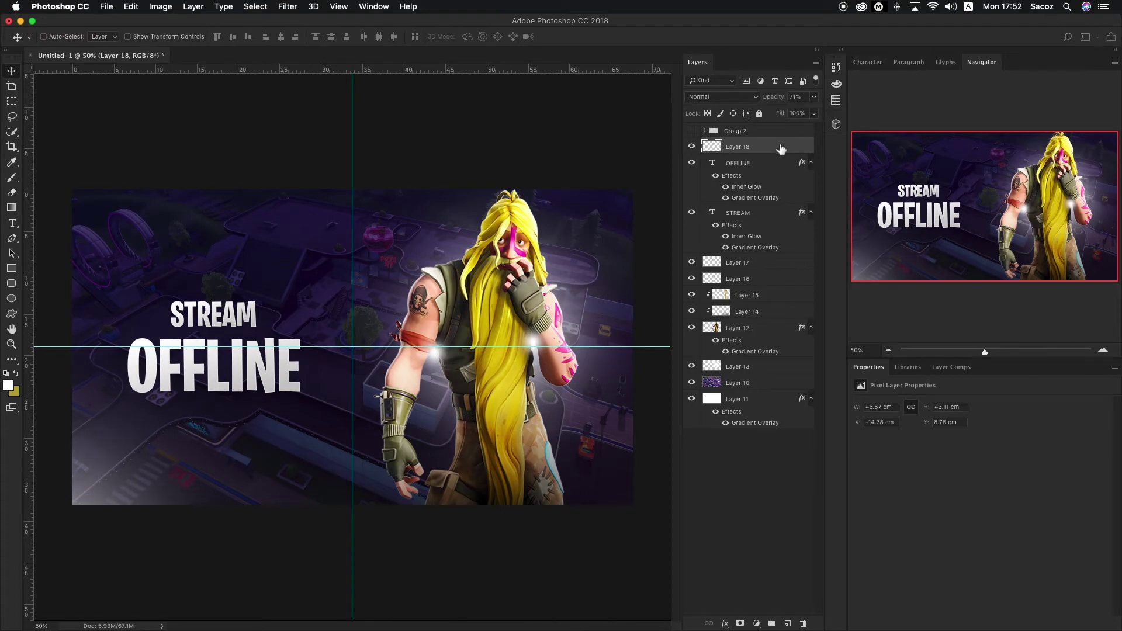
Add a new layer above Layer 18 and change the foreground colour from white to a vivid violet.
click(787, 623)
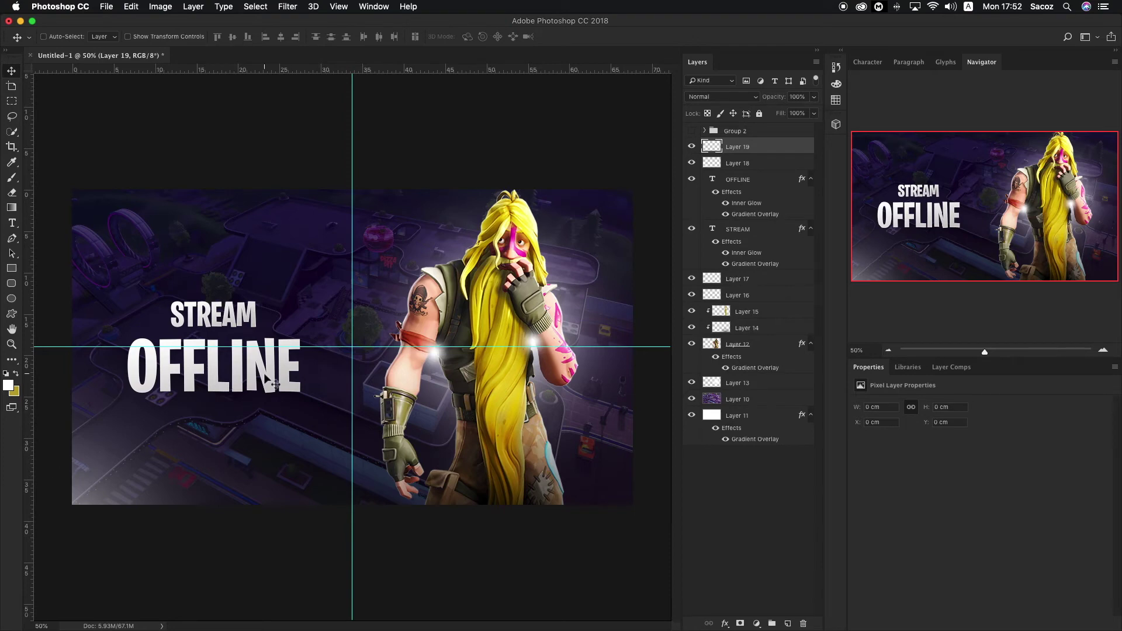
key(b)
click(9, 385)
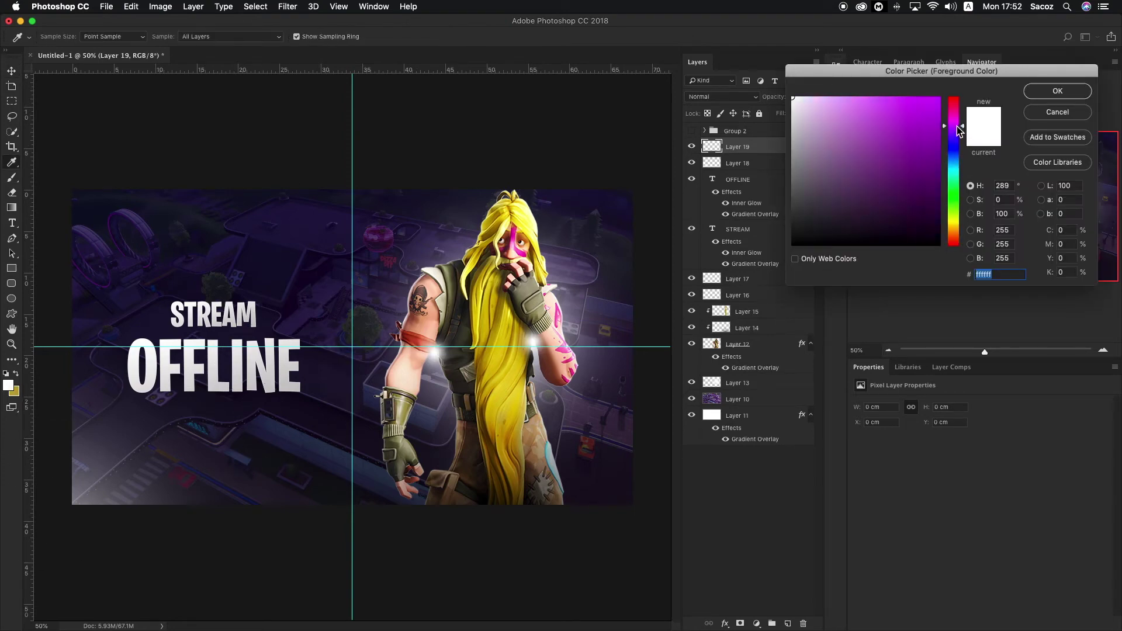
click(929, 111)
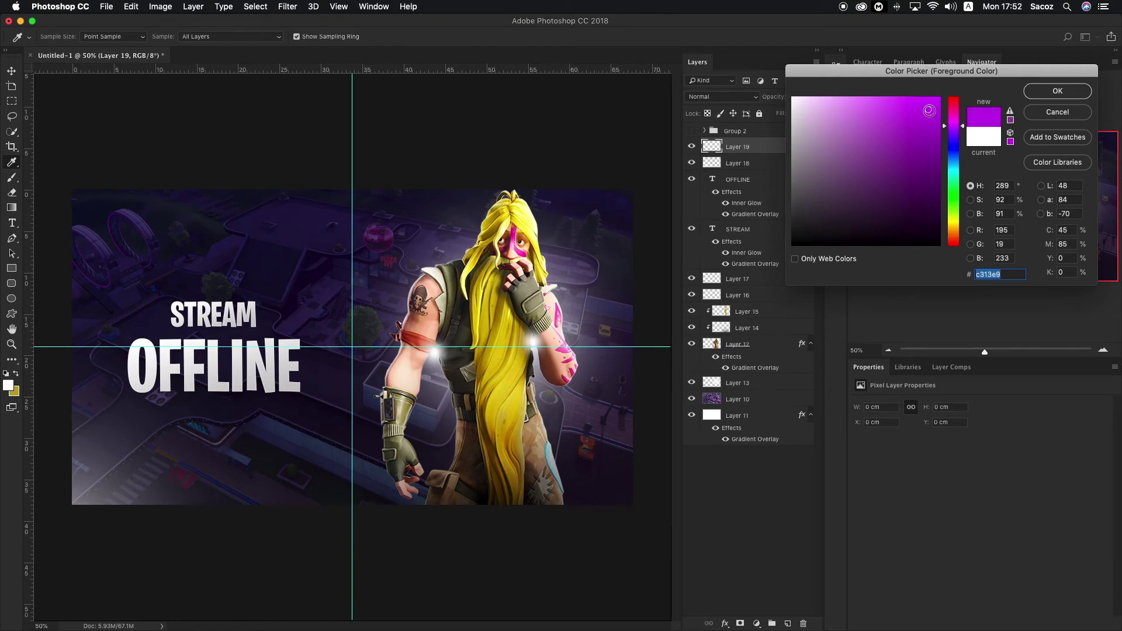
click(954, 134)
key(Return)
Dab a soft violet glow in the banner's upper-right corner on Layer 19 and enlarge it to about 43.6 × 40.99 cm.
key(b)
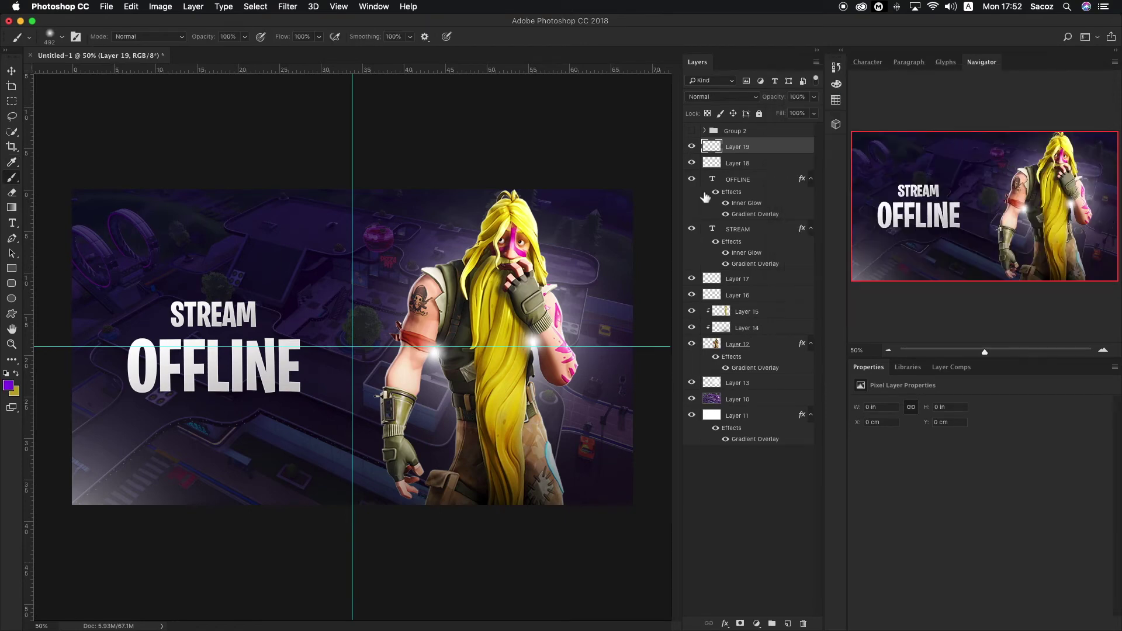
click(621, 224)
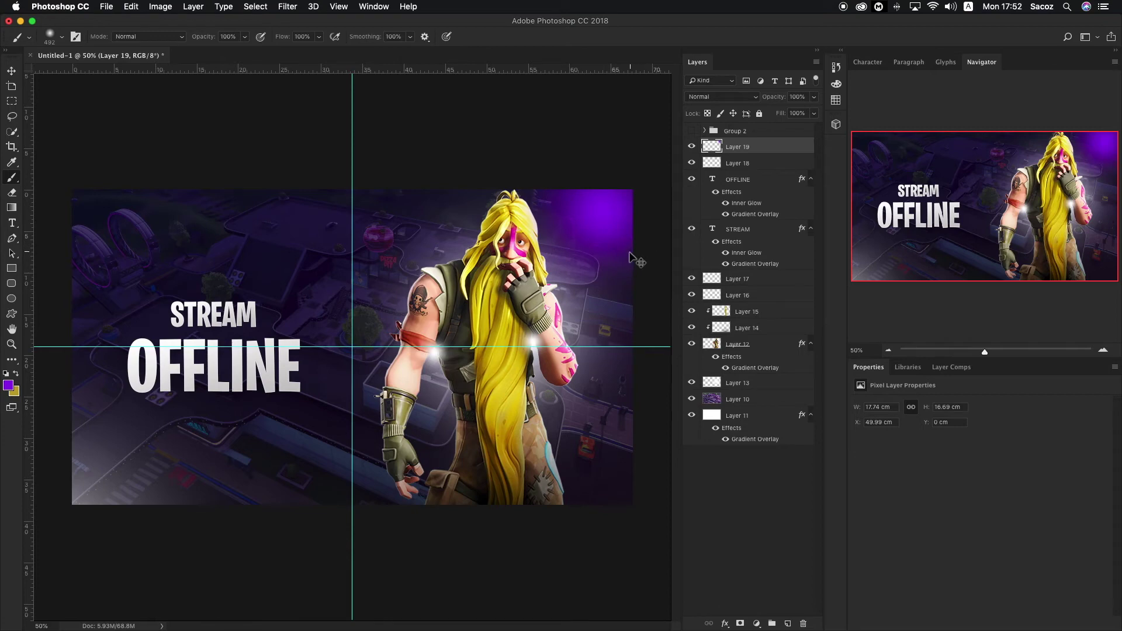
key(v)
key(super+t)
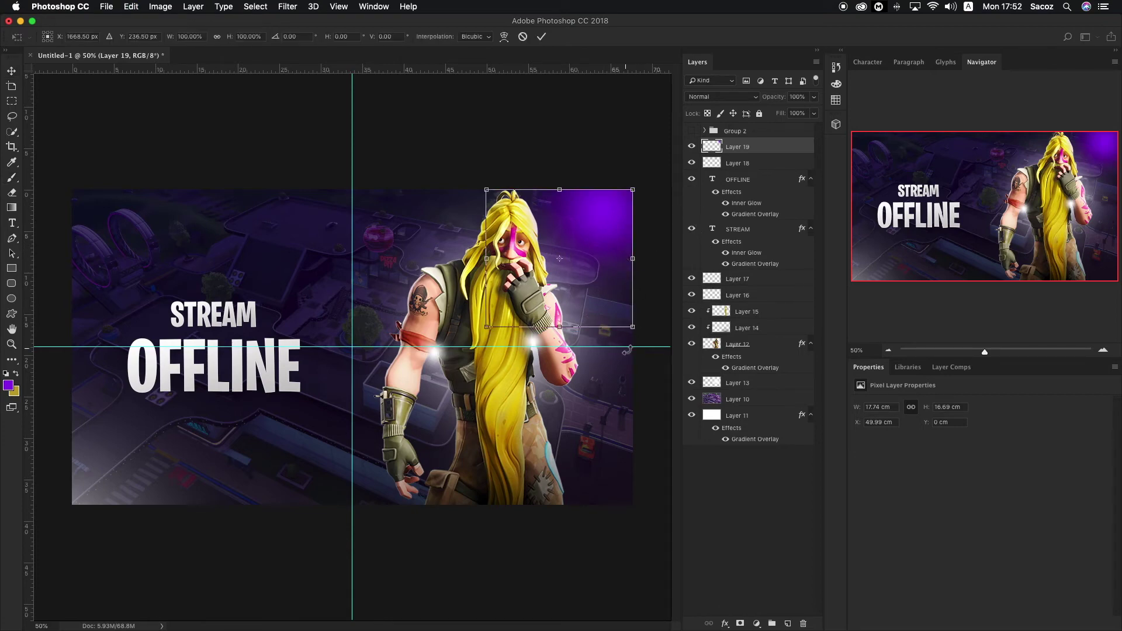
mouse_move(634, 330)
mouse_down()
mouse_move(643, 345)
mouse_move(638, 305)
mouse_move(635, 326)
mouse_up()
key(Return)
key(z)
alt+click(330, 352)
alt+click(330, 351)
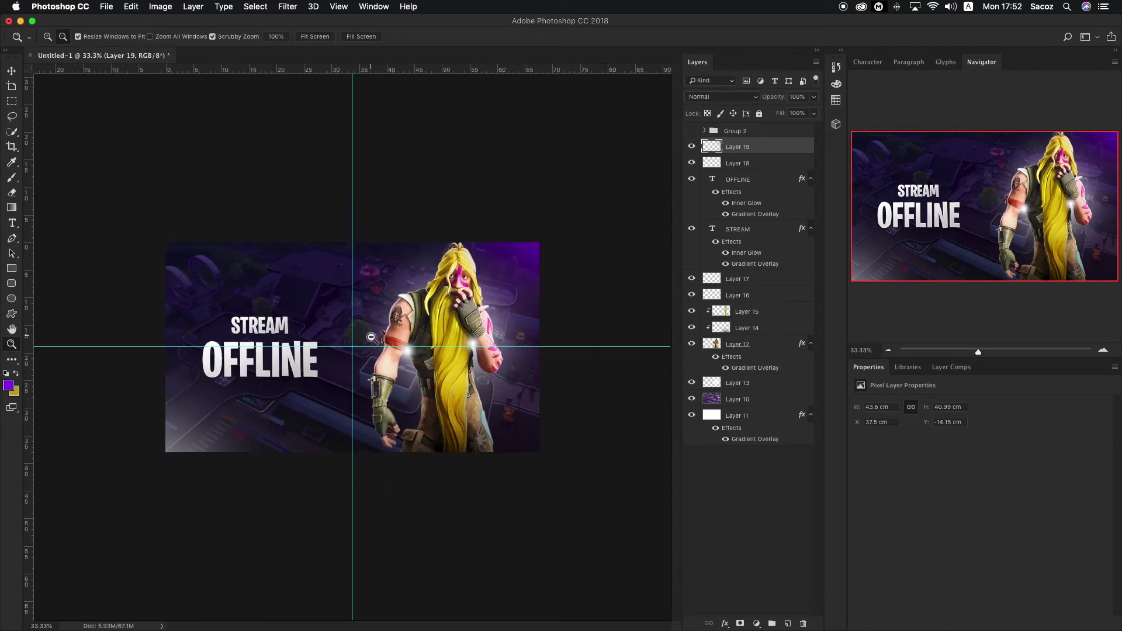
click(330, 351)
key(b)
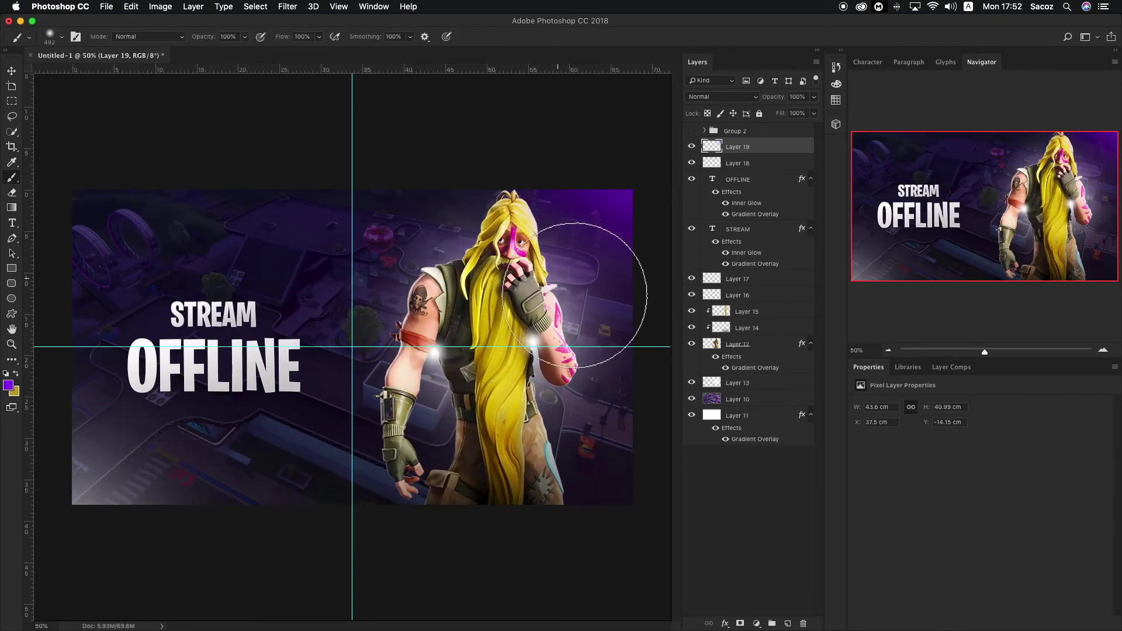
key(v)
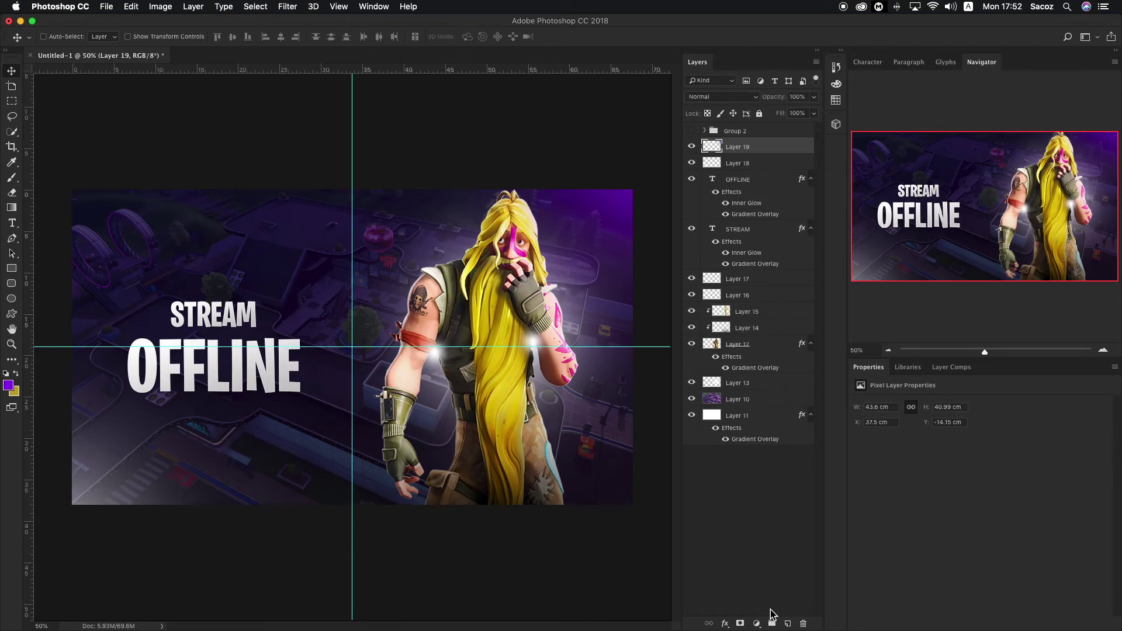
Add a Brightness/Contrast adjustment layer above Layer 19 with brightness 9 and contrast 18.
click(756, 623)
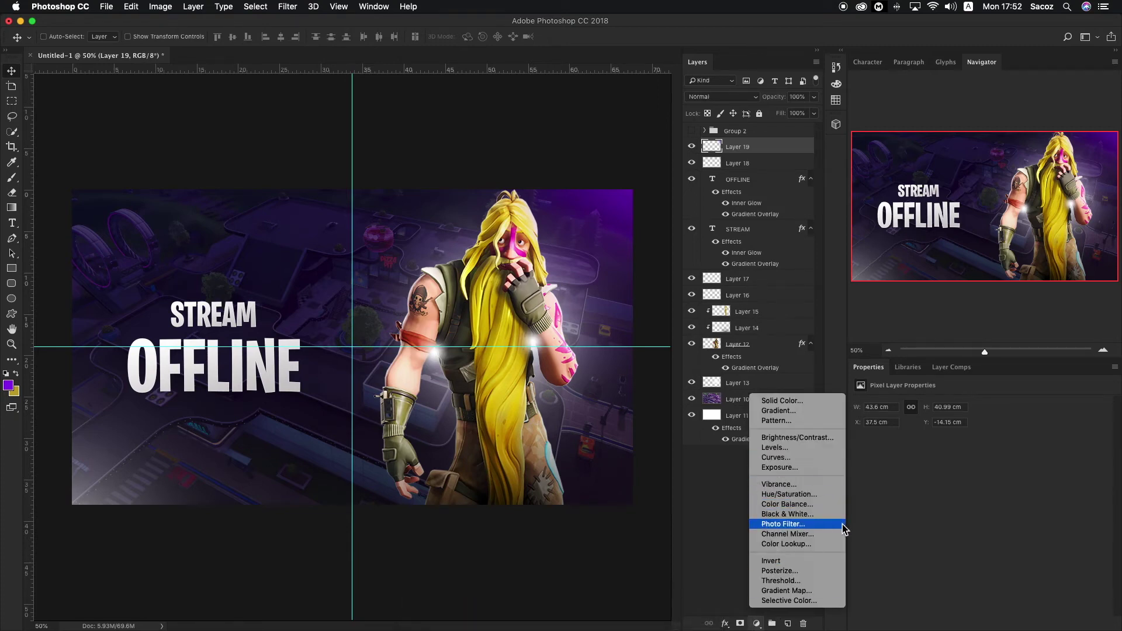
click(798, 437)
click(988, 433)
drag(1001, 458, 1003, 458)
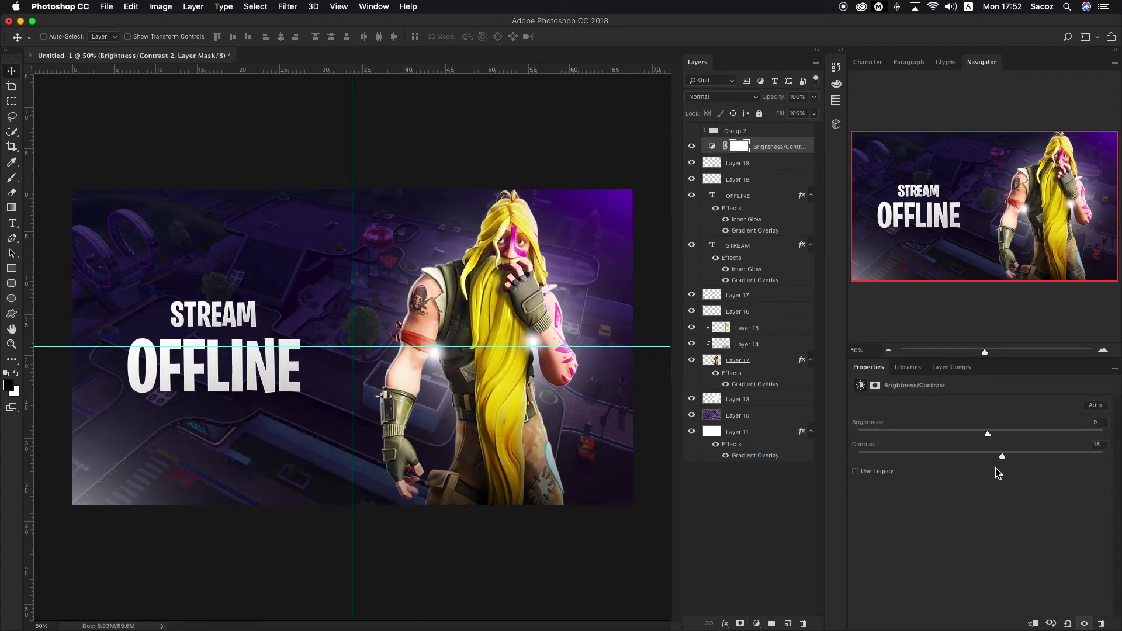
Add a Color Balance adjustment layer with midtones at Cyan–Red -10, Magenta–Green -10 and Yellow–Blue +22.
click(756, 624)
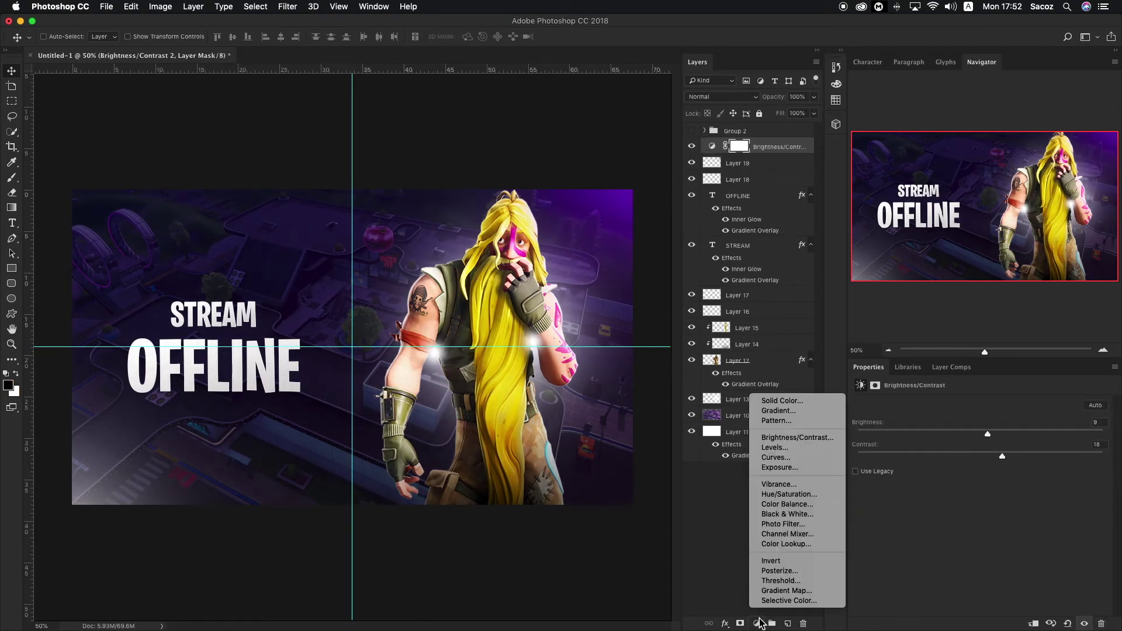
click(787, 505)
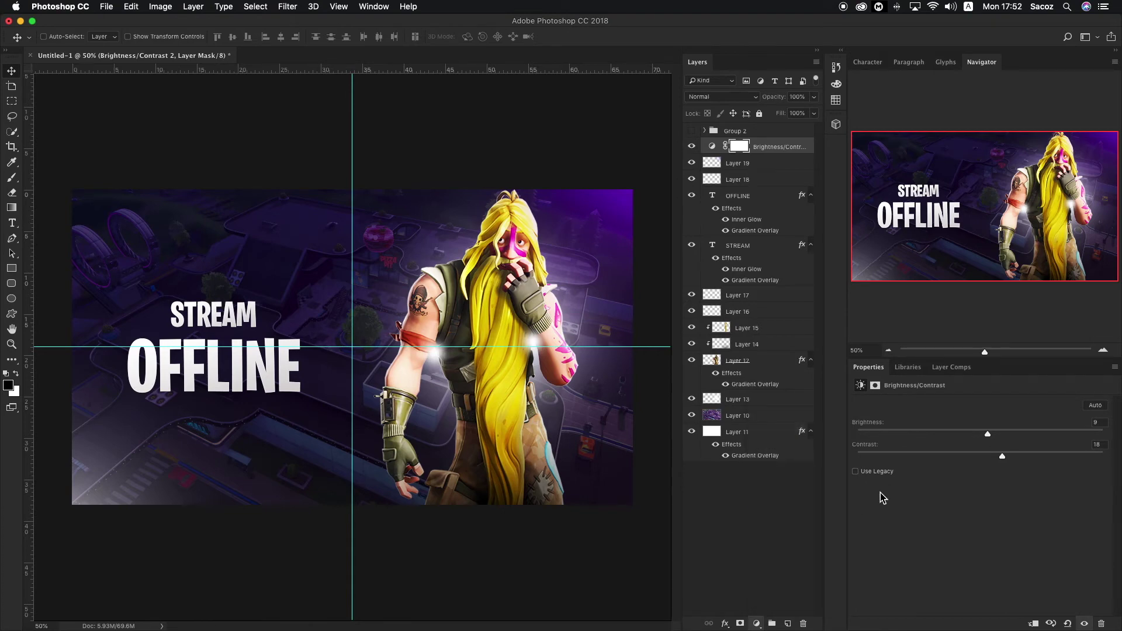
drag(964, 472, 971, 472)
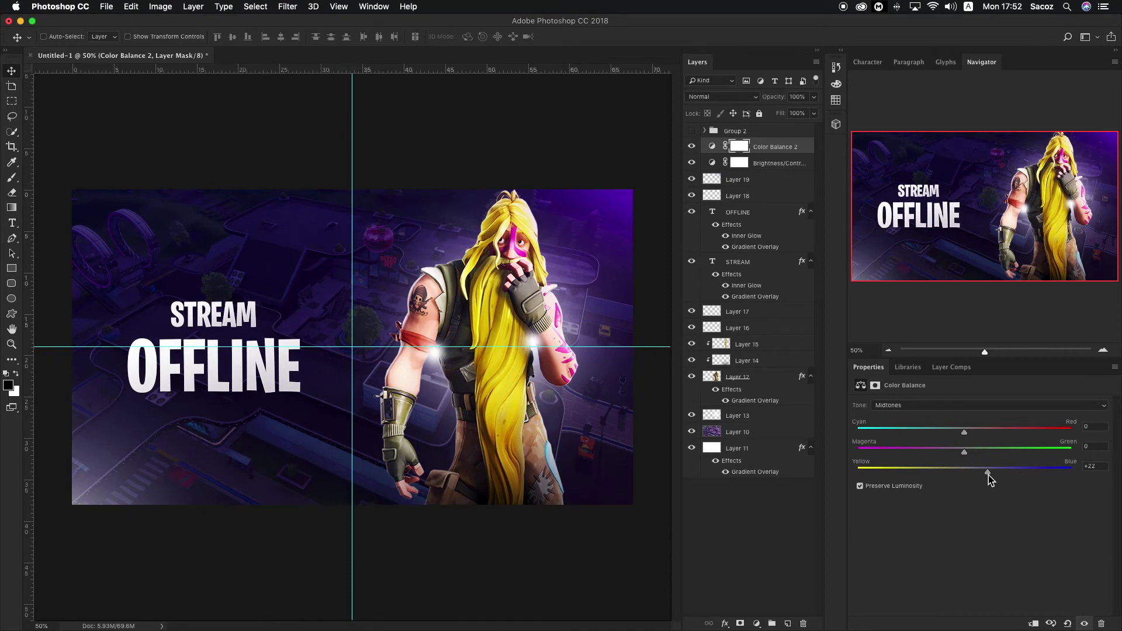
drag(964, 431, 955, 458)
Add a Color Lookup adjustment layer using the 3Strip.look 3D LUT and set its opacity to 89%.
click(756, 623)
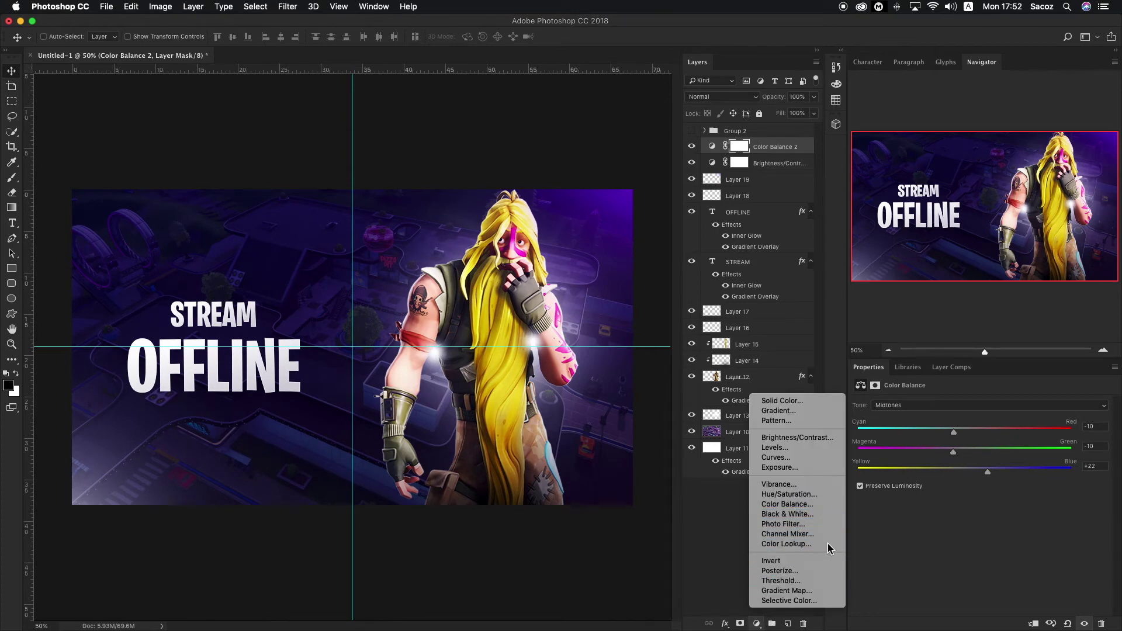
click(786, 544)
click(924, 405)
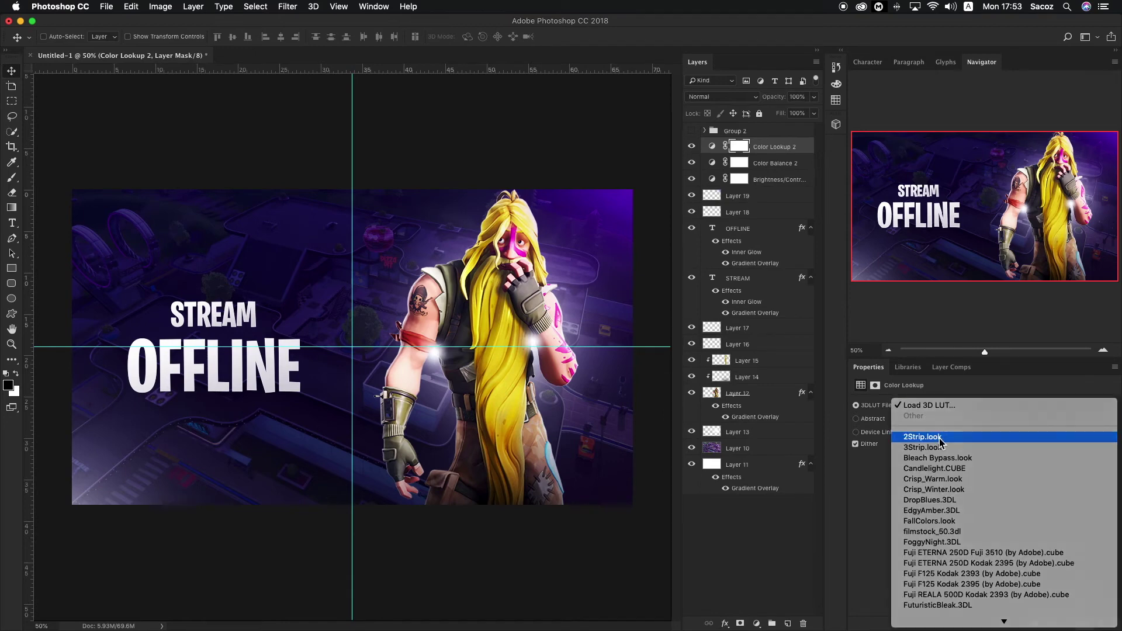
click(940, 436)
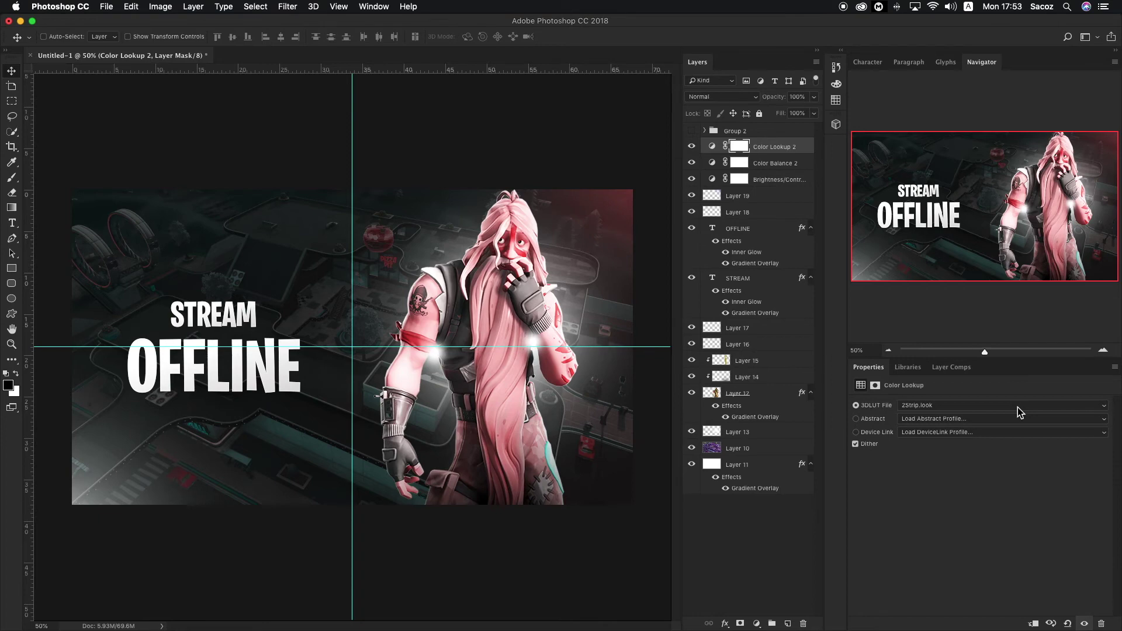
click(1018, 407)
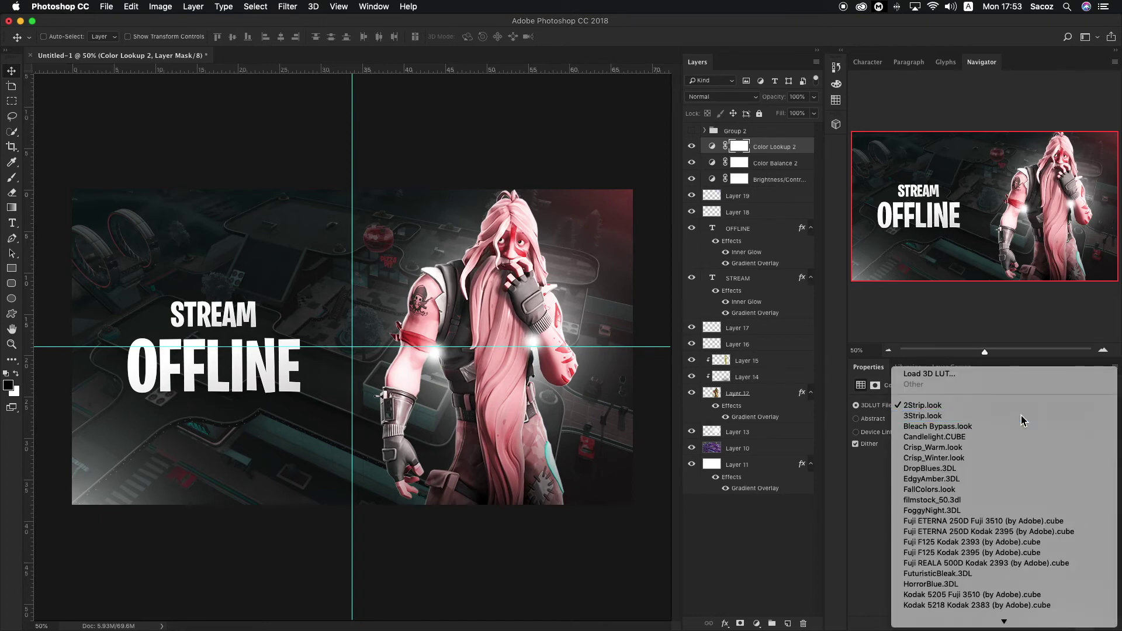
click(1020, 415)
click(813, 97)
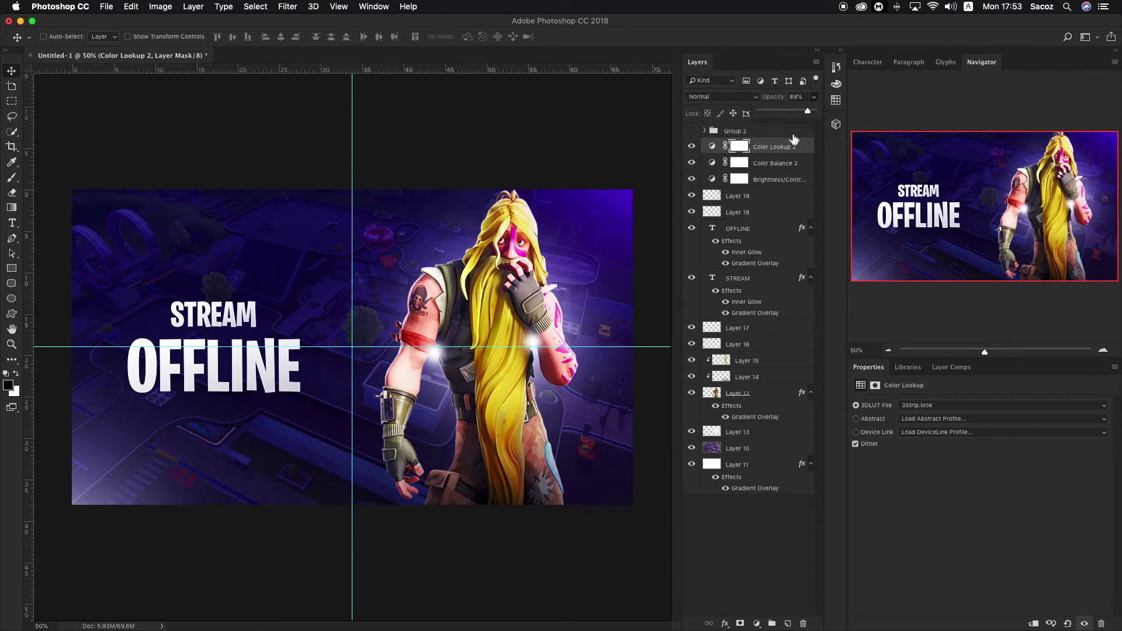
Group the layers from Color Lookup 2 down to Layer 11 and merge a duplicate of that group into one layer.
shift+click(763, 469)
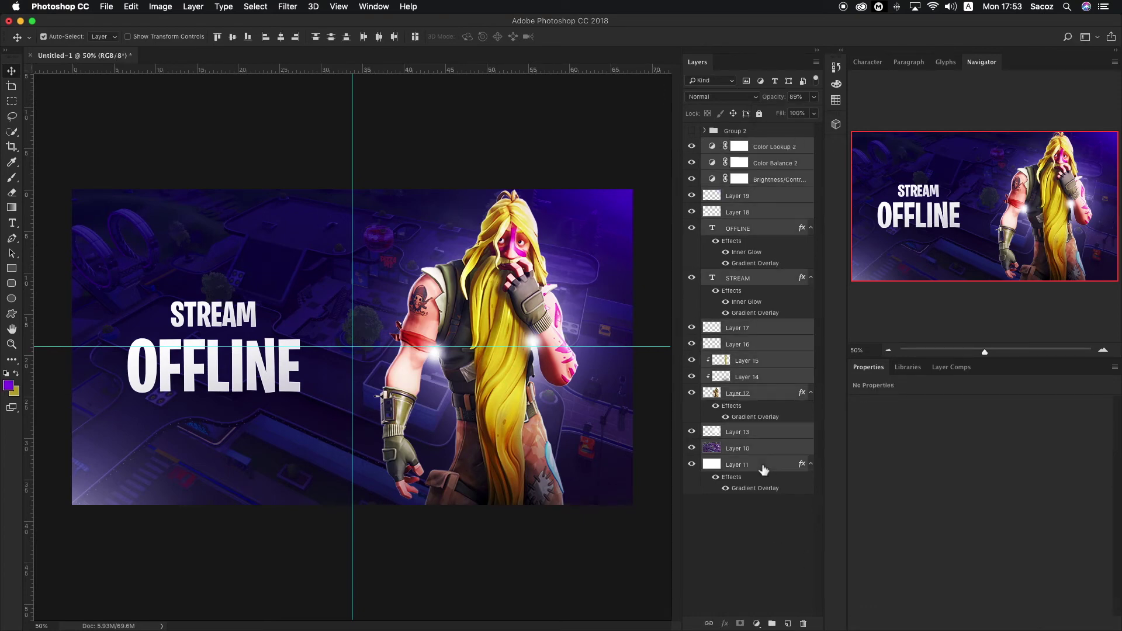
key(super+g)
key(super+j)
key(super+e)
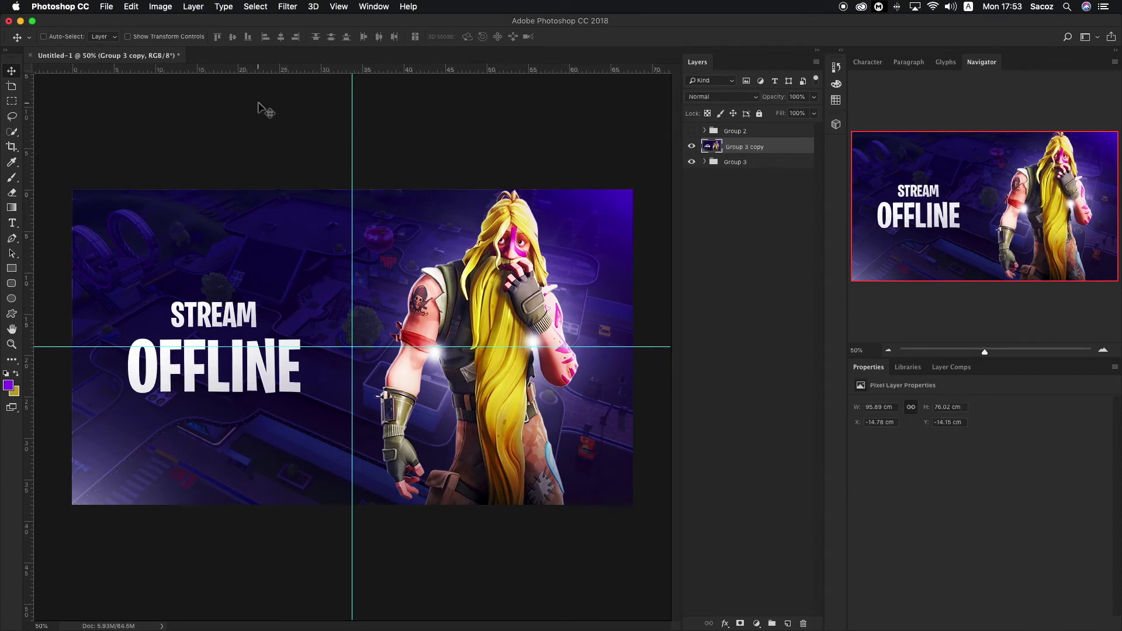
click(11, 101)
drag(79, 189, 633, 504)
key(v)
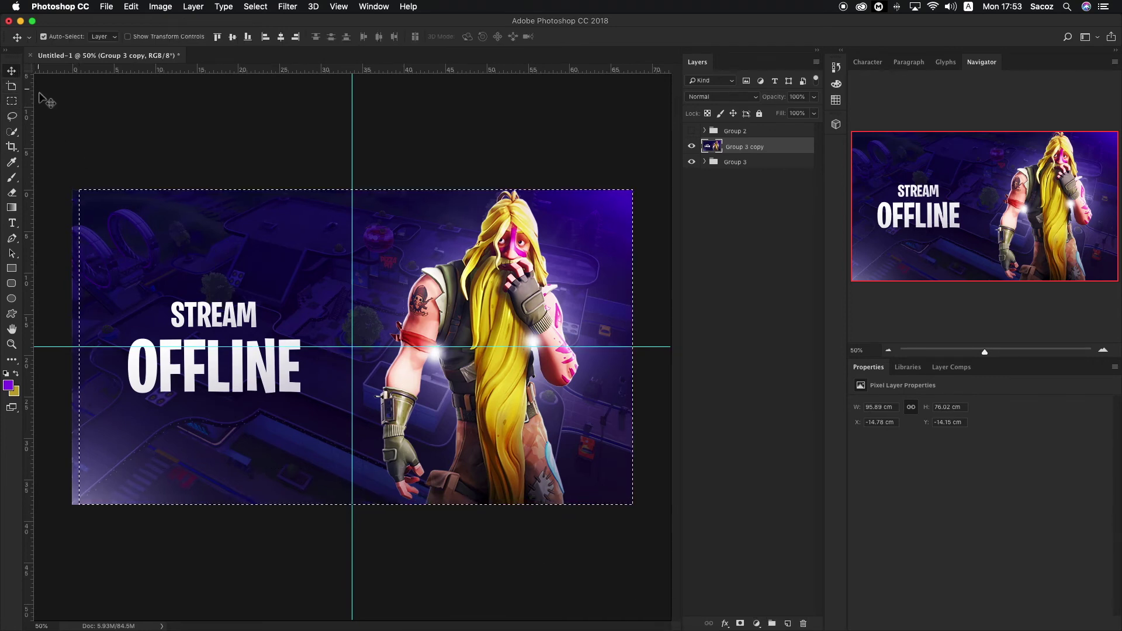
Copy a rectangular selection covering almost the whole banner to a new layer and delete the Group 3 copy layer.
click(12, 101)
drag(73, 188, 663, 468)
key(ctrl+j)
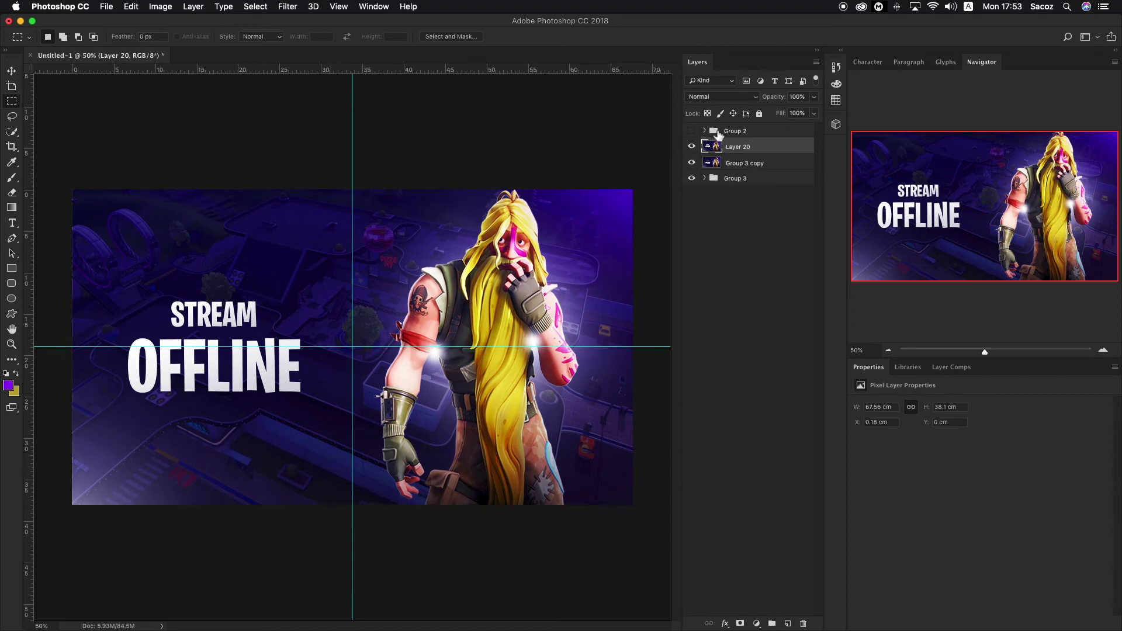
click(748, 163)
key(Delete)
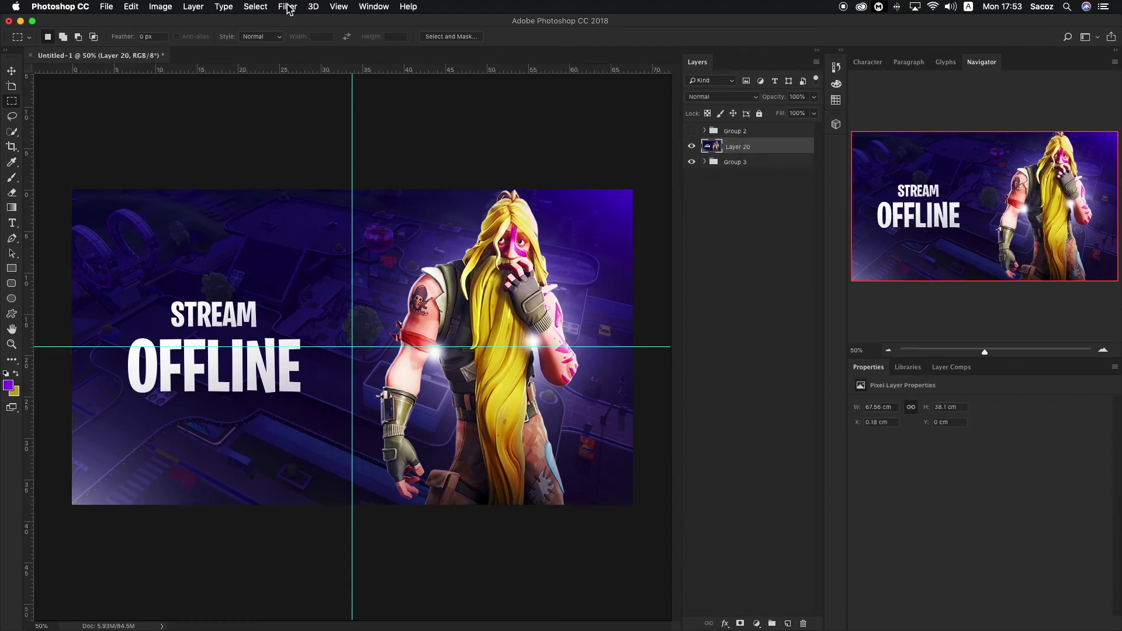
Start the Camera Raw filter on Layer 20 and set Temperature -9, Tint +10, Exposure +0.45, Contrast -17 and Highlights -23.
click(288, 8)
click(322, 79)
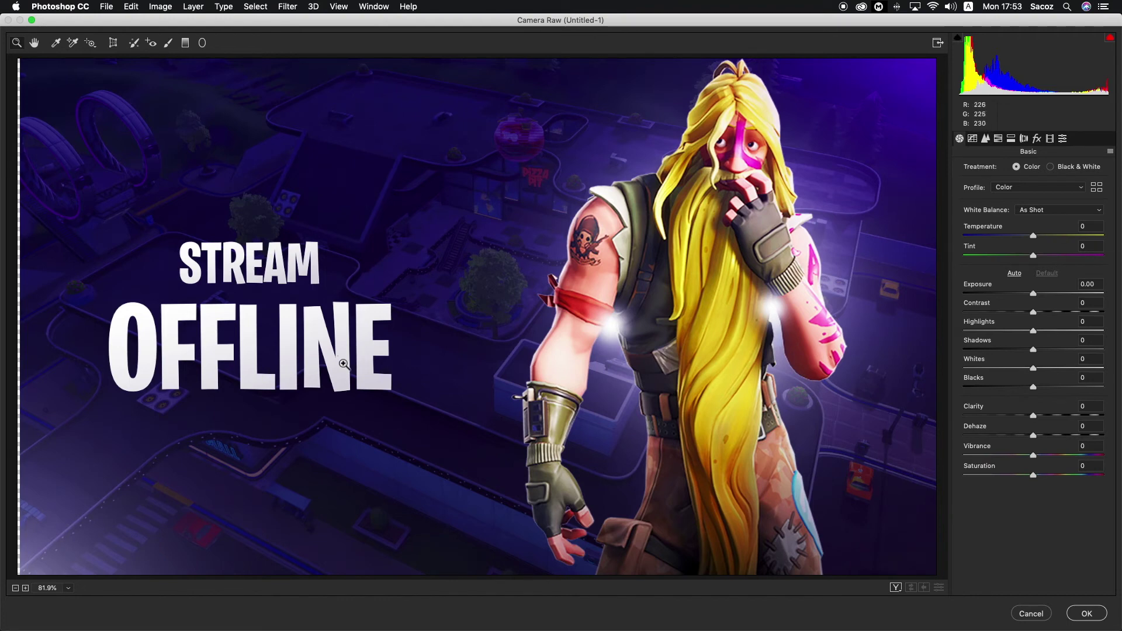
alt+click(456, 386)
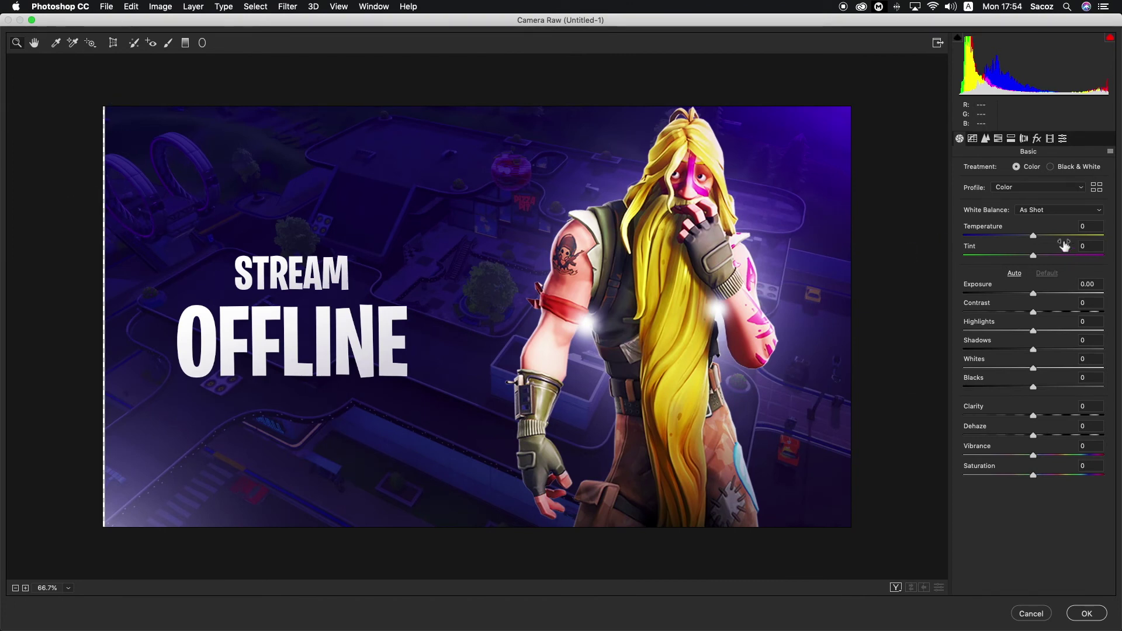
drag(1033, 236, 1040, 257)
drag(1033, 295, 1018, 331)
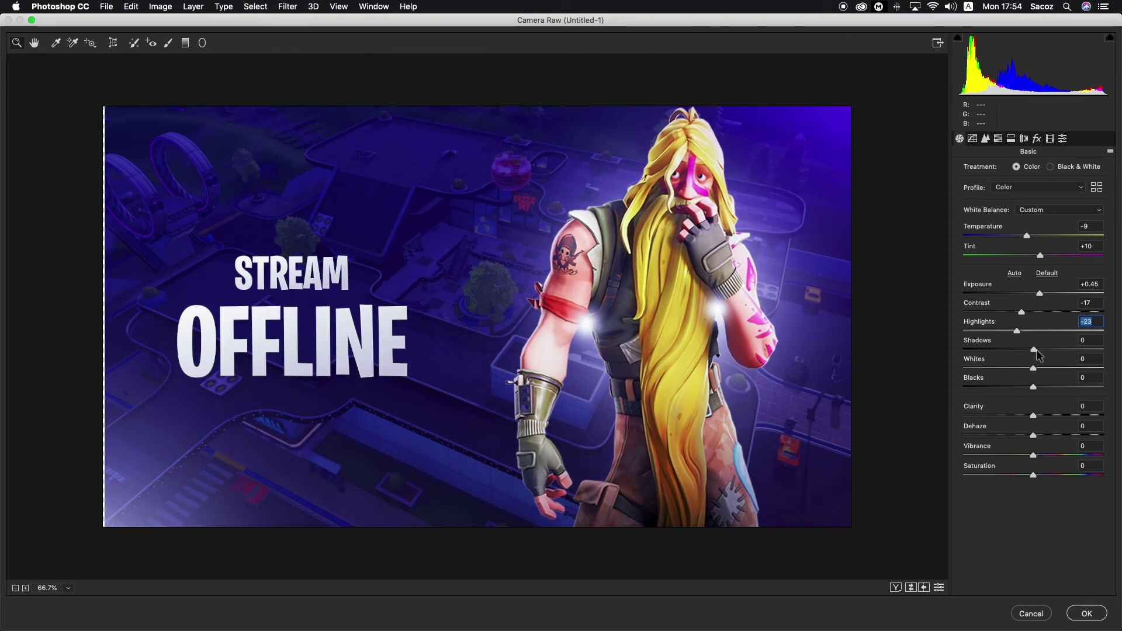
Set Shadows to -9, Vibrance to +13 and Clarity to +18 in the basic Camera Raw adjustments.
drag(1033, 351, 1028, 353)
drag(1033, 455, 1047, 460)
drag(1033, 415, 1053, 417)
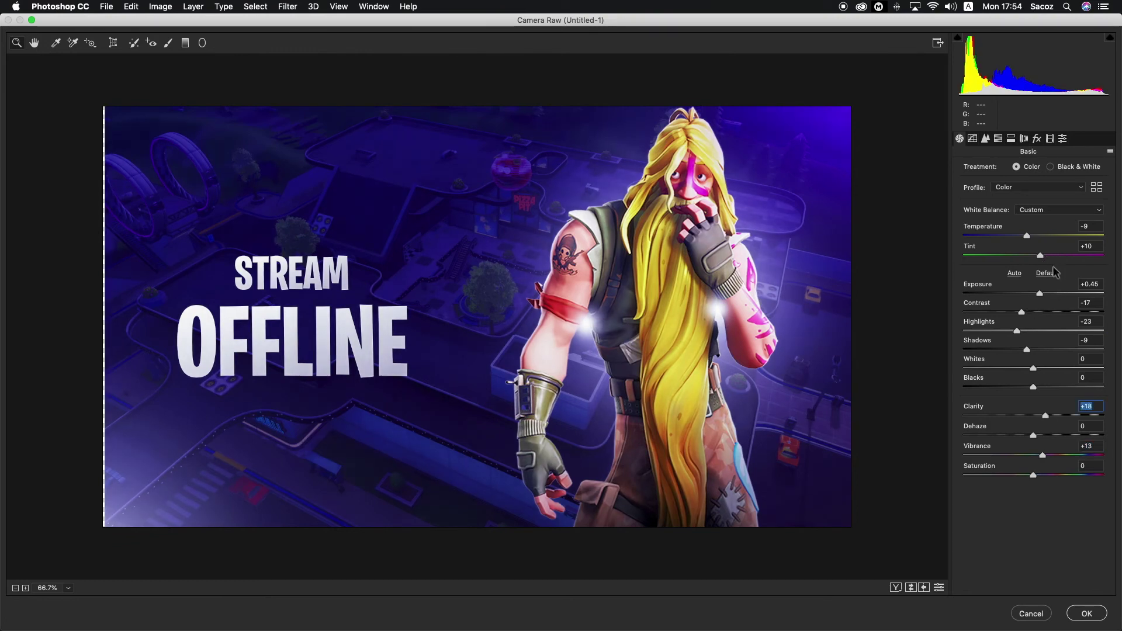
Shape the RGB point tone curve with a slightly raised black point and points at about 79→66 and 193→191.
click(972, 138)
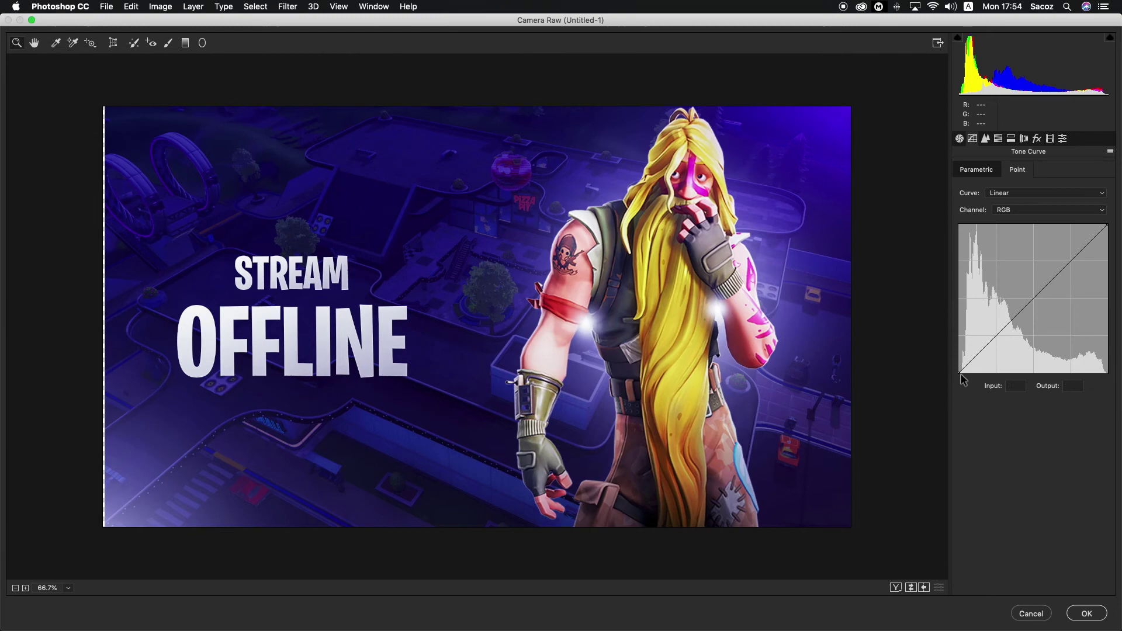
drag(961, 375, 960, 370)
click(1003, 331)
drag(1004, 331, 1006, 334)
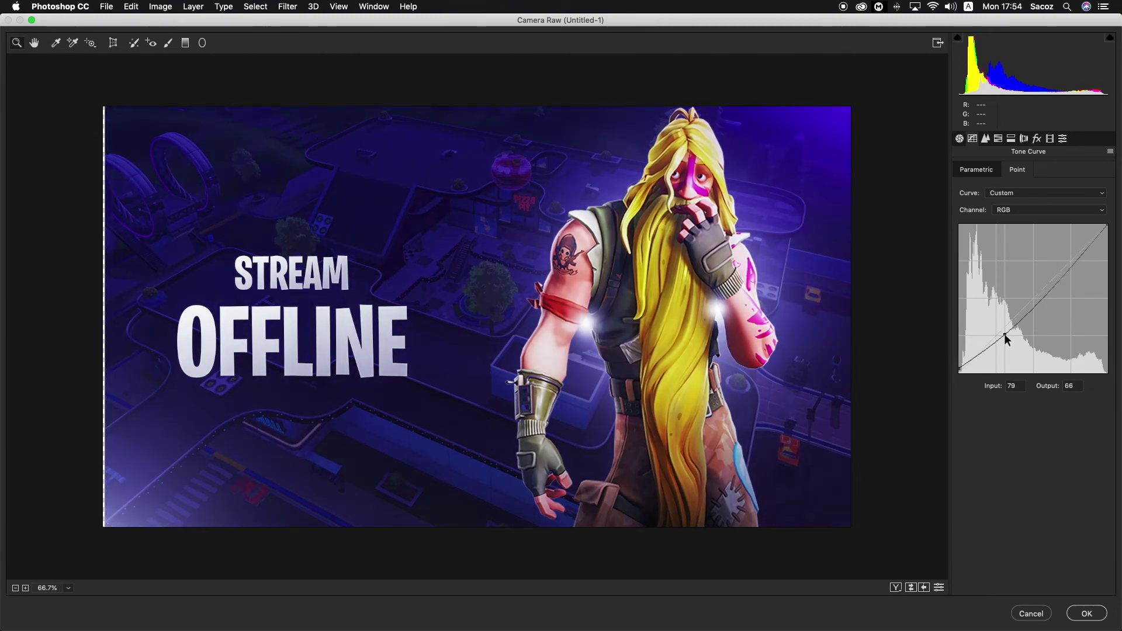
click(1071, 261)
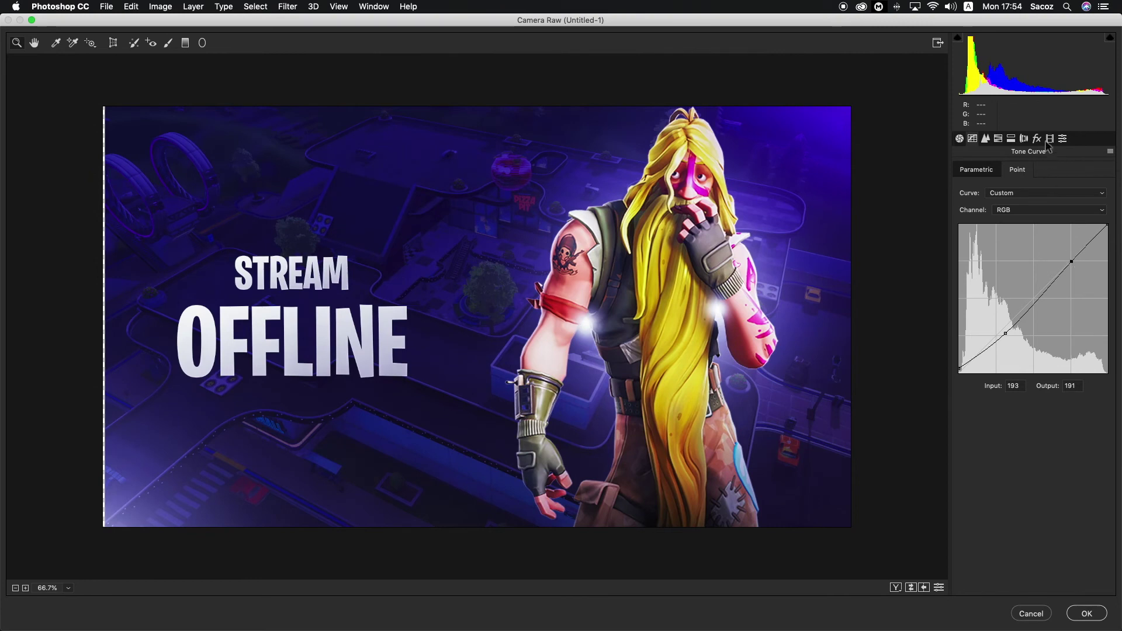
Apply split toning with highlights at hue 309, saturation 24 and shadows at hue 300, saturation 33.
click(1013, 139)
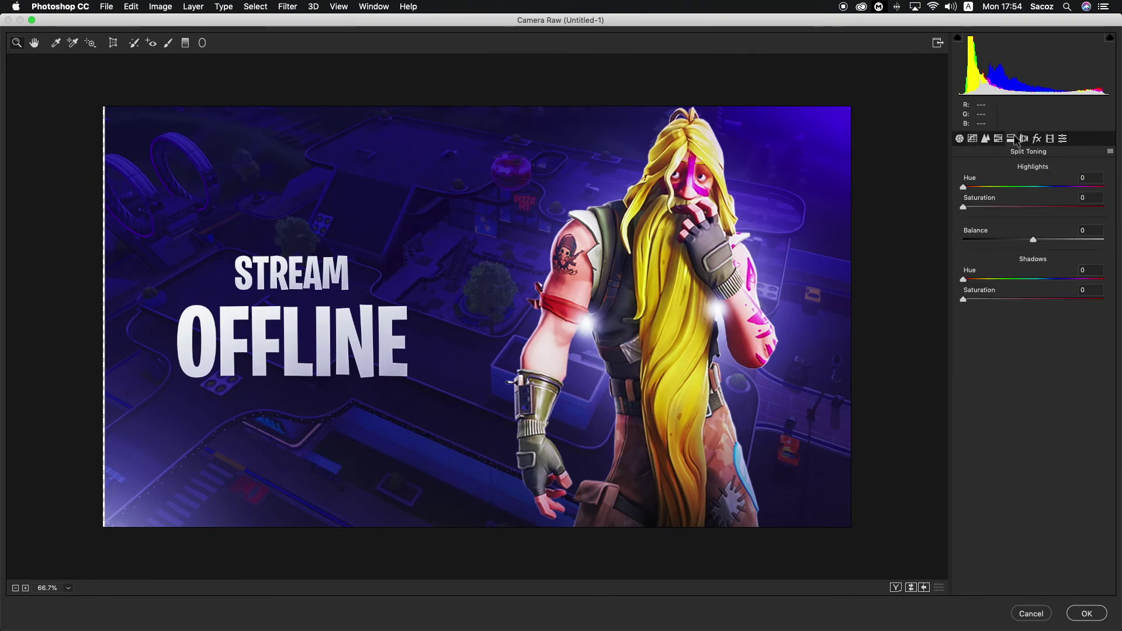
drag(966, 208, 1086, 194)
click(964, 187)
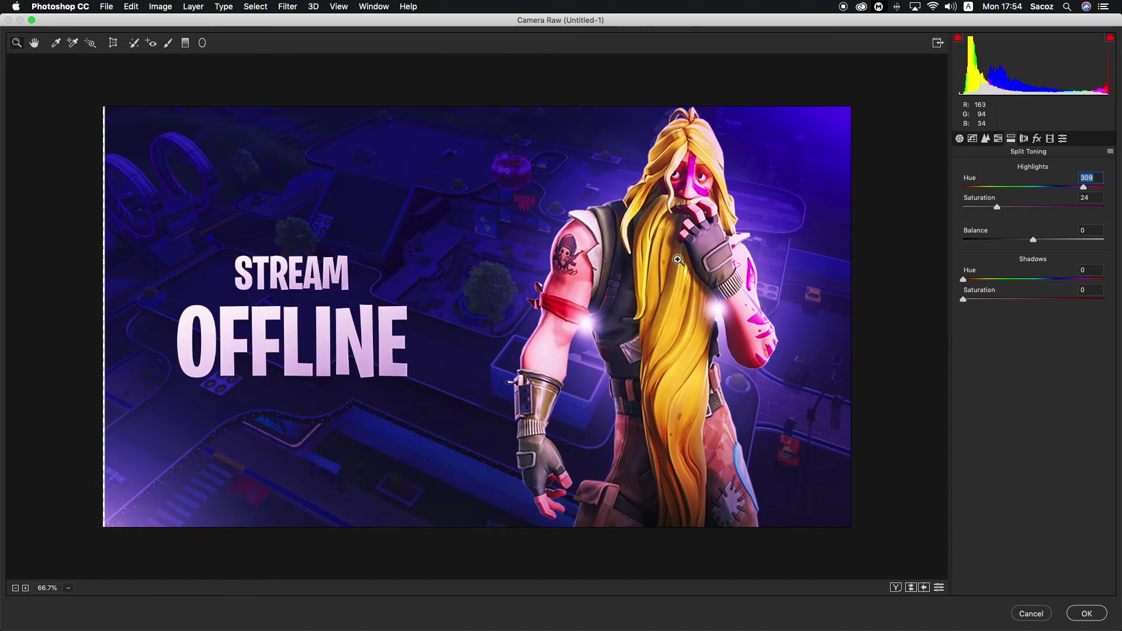
drag(964, 301, 1082, 286)
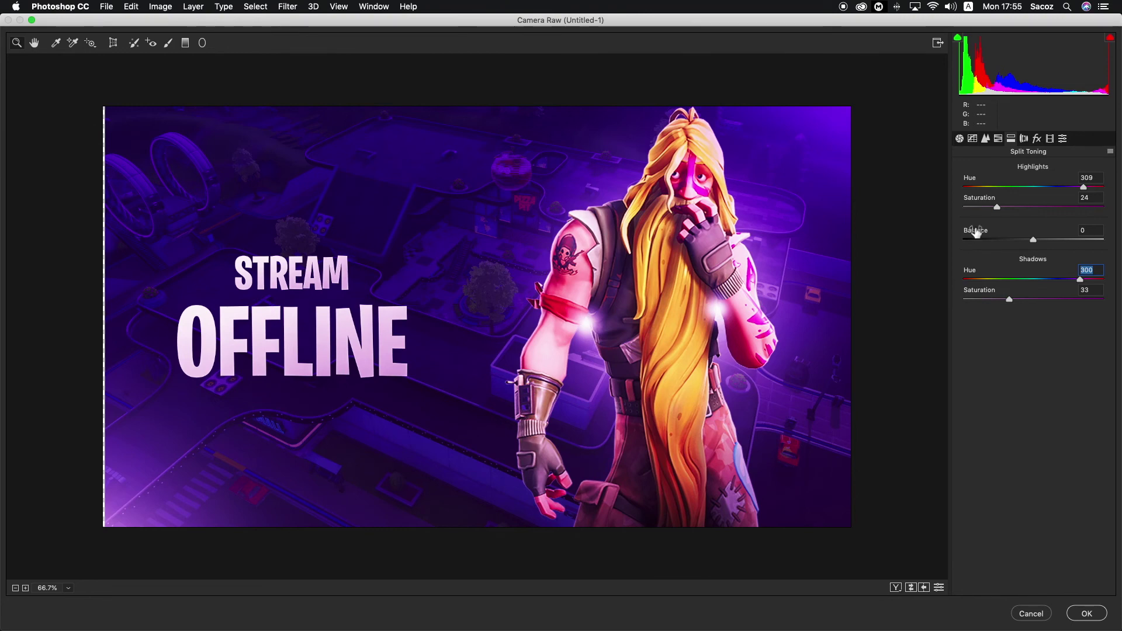
Add film grain with an amount of 21 and examine its texture on the banner background.
click(1037, 139)
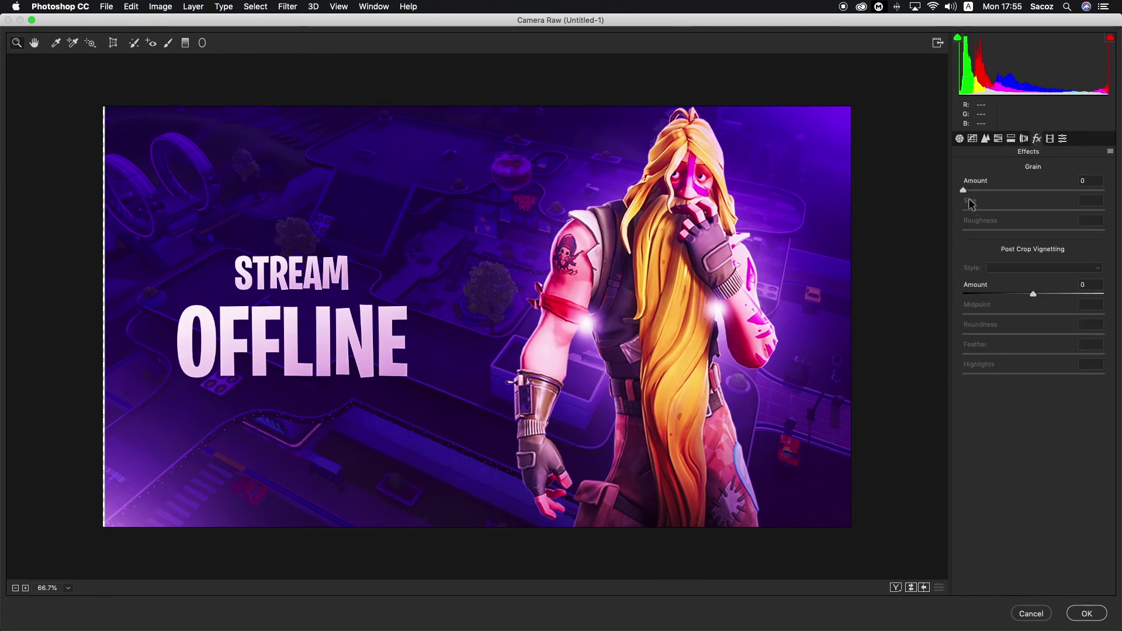
drag(963, 191, 993, 195)
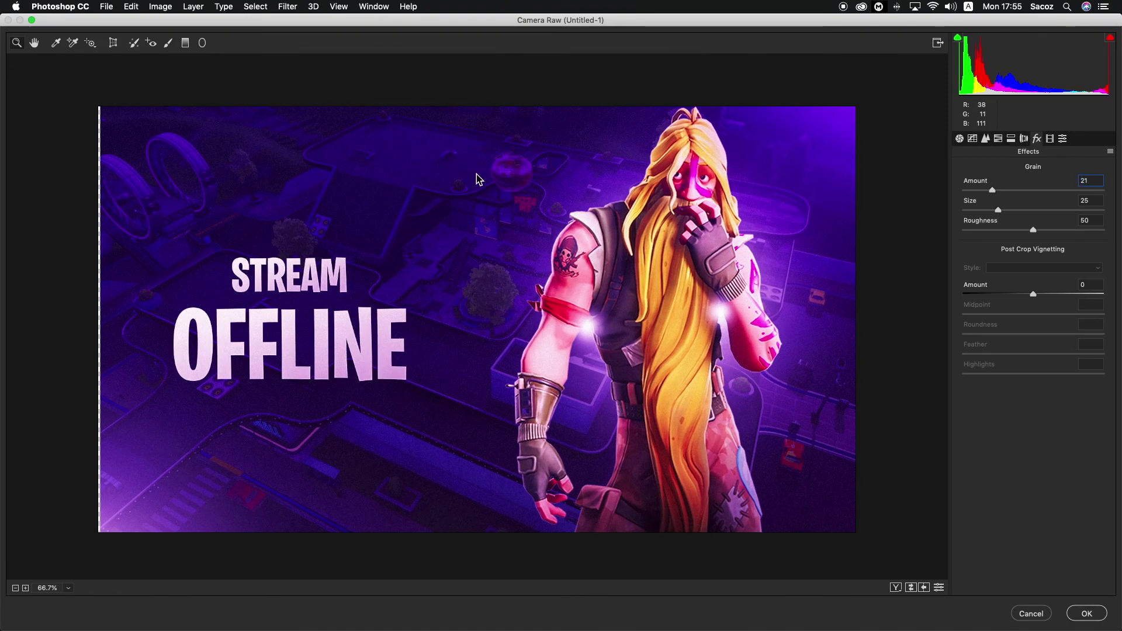
click(465, 177)
click(493, 186)
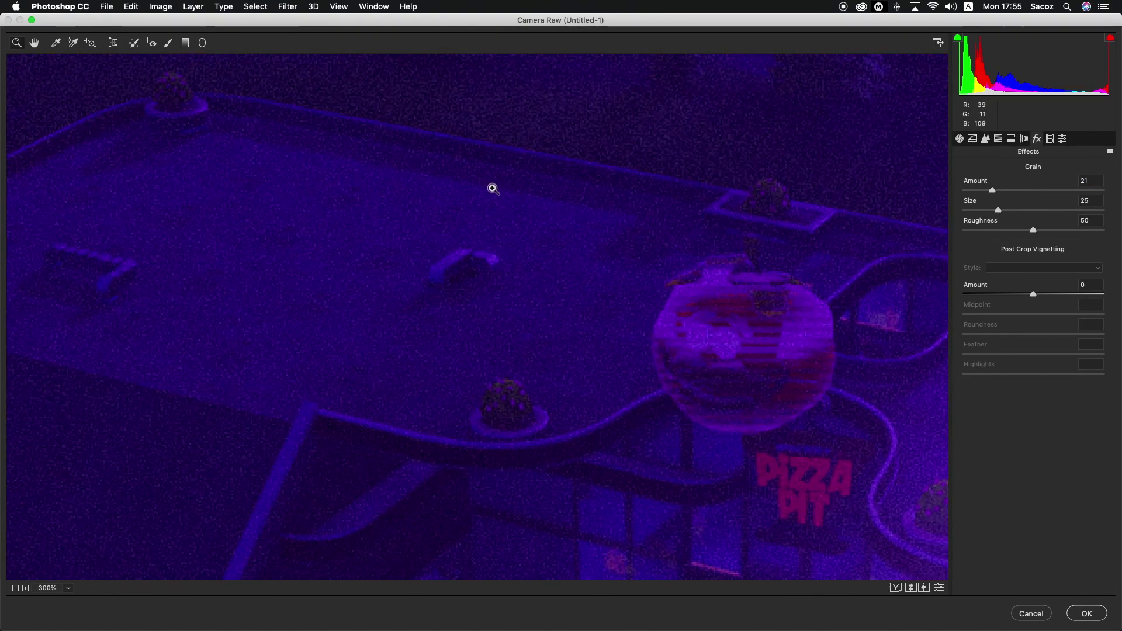
alt+click(493, 187)
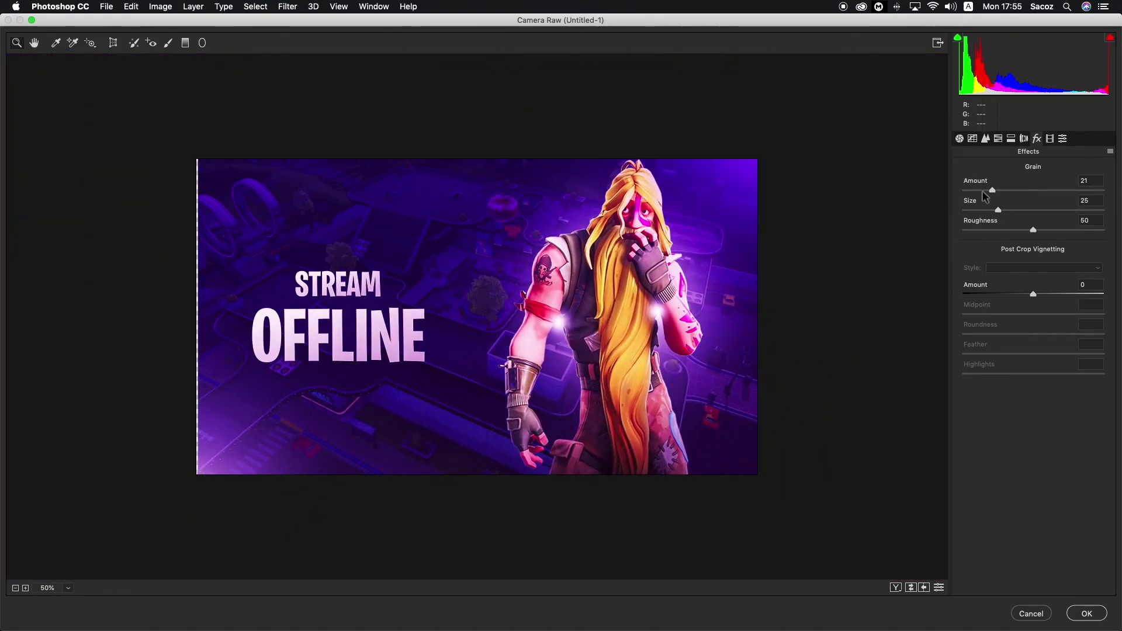
Increase the film grain amount to around the middle of its range and apply the Camera Raw grading to Layer 20.
drag(992, 191, 1035, 192)
click(1093, 612)
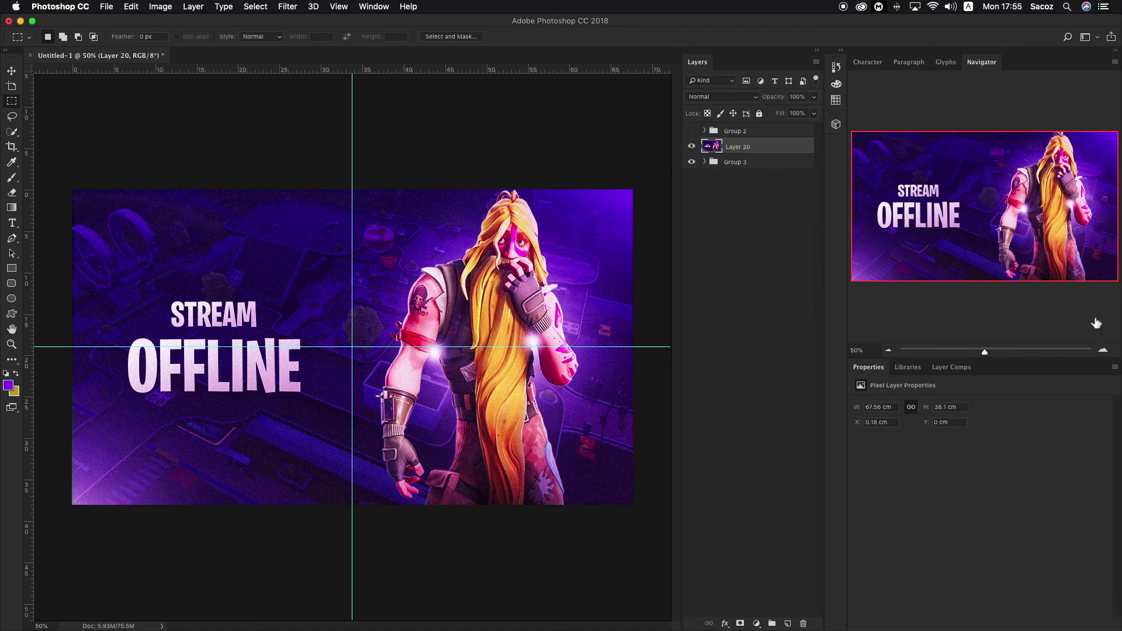
Hide Group 3 and enlarge Layer 20 slightly to about 68.09 × 38.38 cm so it covers the canvas edges.
click(692, 161)
key(ctrl+t)
drag(71, 189, 70, 187)
key(Escape)
key(m)
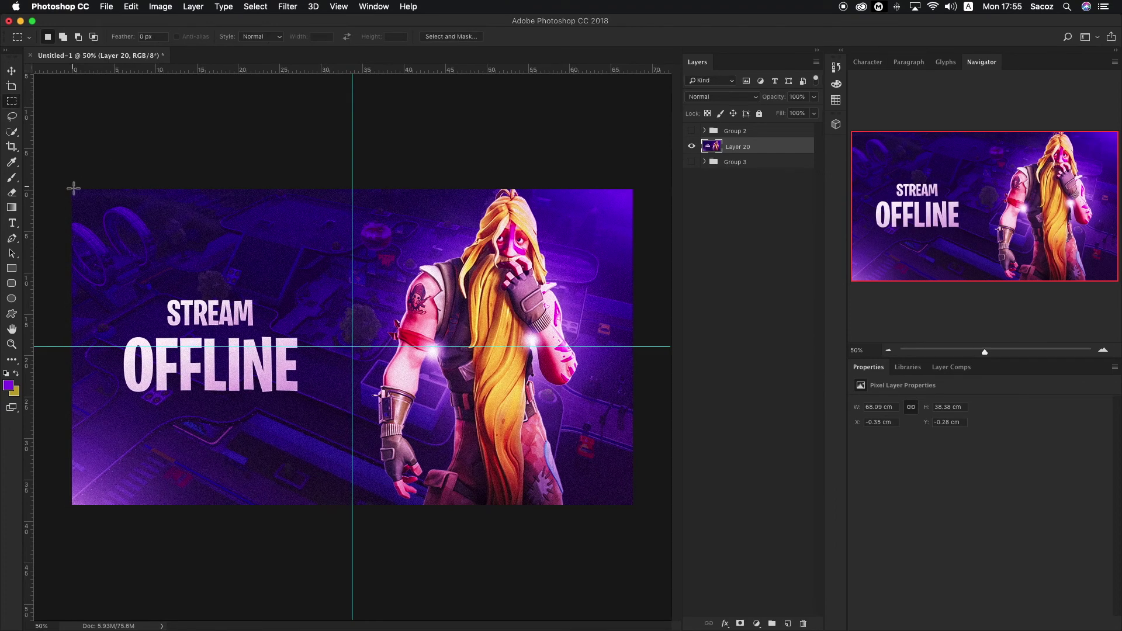
key(v)
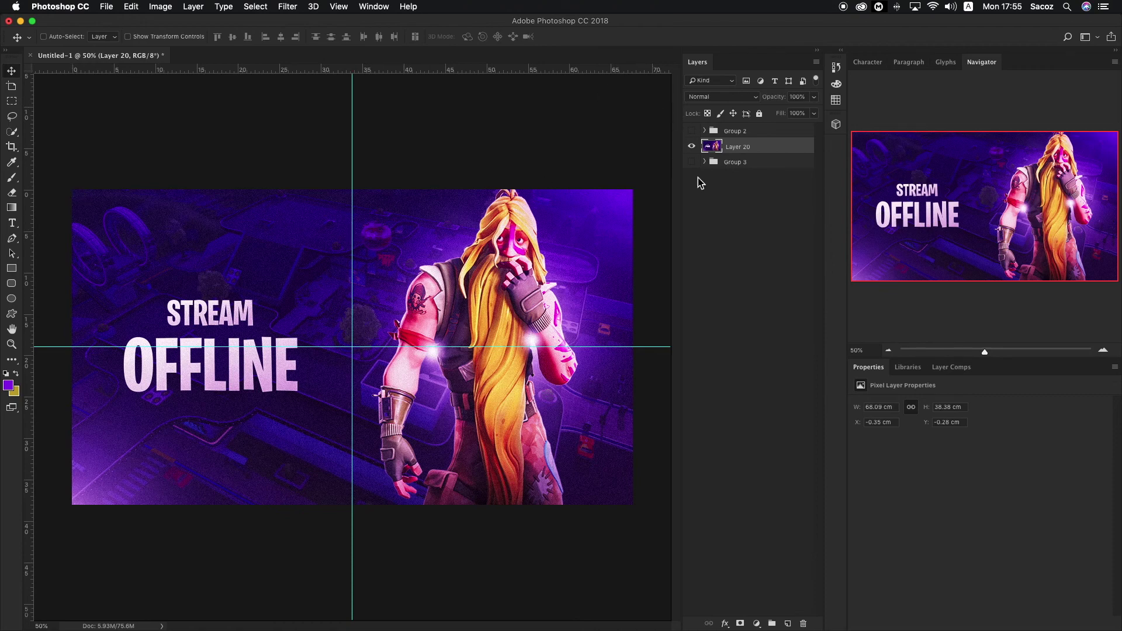
Show Group 2 in place of Layer 20, expand all its nested layers and hide its merged Layer 9.
click(691, 146)
click(692, 130)
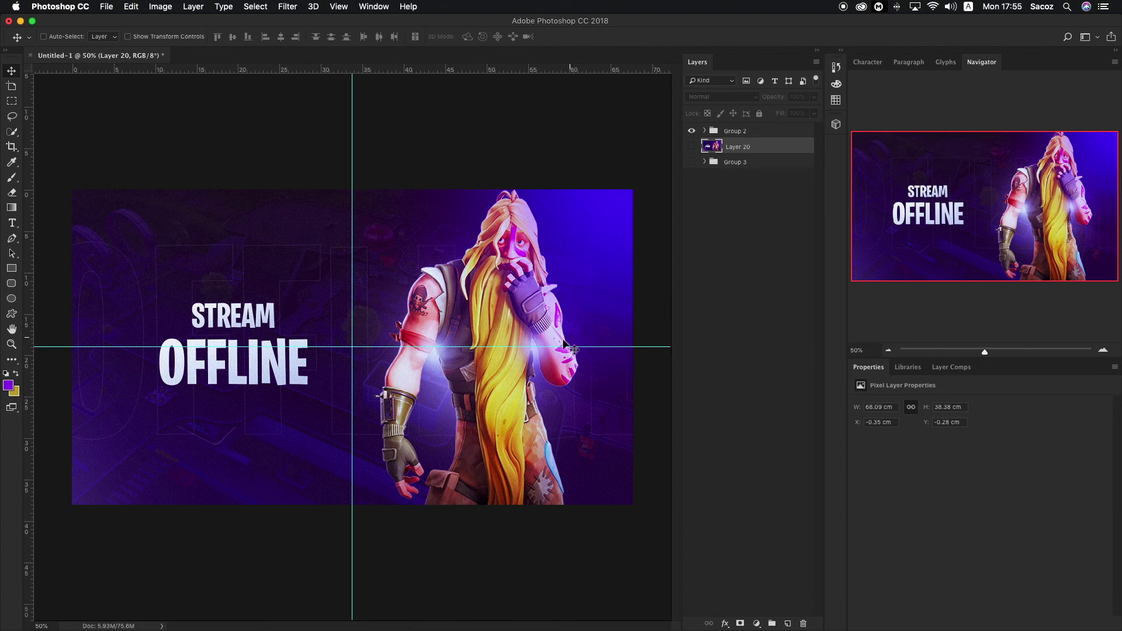
click(701, 134)
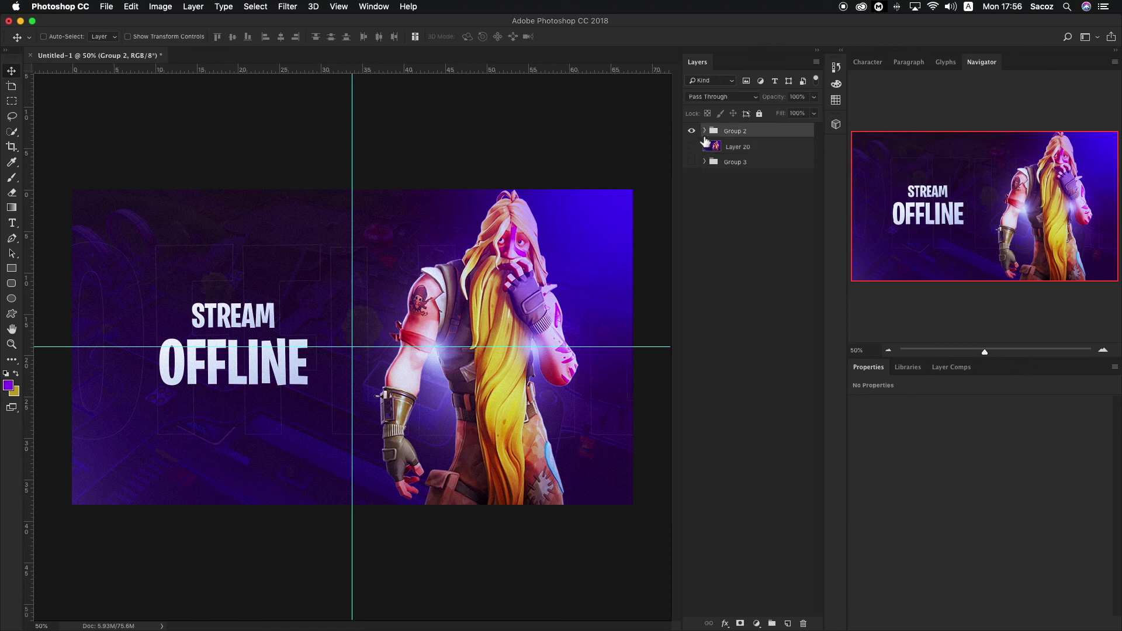
alt+click(704, 130)
click(692, 148)
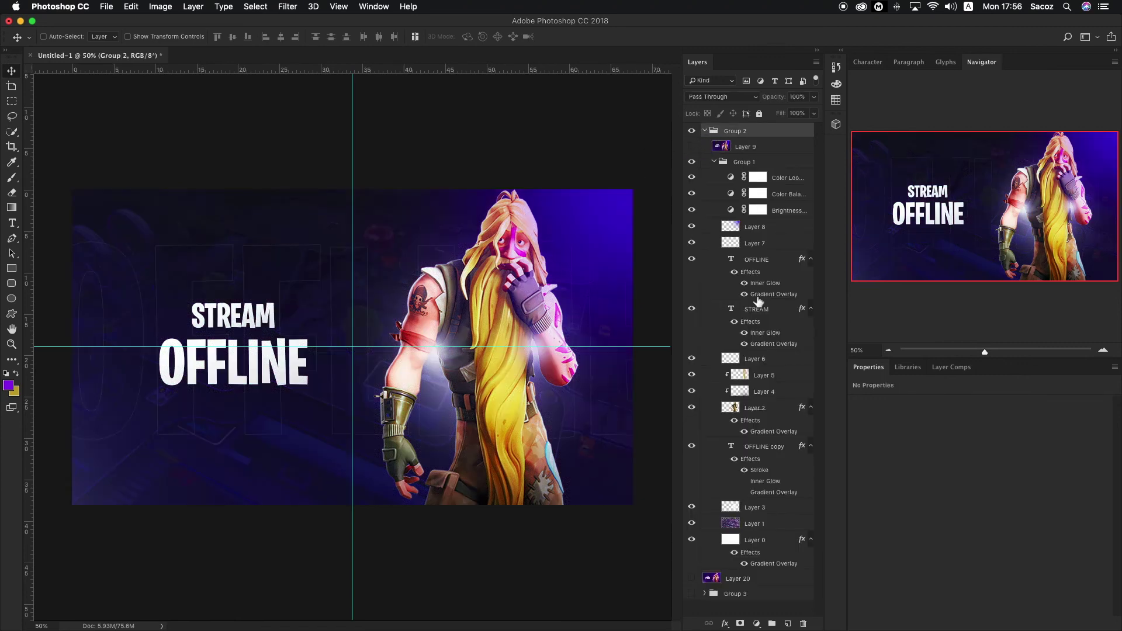
Inspect the OFFLINE and OFFLINE copy text layers, collapse Group 1 and show Layer 9 again.
click(760, 260)
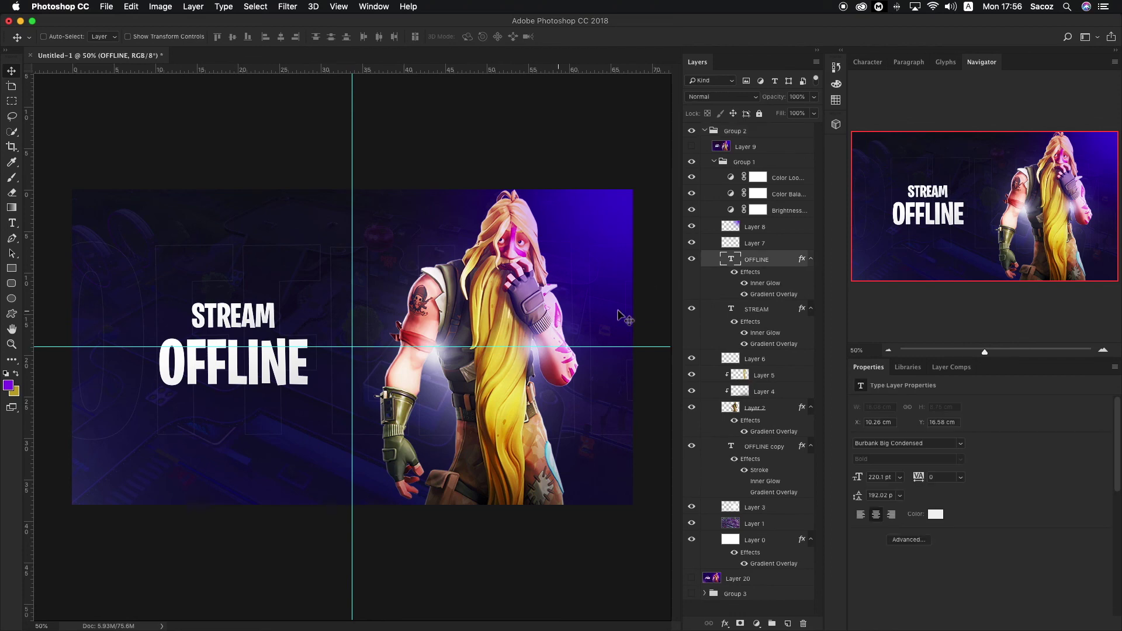
drag(341, 278, 1070, 257)
click(776, 453)
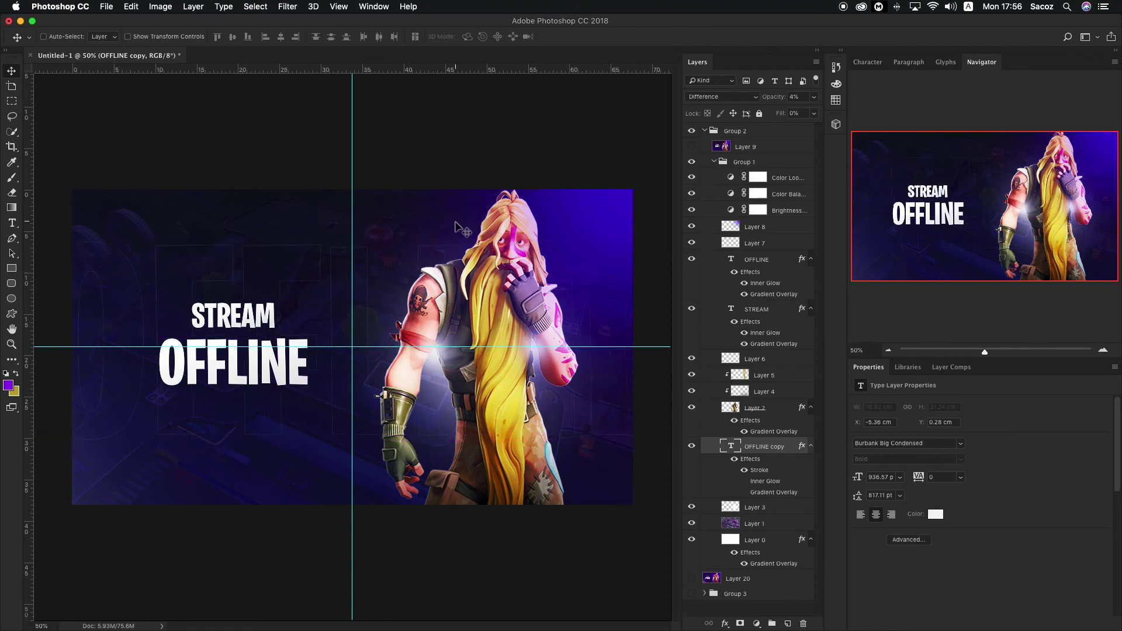
click(715, 163)
click(711, 162)
click(692, 147)
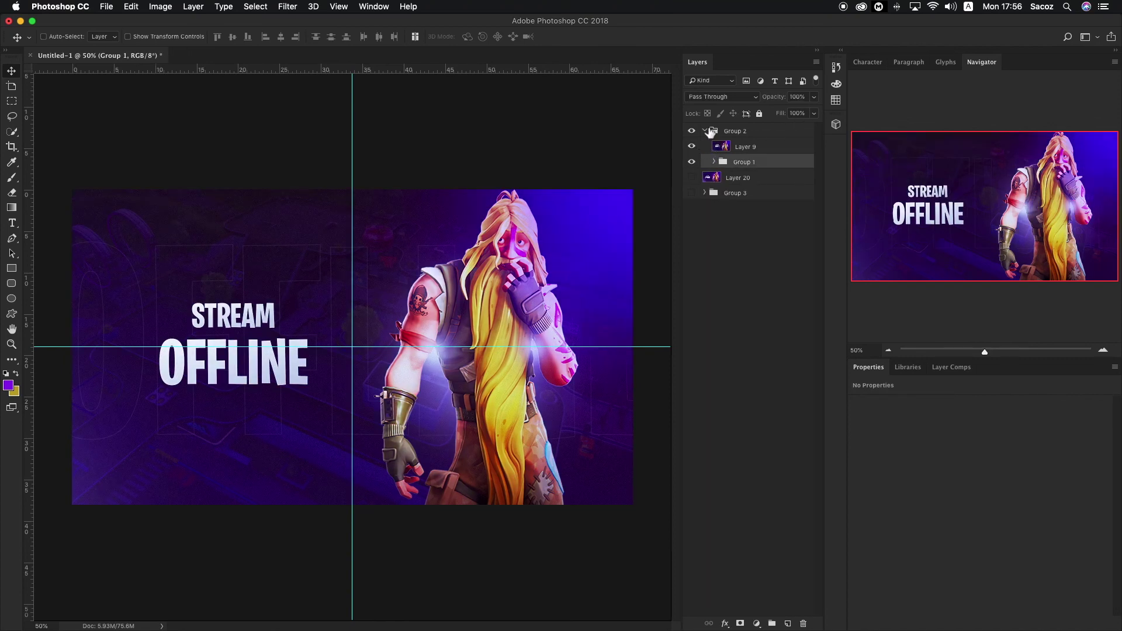
Hide and collapse Group 2, and show and select Layer 20 to view the new banner.
click(691, 130)
click(703, 131)
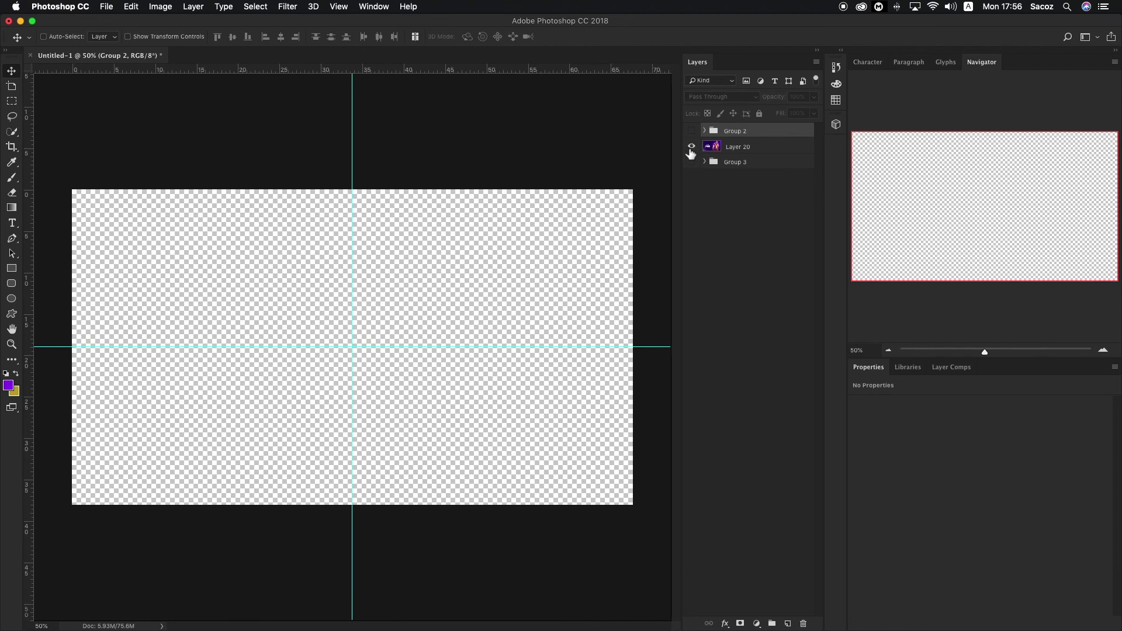
click(691, 147)
click(725, 141)
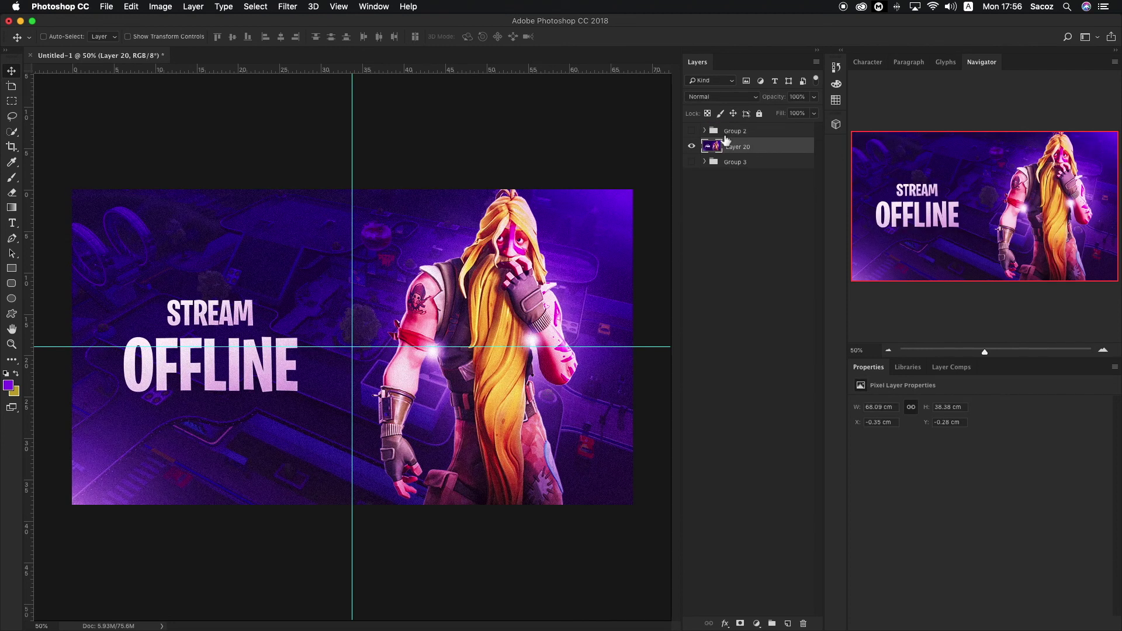